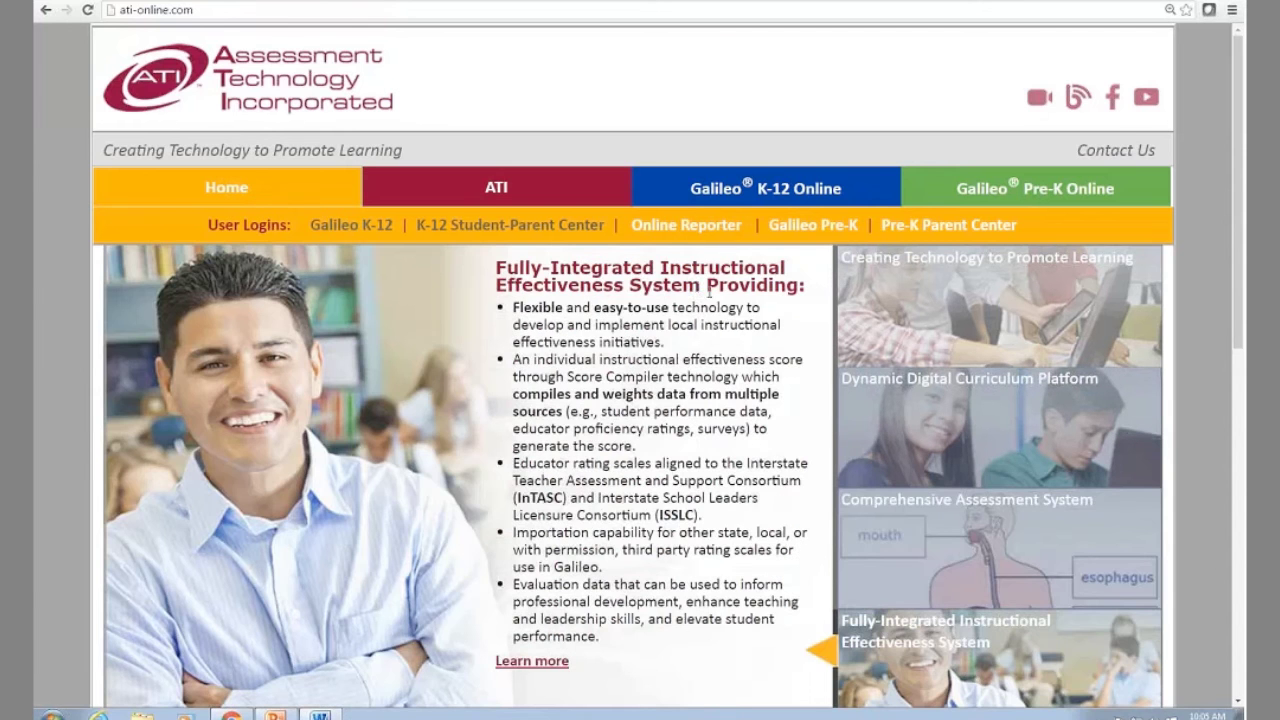
Visit the ATI mission page and open the Features page of the Galileo K-12 Online section
click(492, 200)
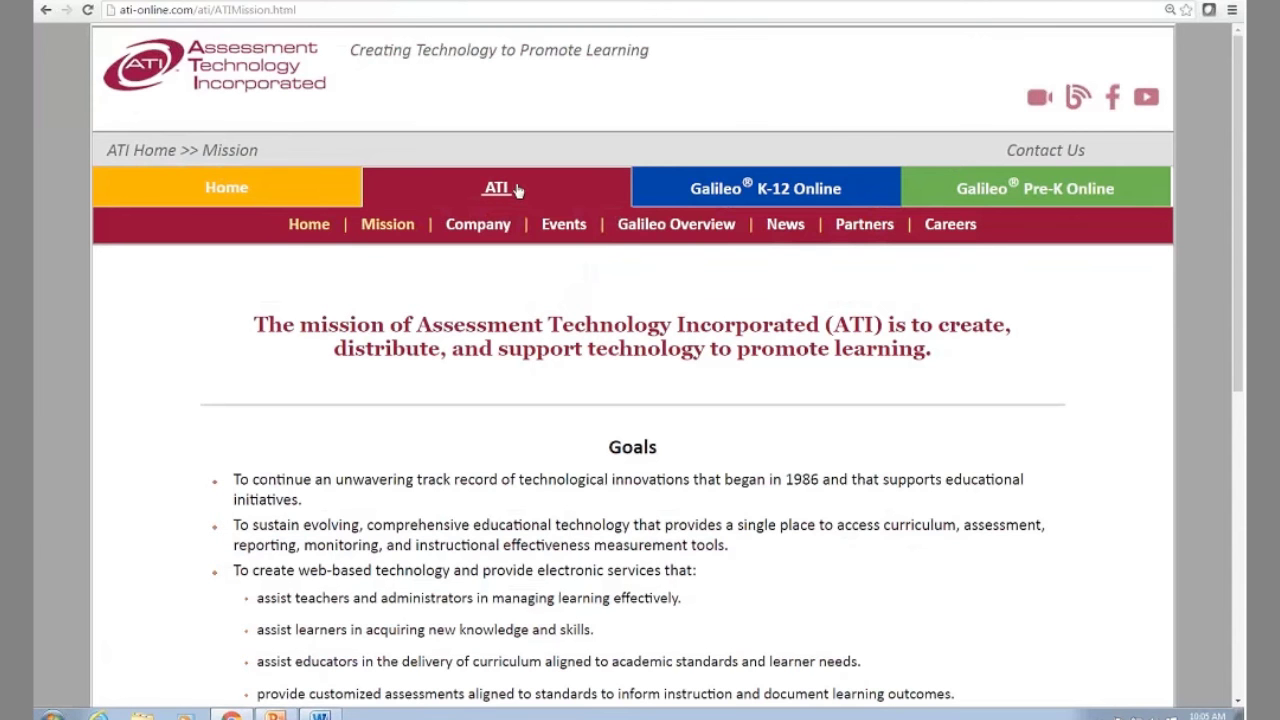
click(773, 198)
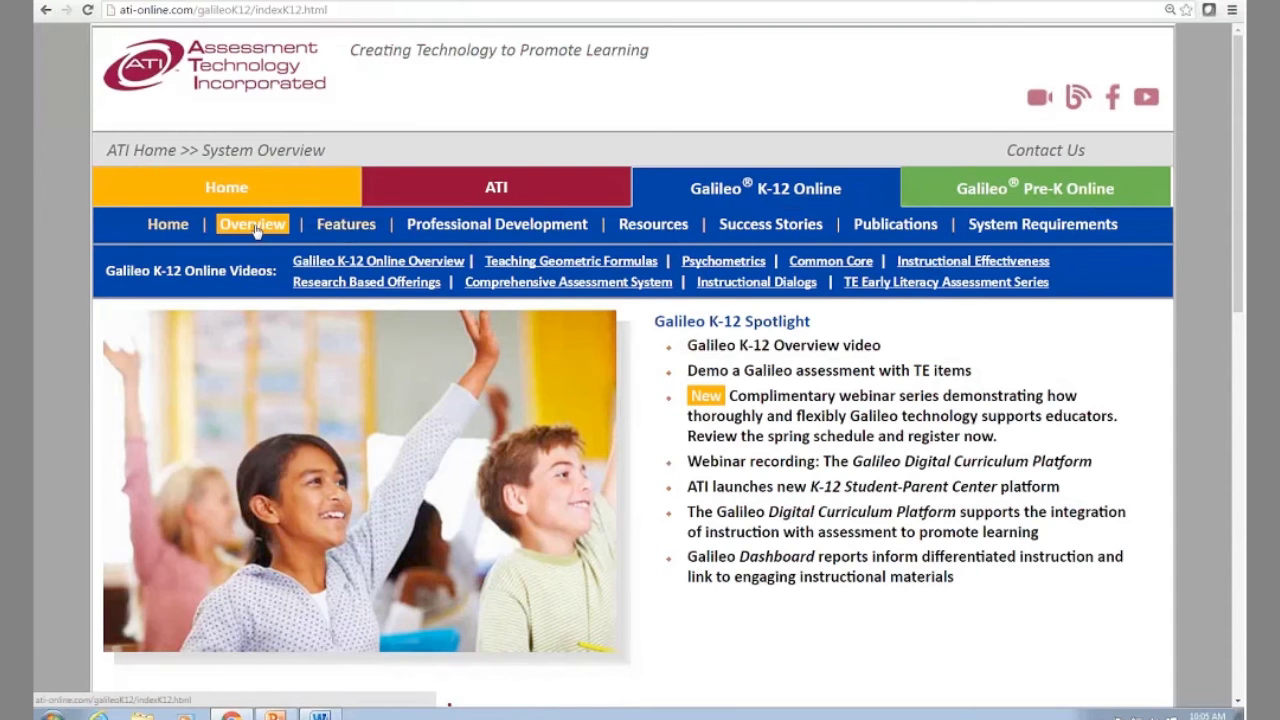
click(327, 225)
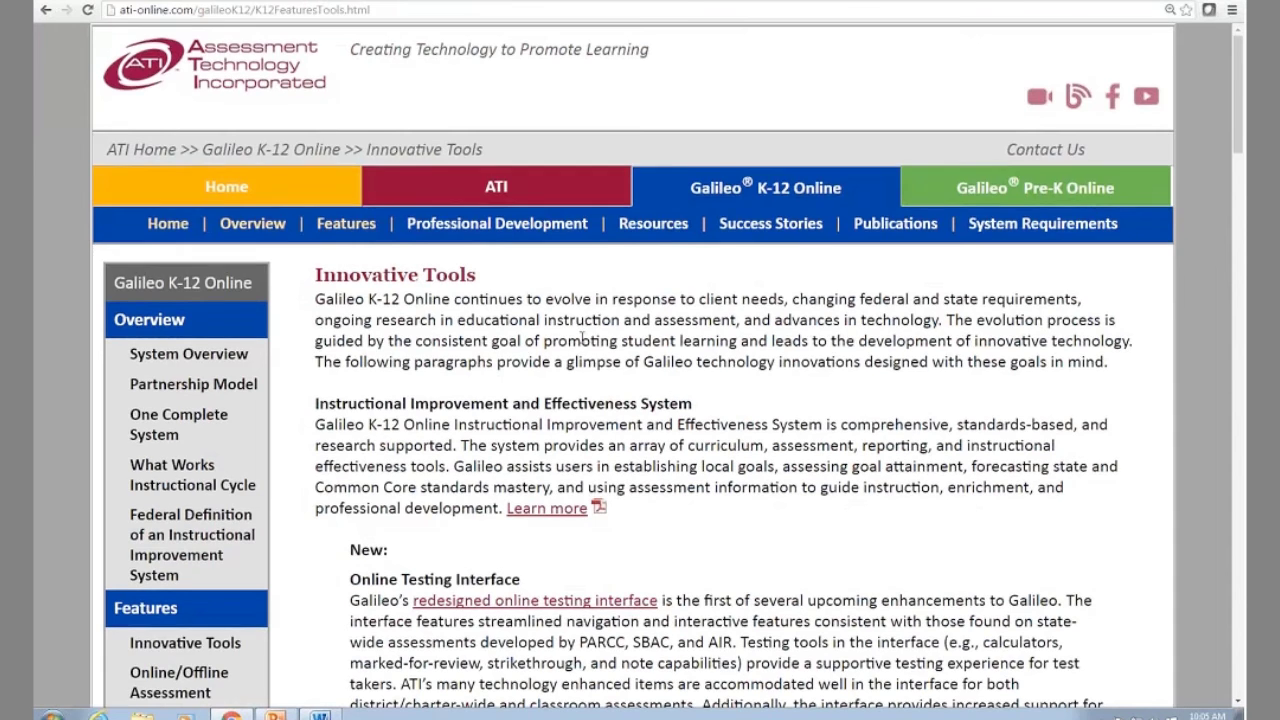
Read through the Innovative Tools page, from the Online Testing Interface to the Comprehensive Assessment System section
scroll(582, 338, down, 3)
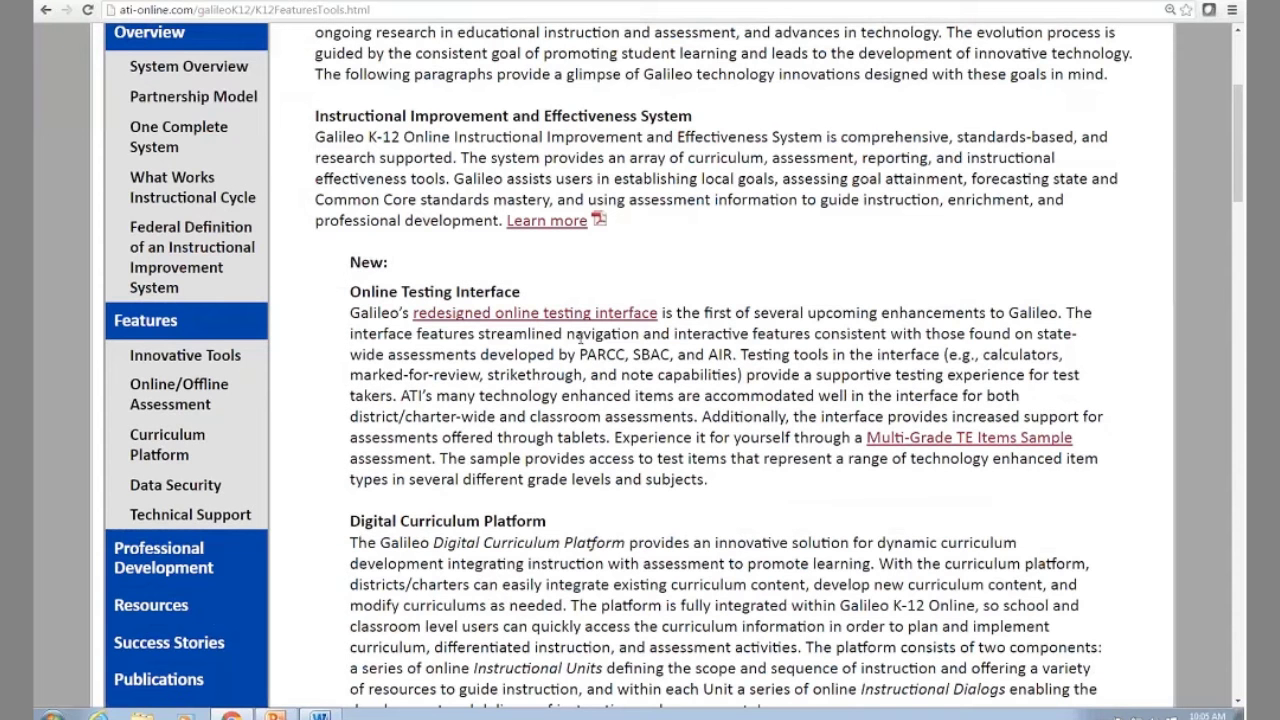
scroll(580, 338, down, 3)
scroll(580, 338, down, 2)
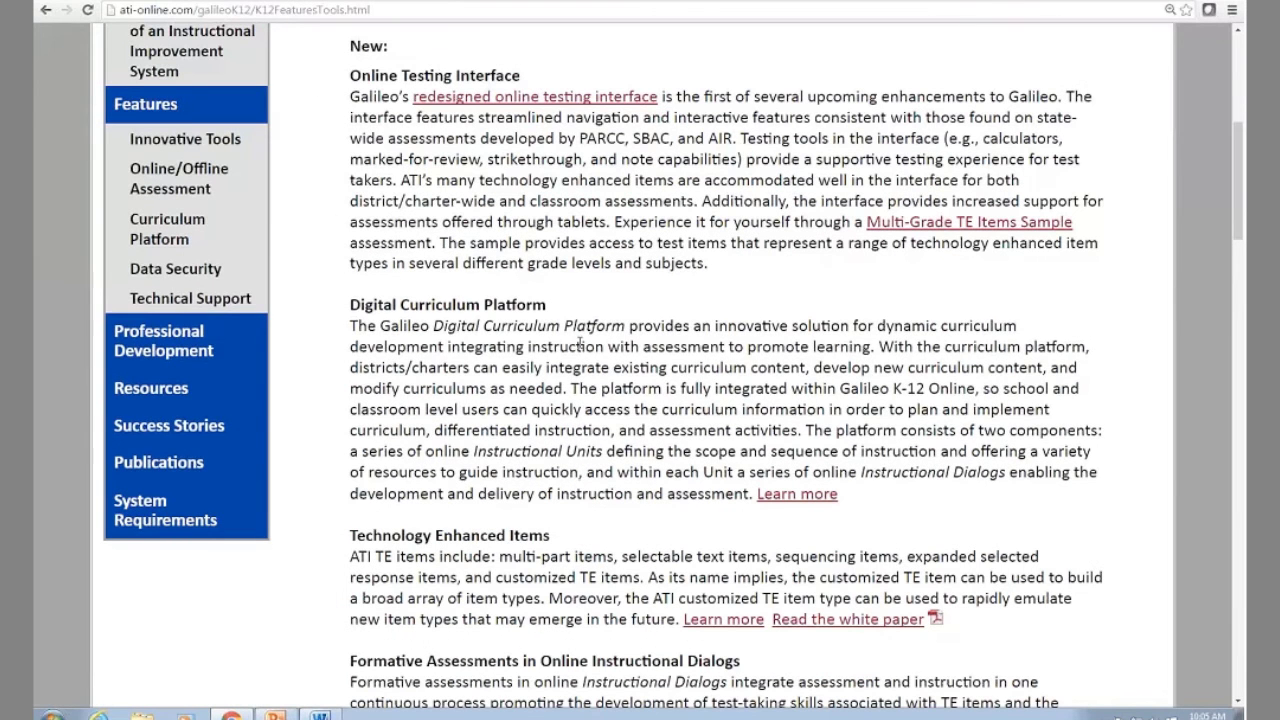
scroll(579, 343, down, 2)
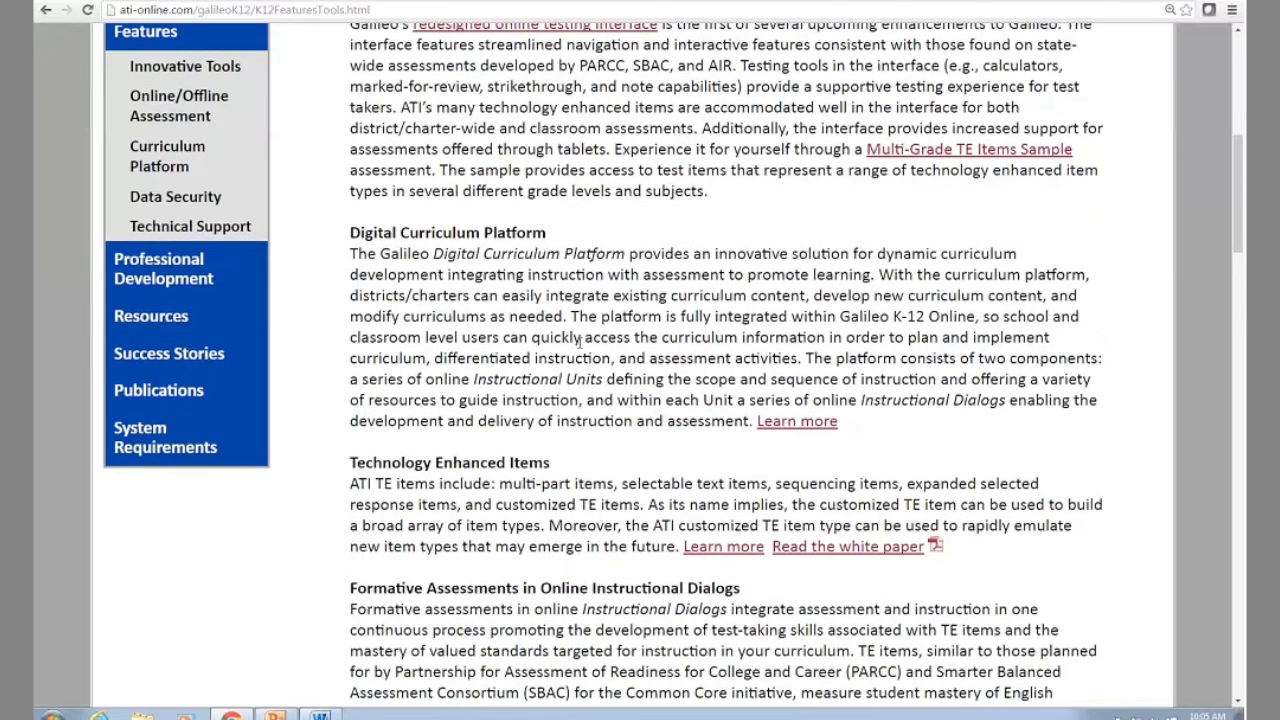
scroll(579, 343, down, 3)
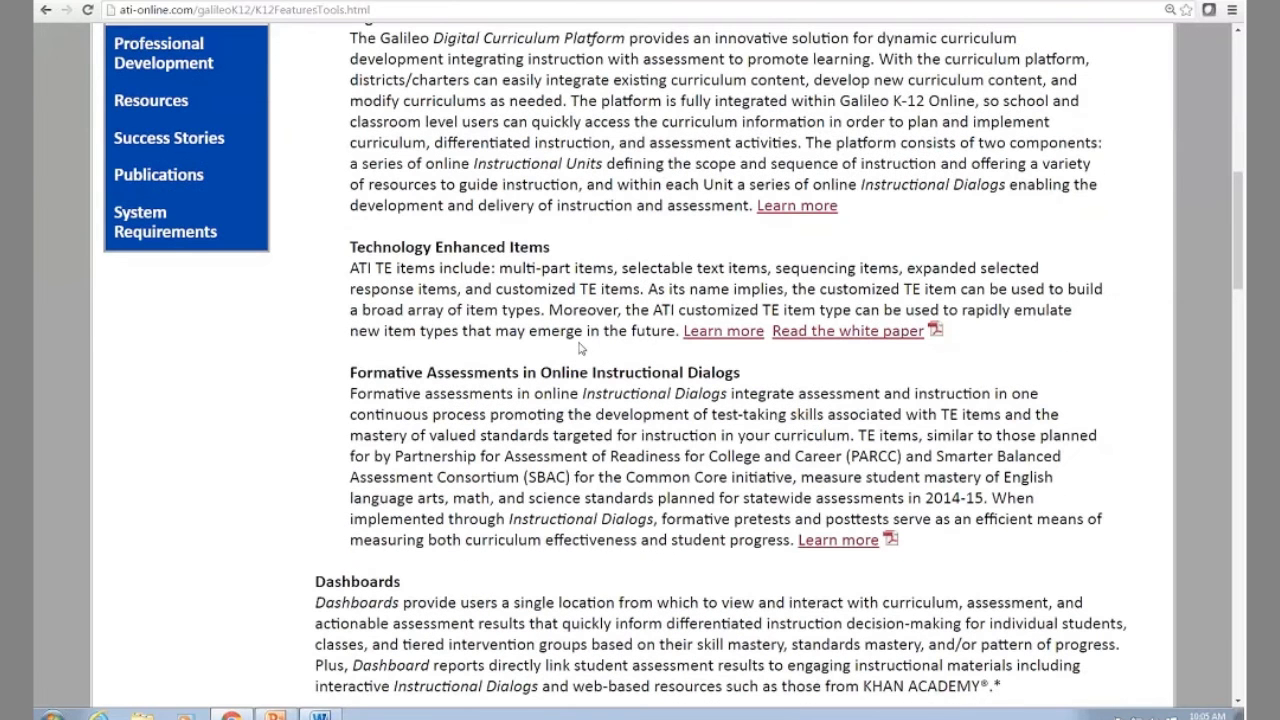
scroll(580, 346, down, 1)
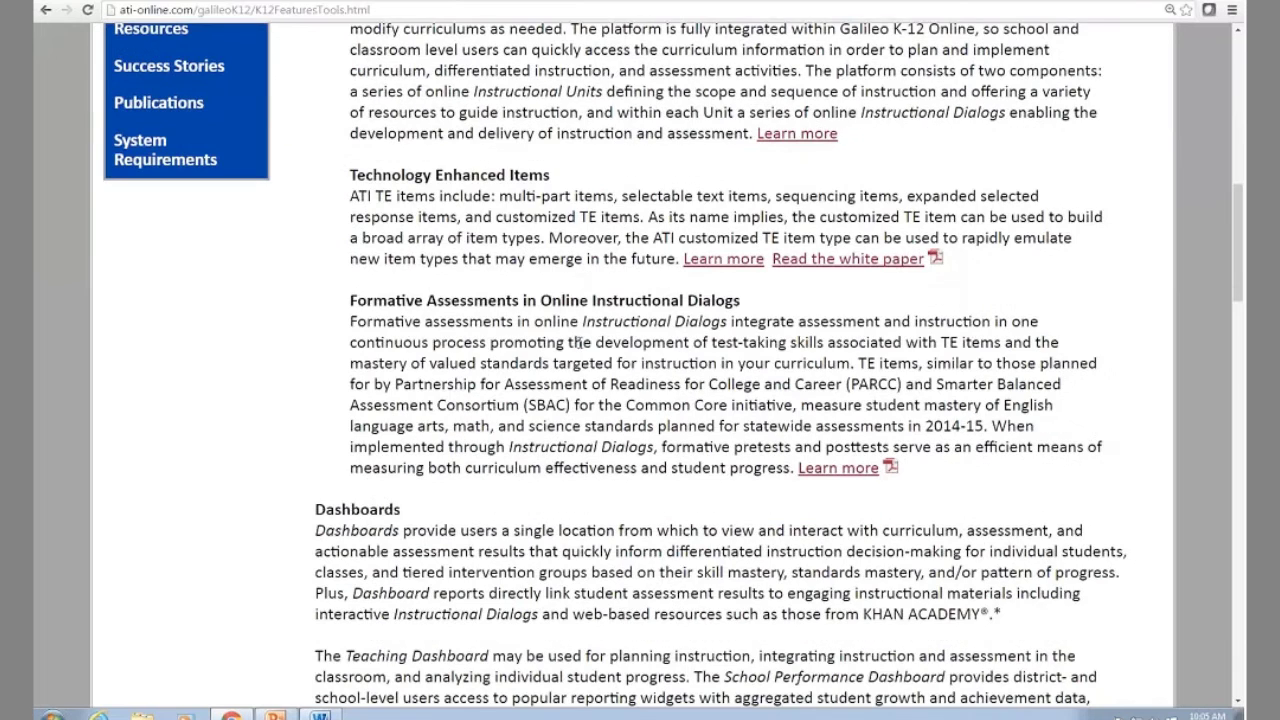
scroll(579, 343, down, 4)
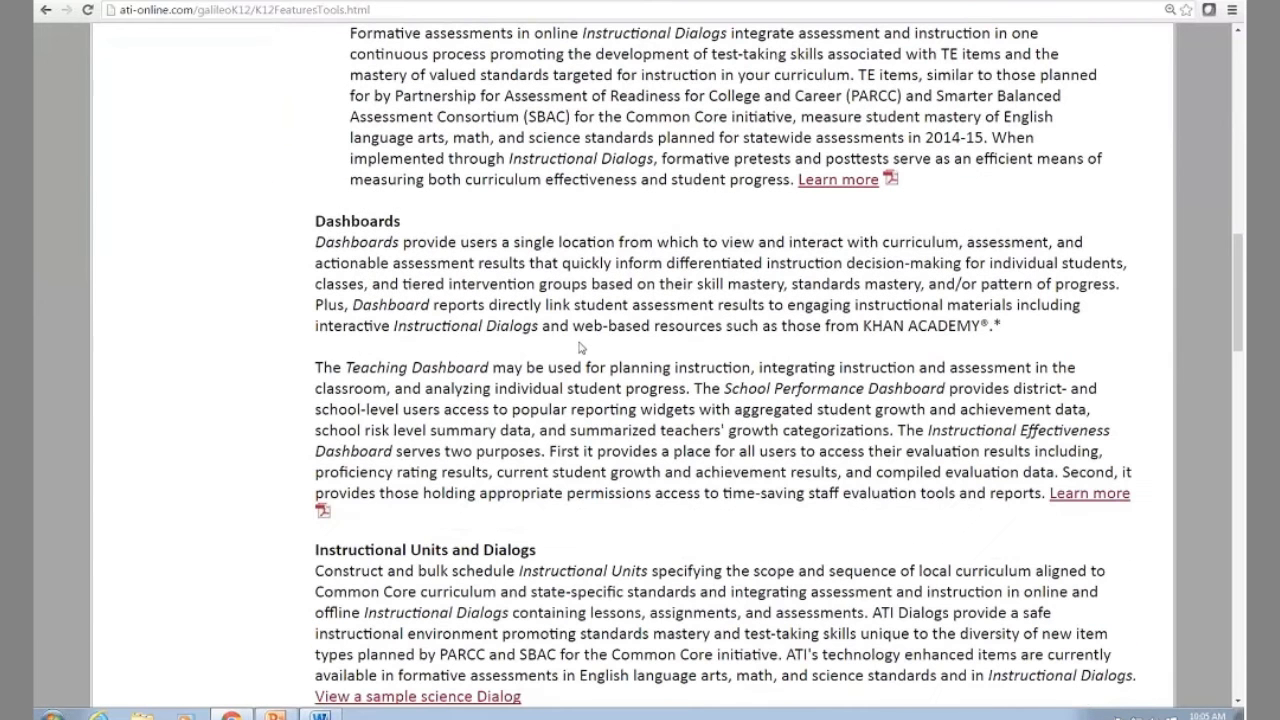
scroll(580, 346, down, 3)
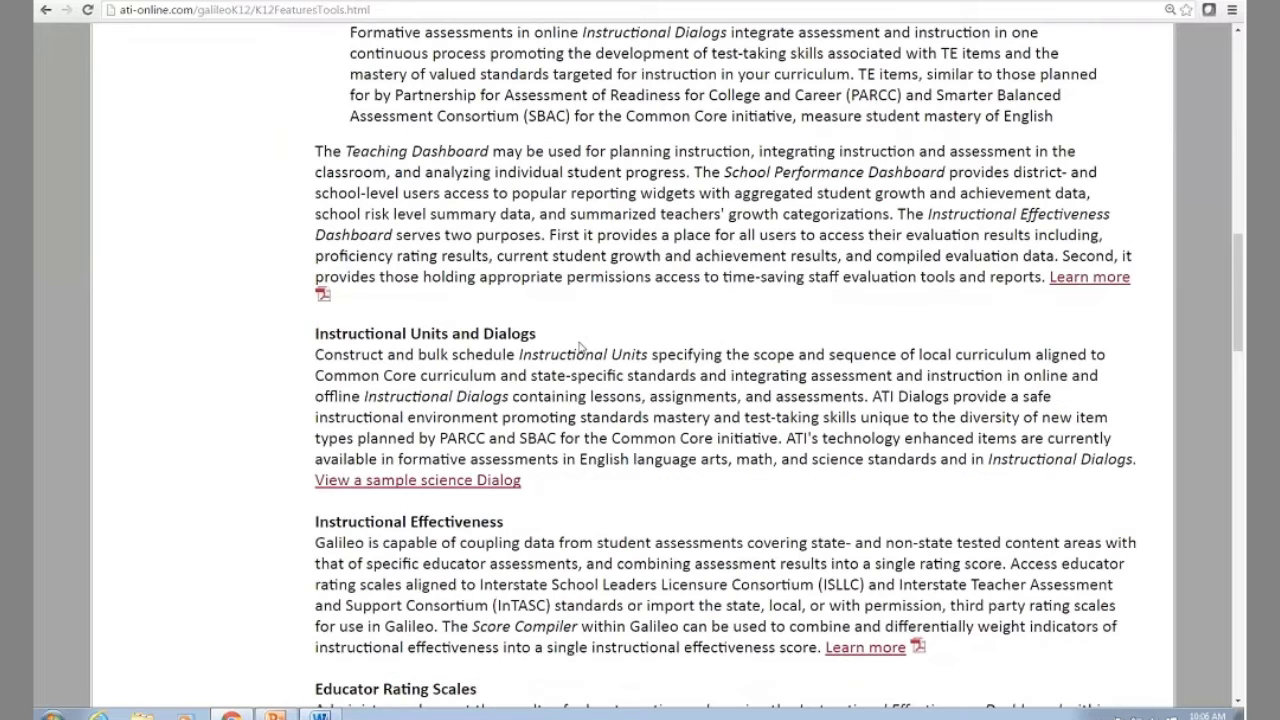
scroll(579, 346, down, 1)
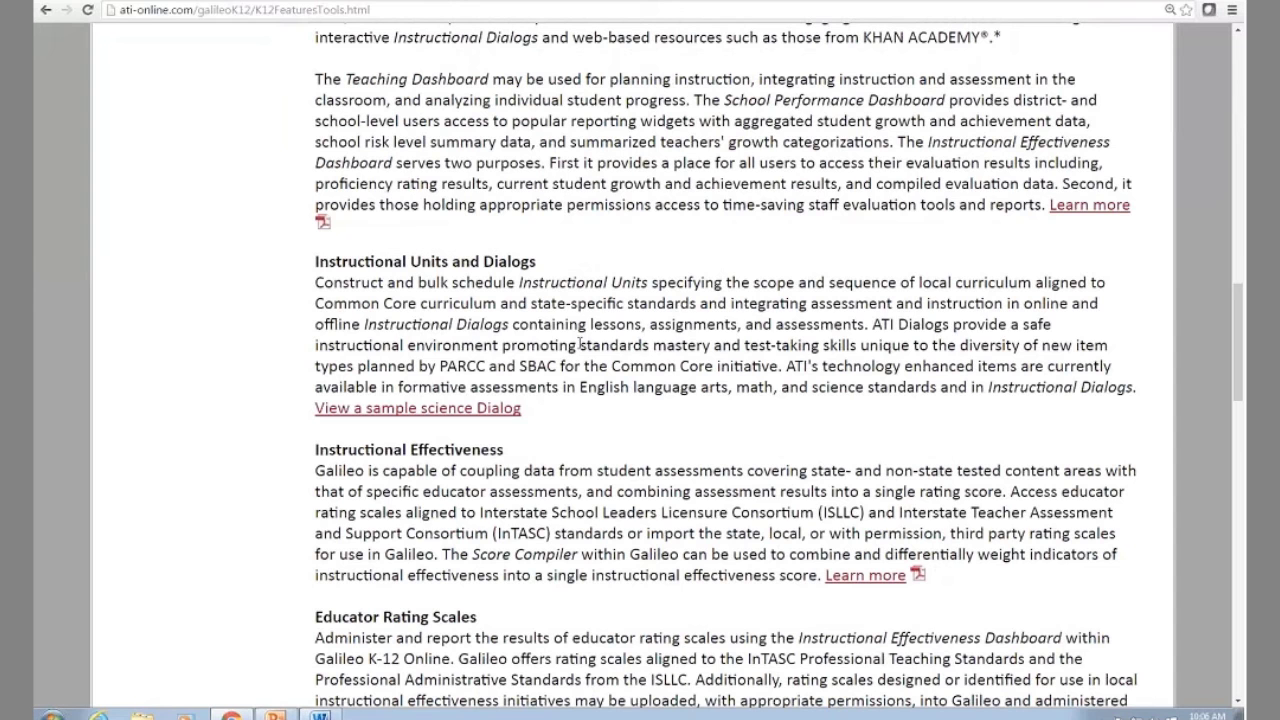
scroll(580, 344, down, 3)
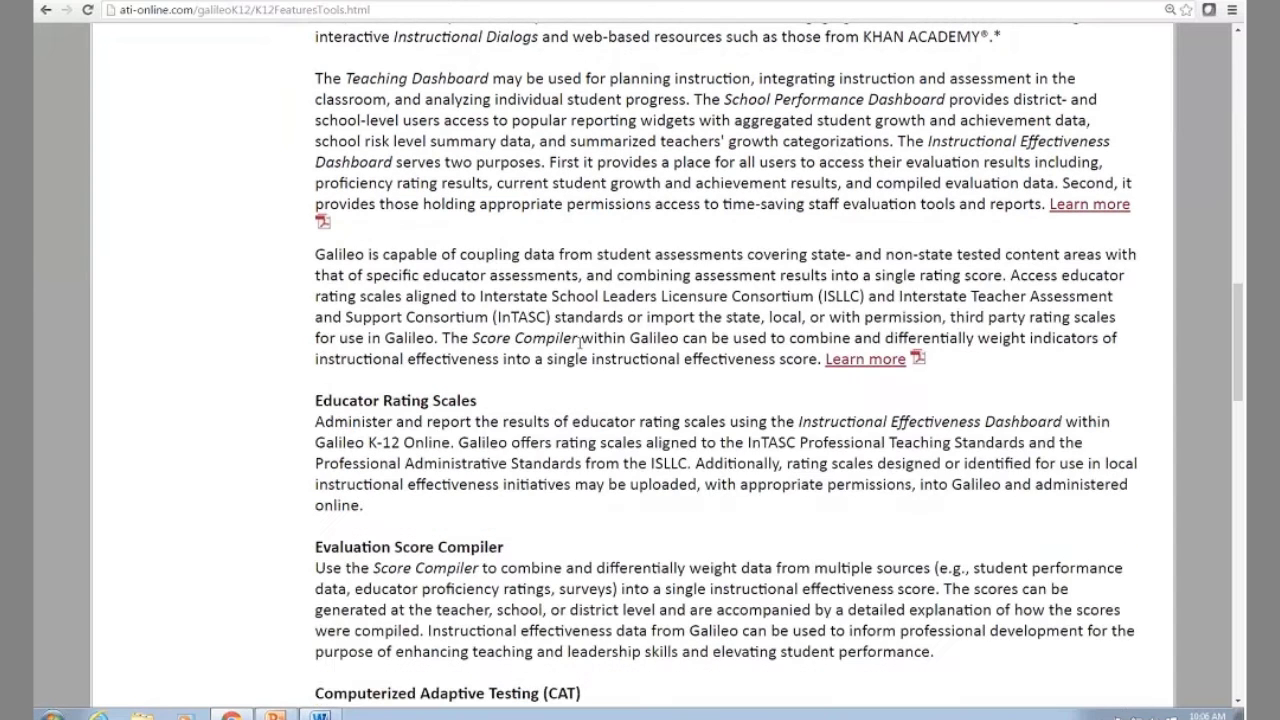
scroll(580, 344, down, 5)
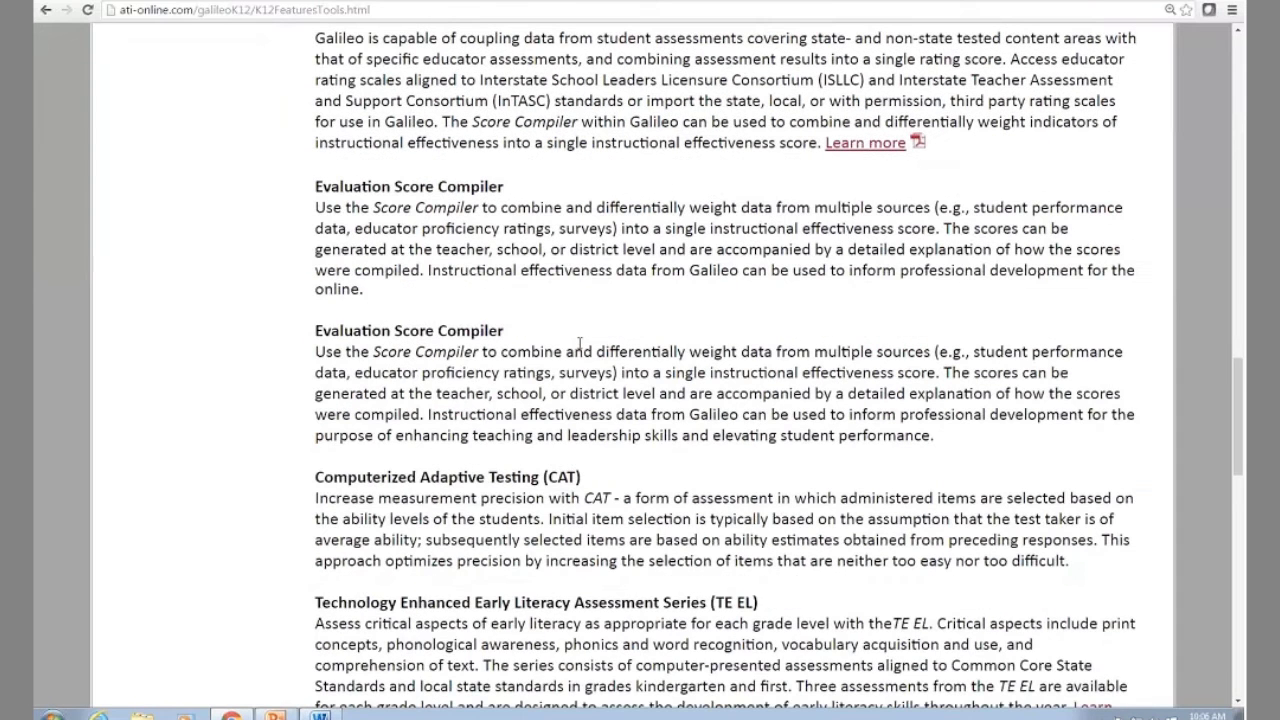
scroll(580, 344, down, 5)
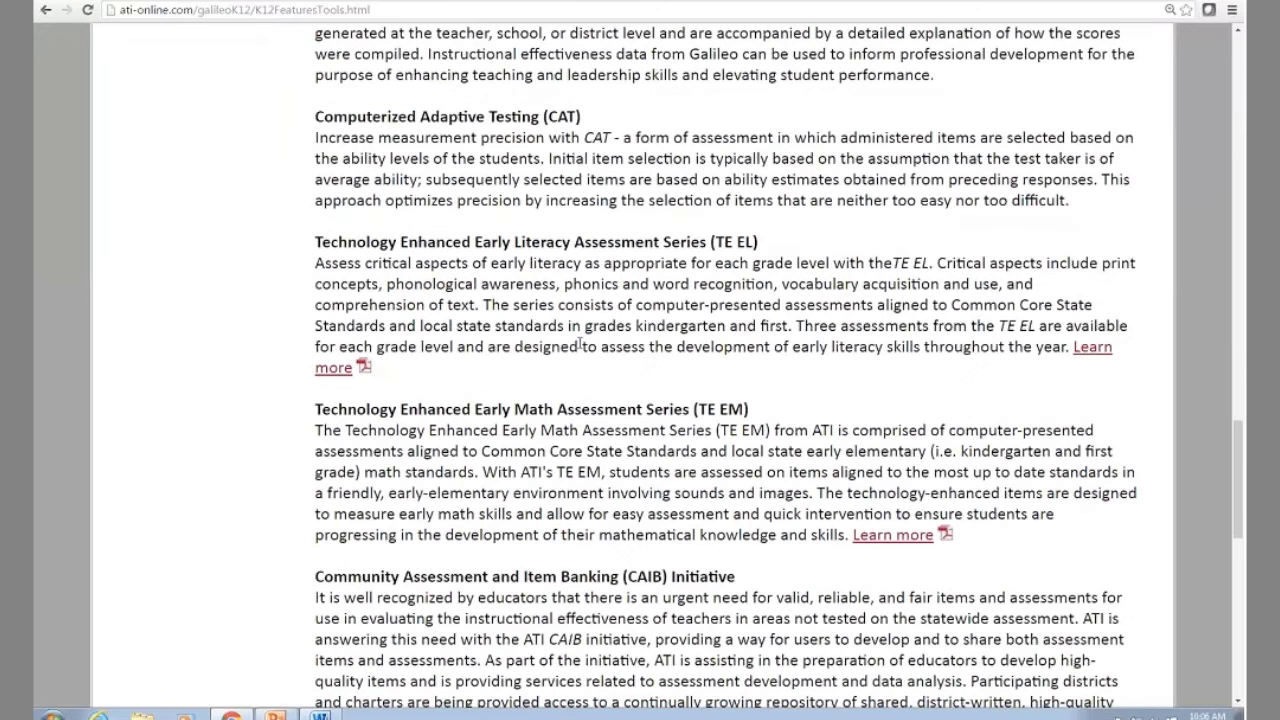
scroll(580, 344, down, 2)
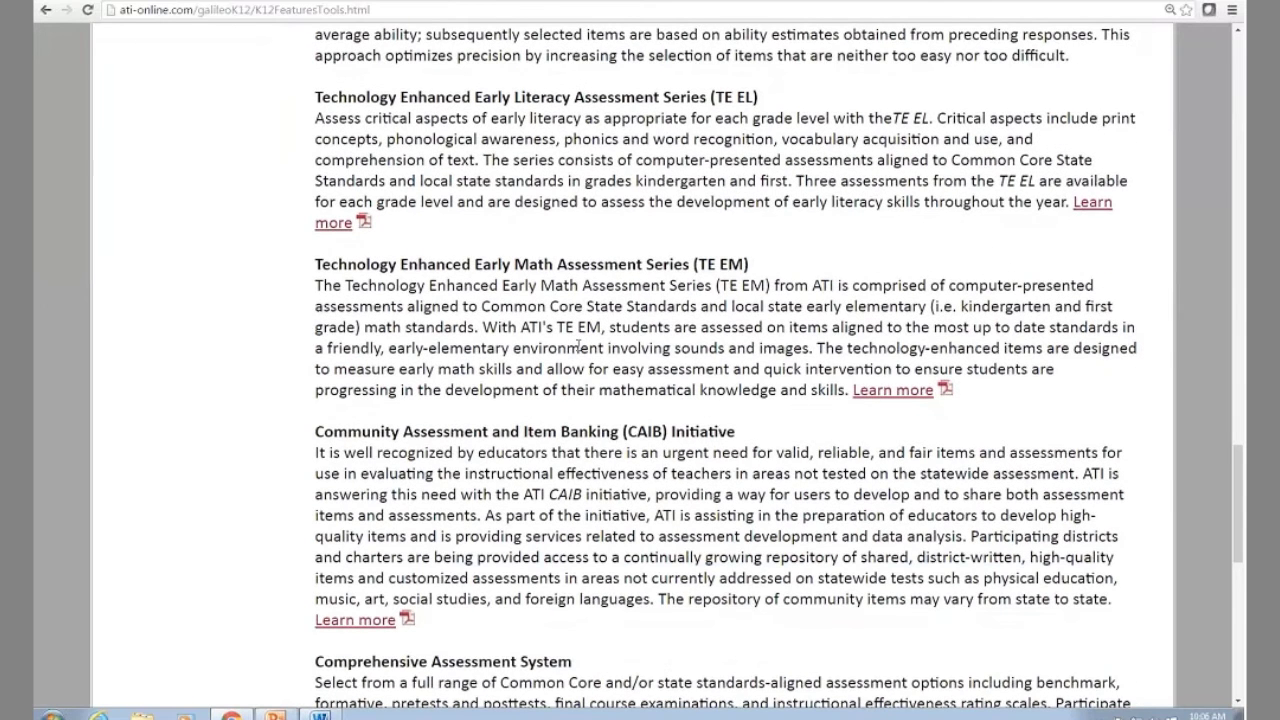
scroll(578, 346, down, 1)
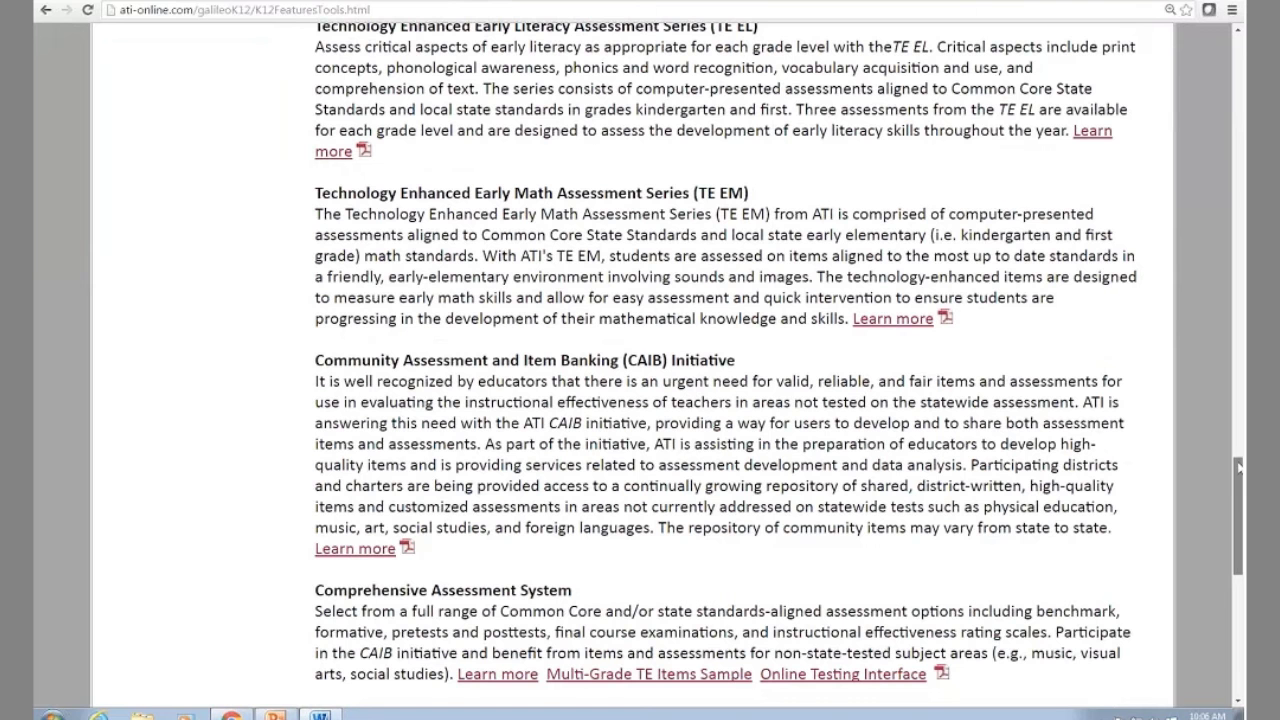
Return to the ATI home page and open the Galileo K-12 login page
drag(1238, 470, 1238, 50)
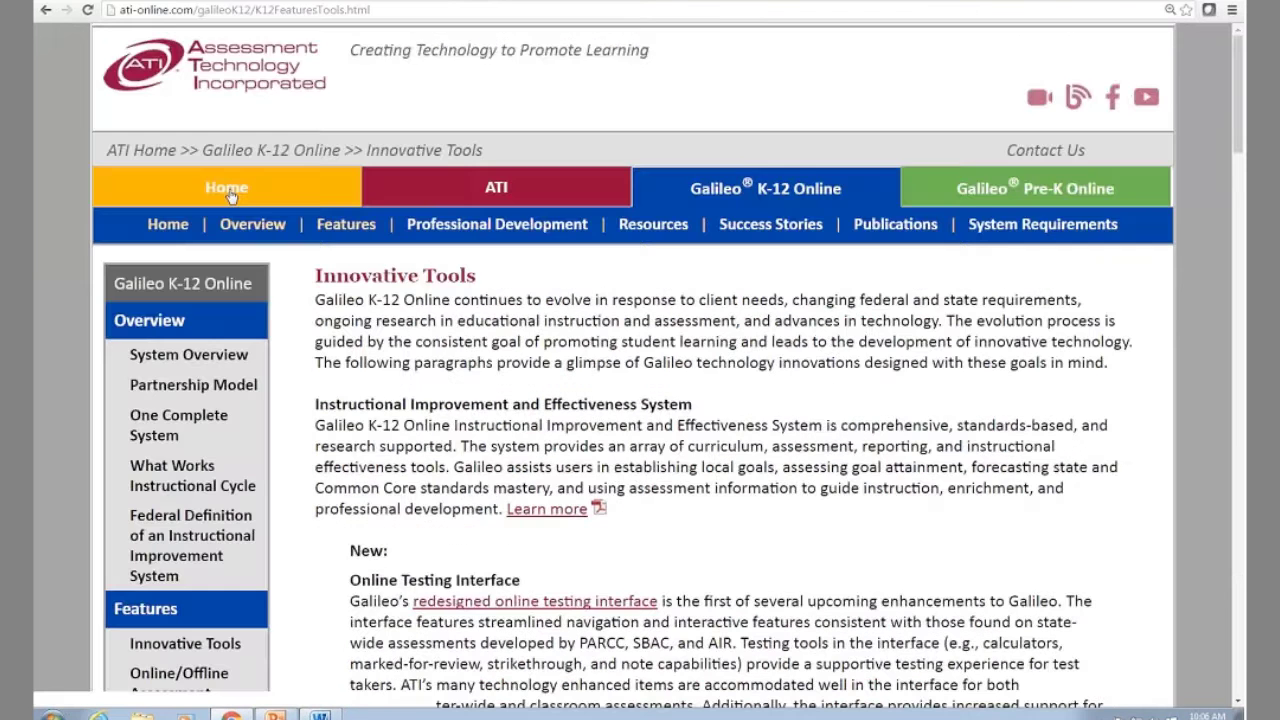
click(228, 190)
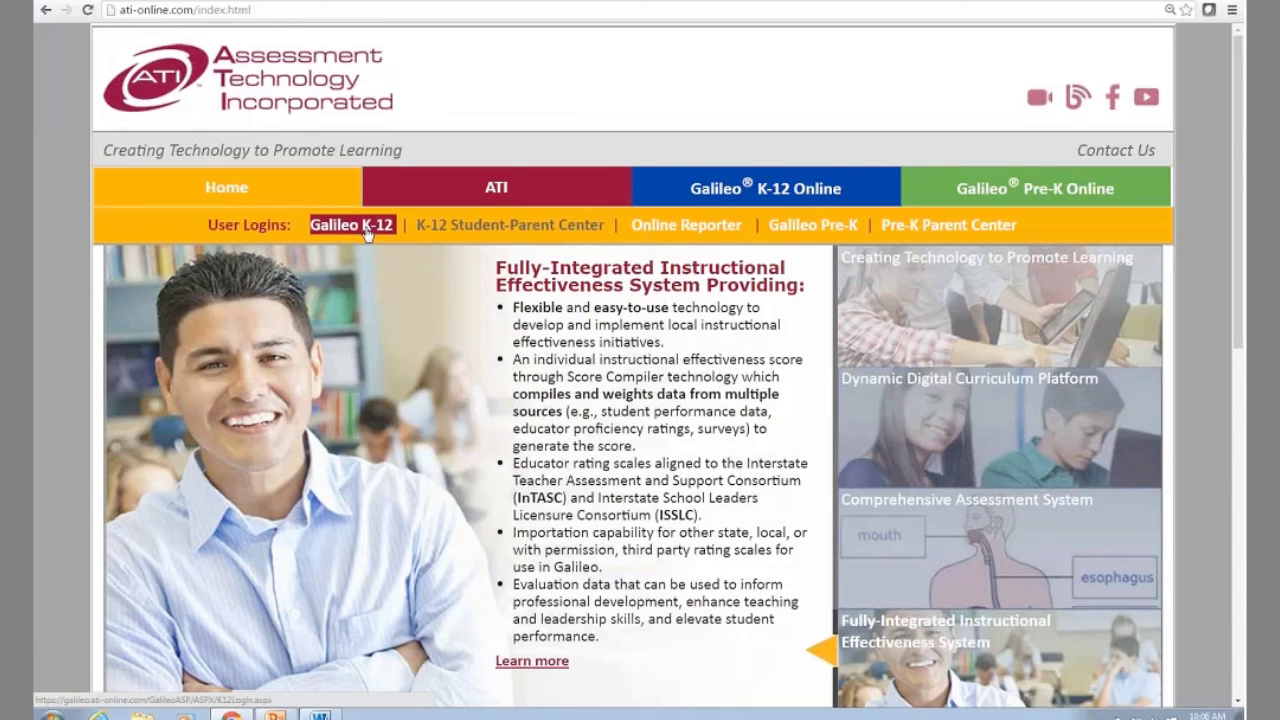
click(367, 229)
Log in with the district demo login name and the account password, and skip the enhancement announcements with a reminder for later
click(366, 231)
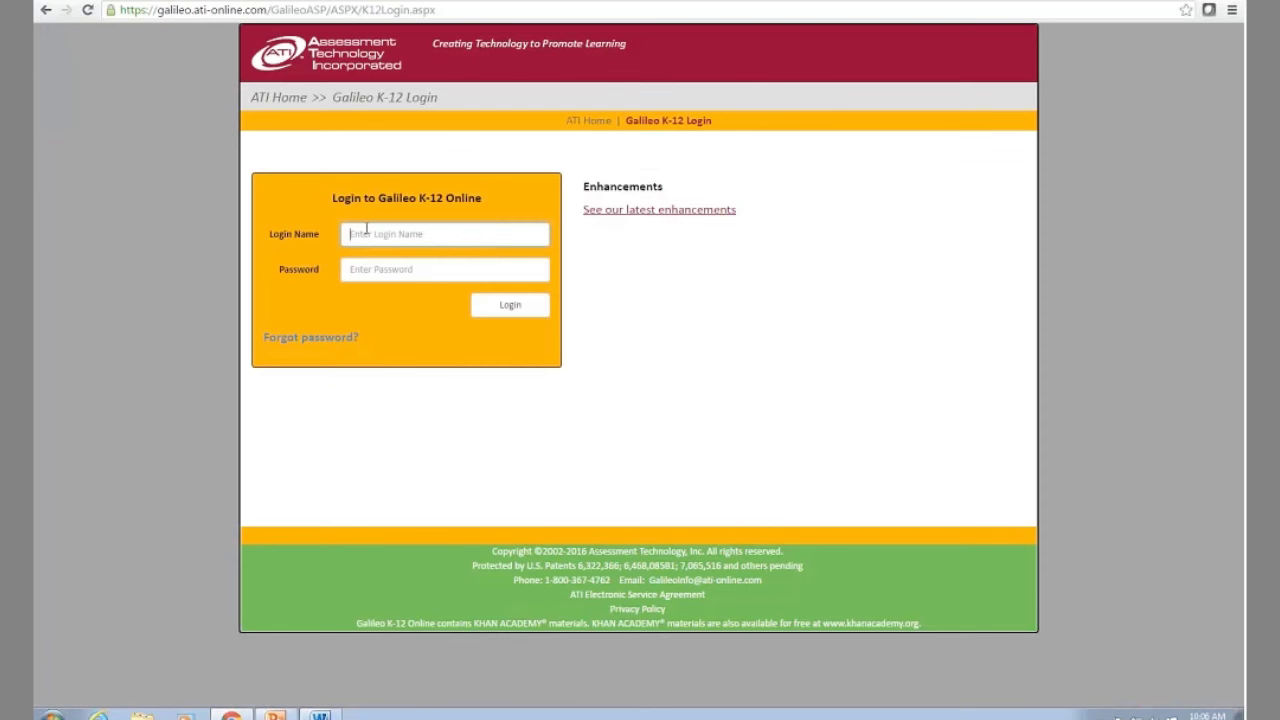
text(d)
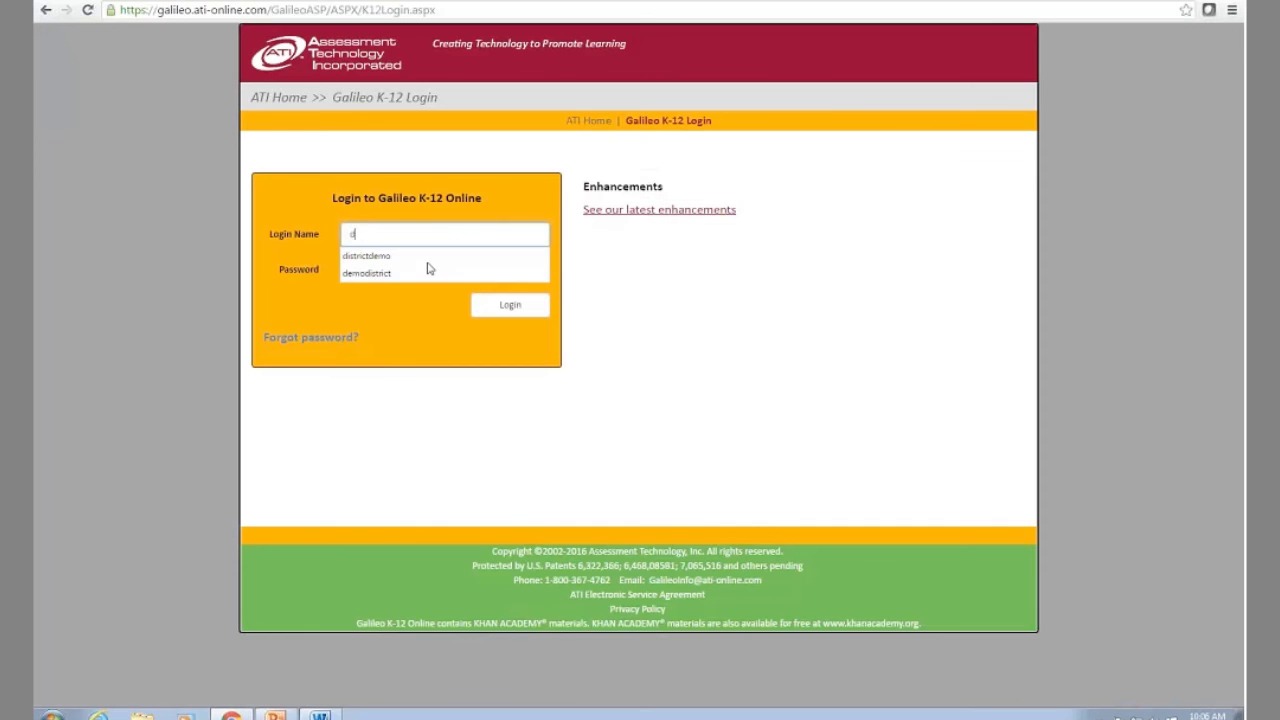
text(istrict)
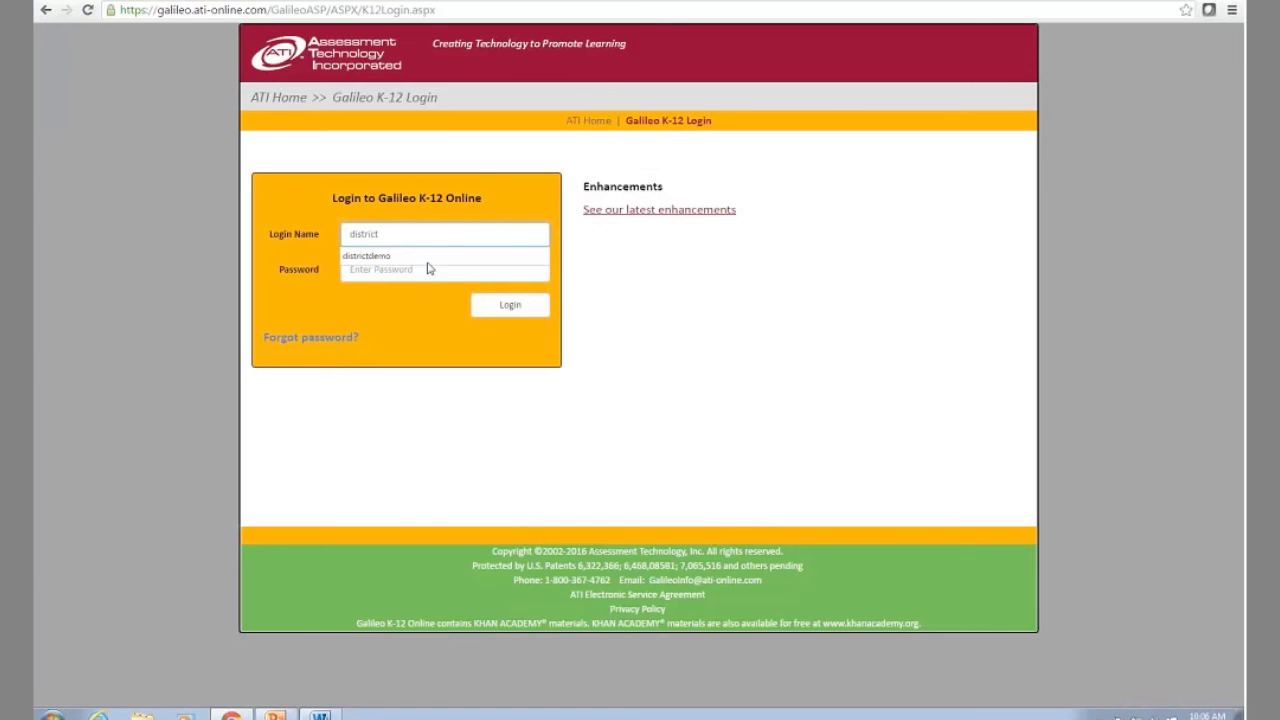
key(Down)
key(Tab)
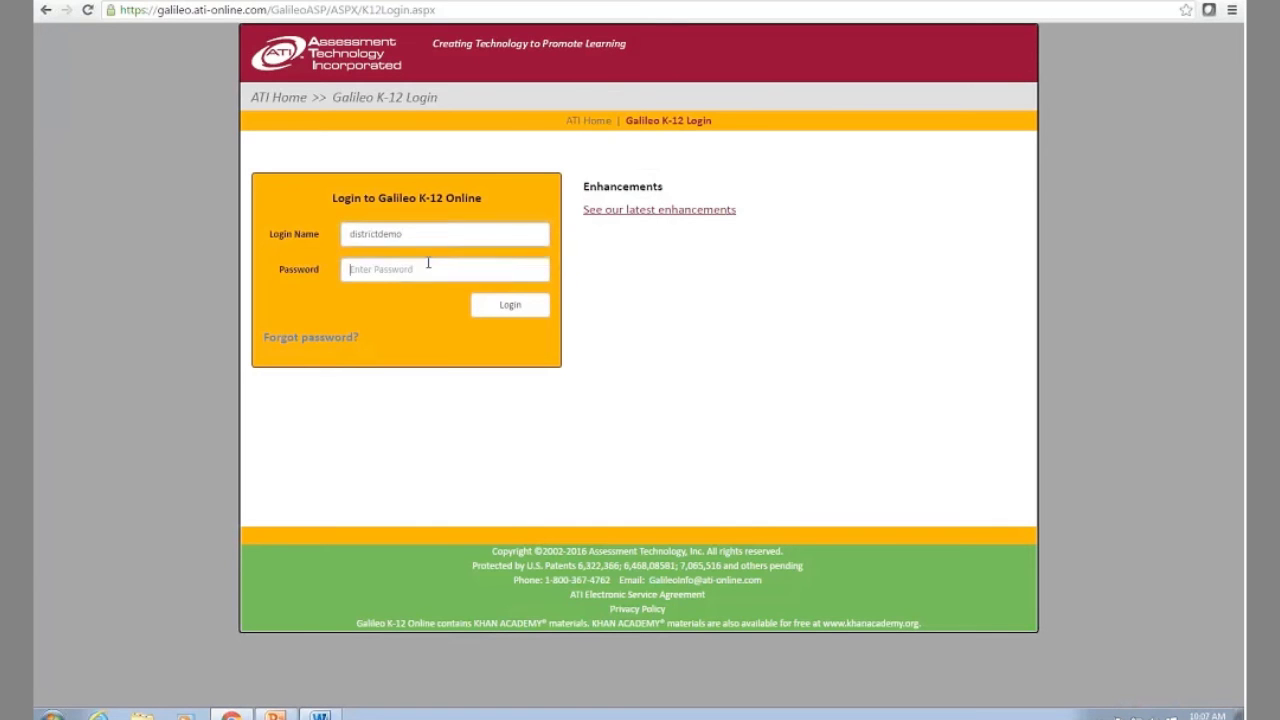
text(*******)
key(Return)
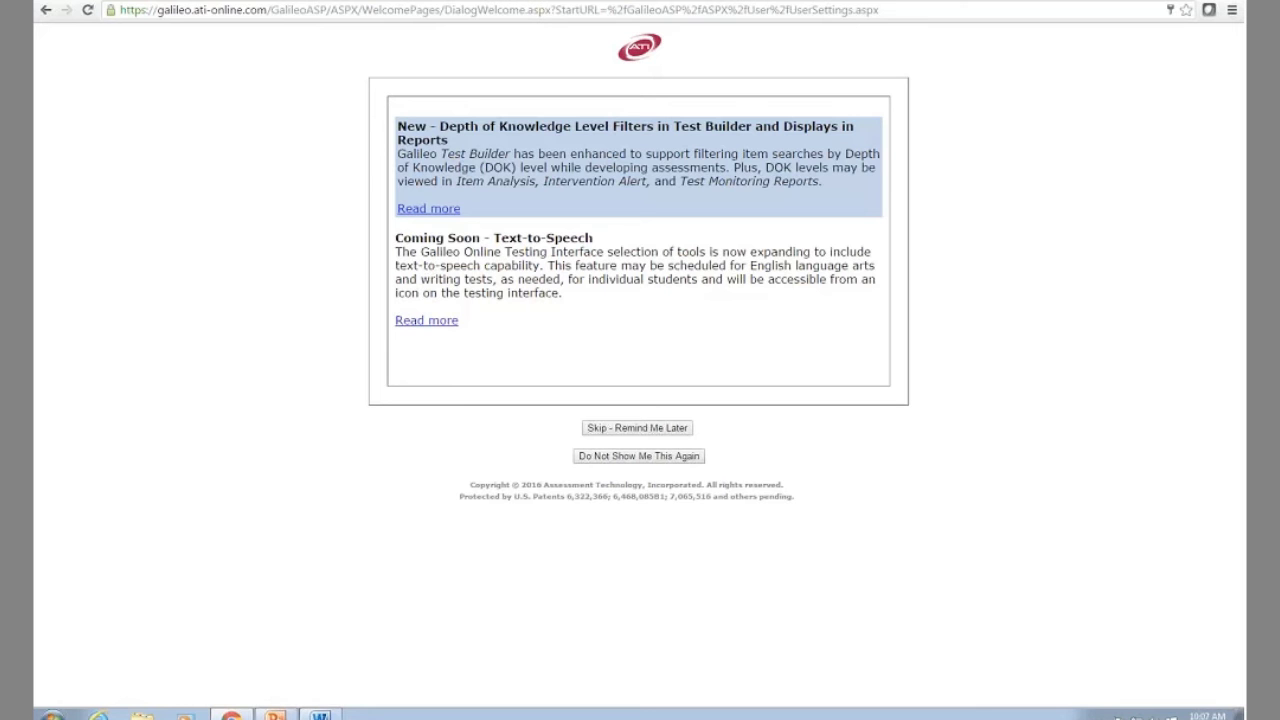
click(630, 429)
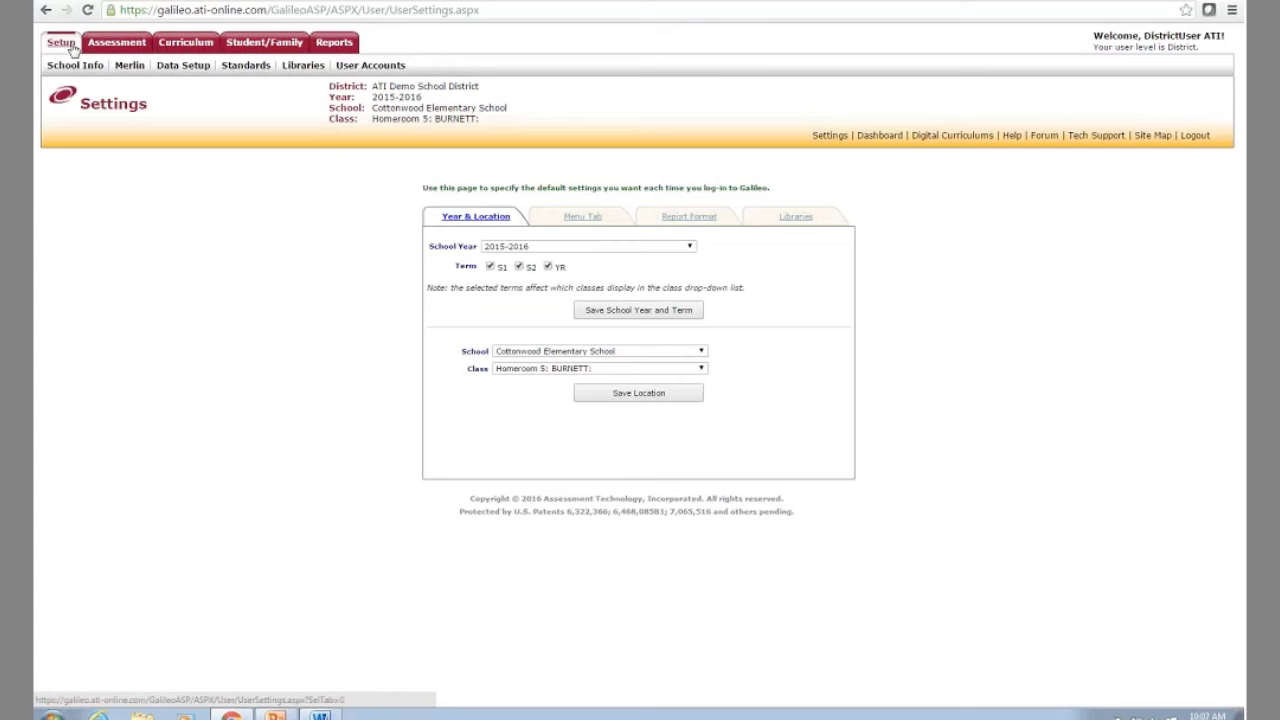
Review the Setup options for school info, data setup, standards and user accounts
mouse_move(74, 68)
mouse_move(190, 72)
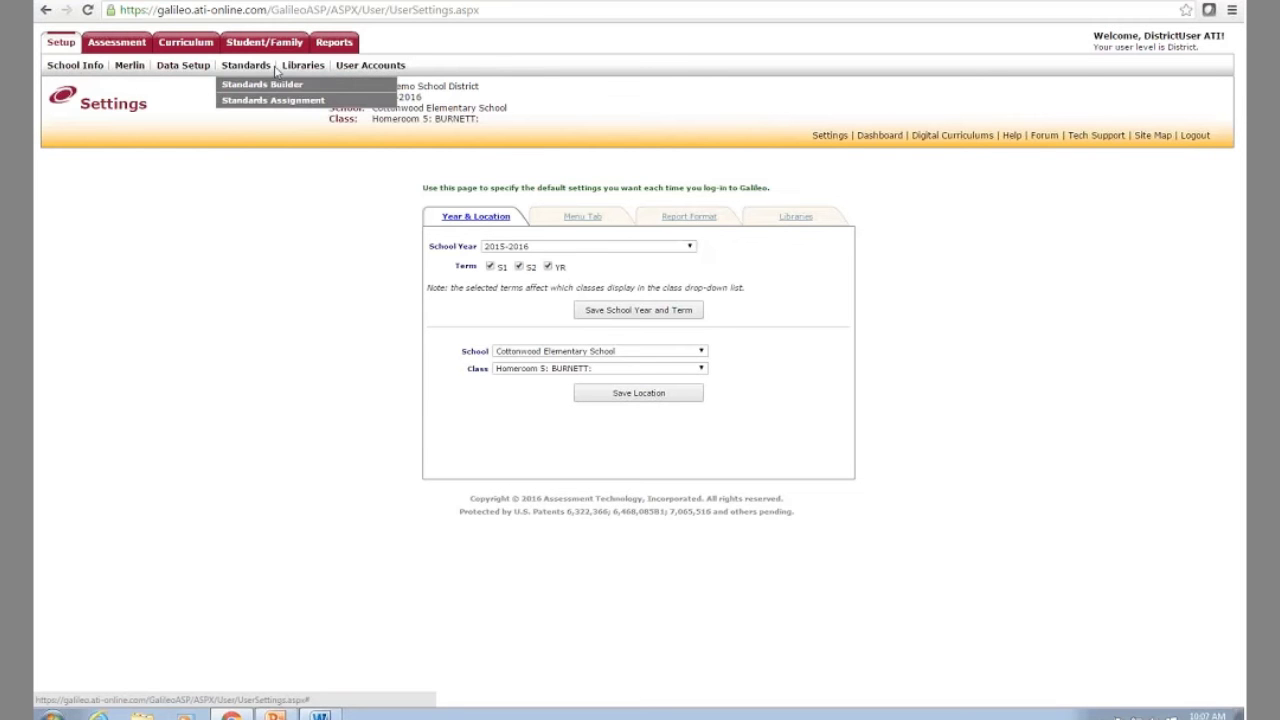
mouse_move(381, 73)
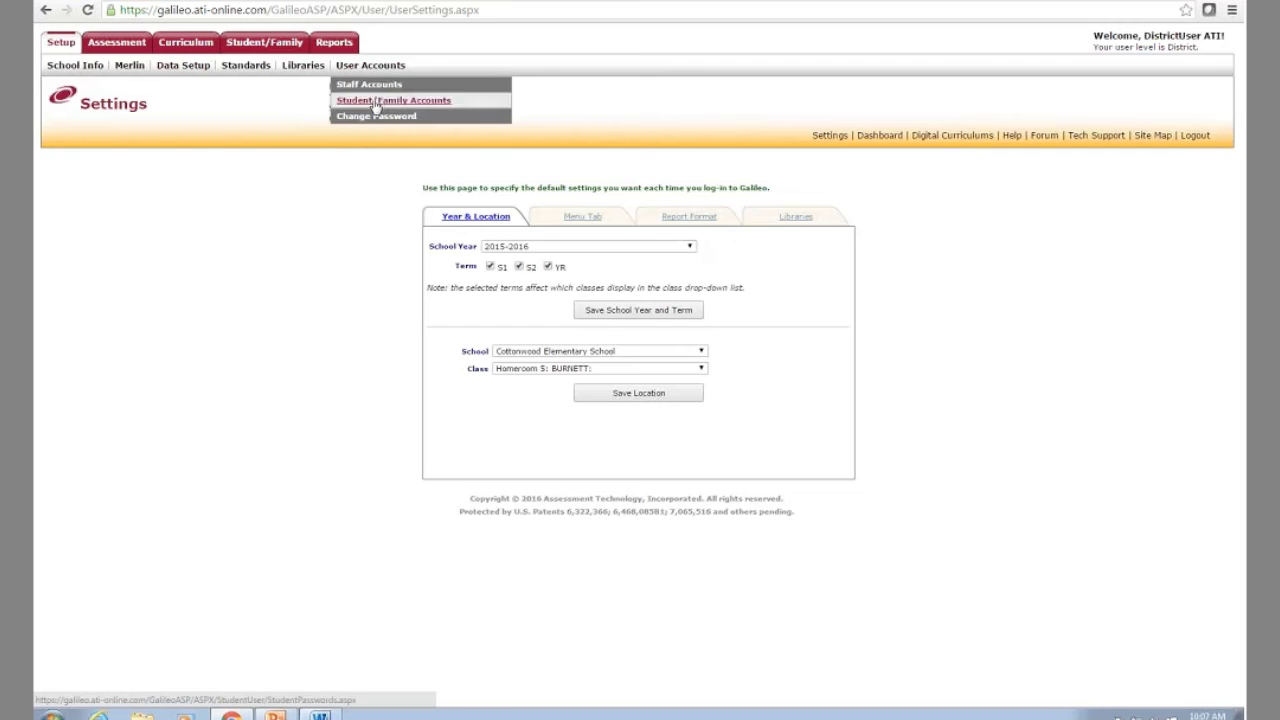
Open the Assessment area and review its test planning, construction, scheduling, administration, scoring and printing options
click(116, 43)
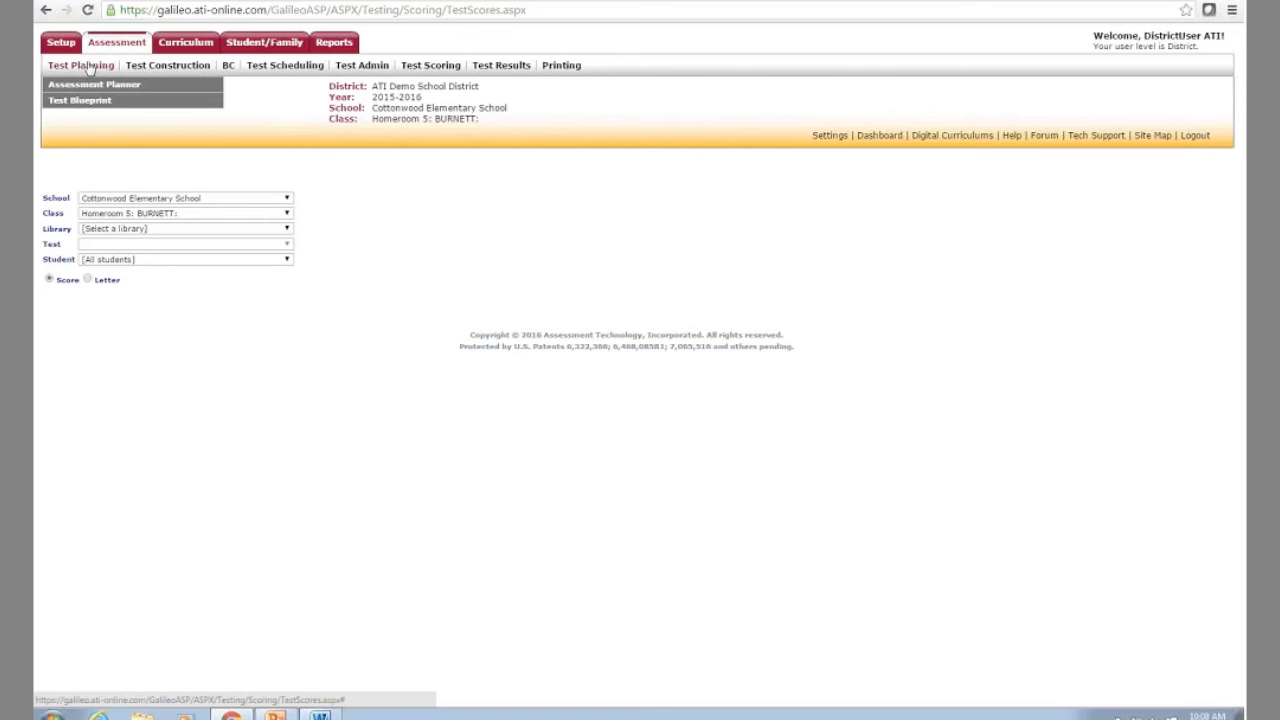
mouse_move(165, 65)
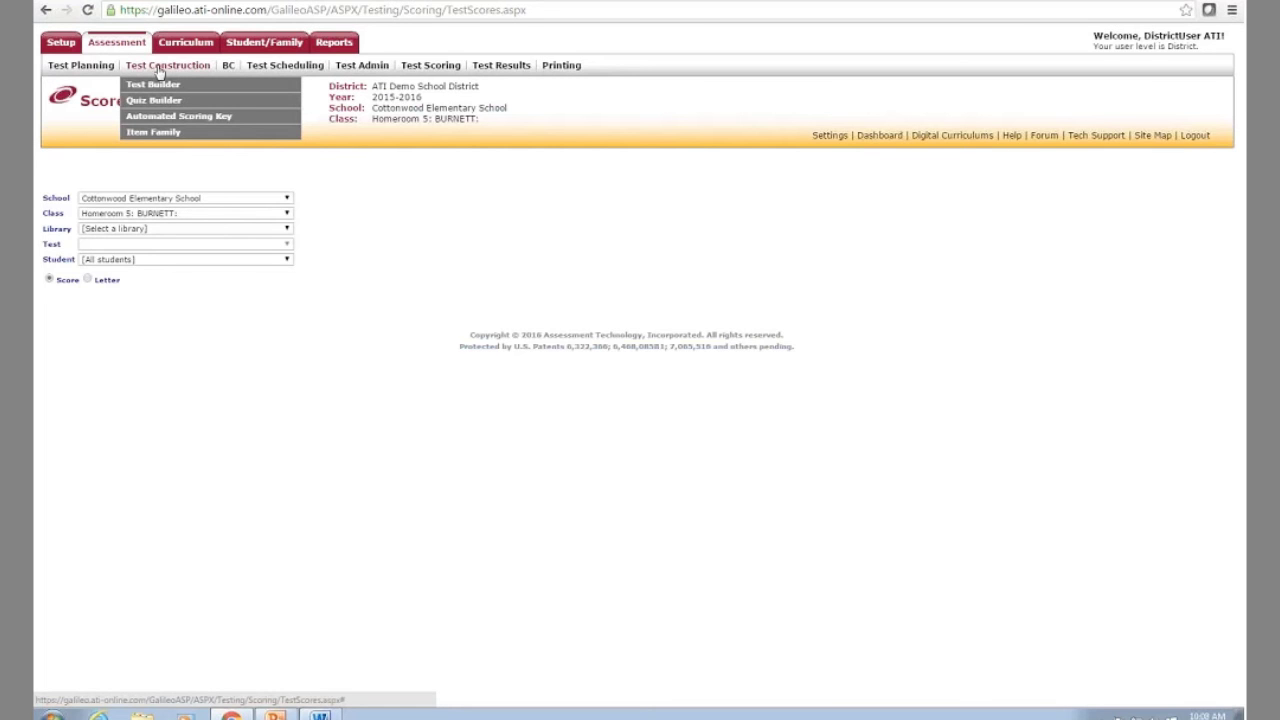
mouse_move(272, 66)
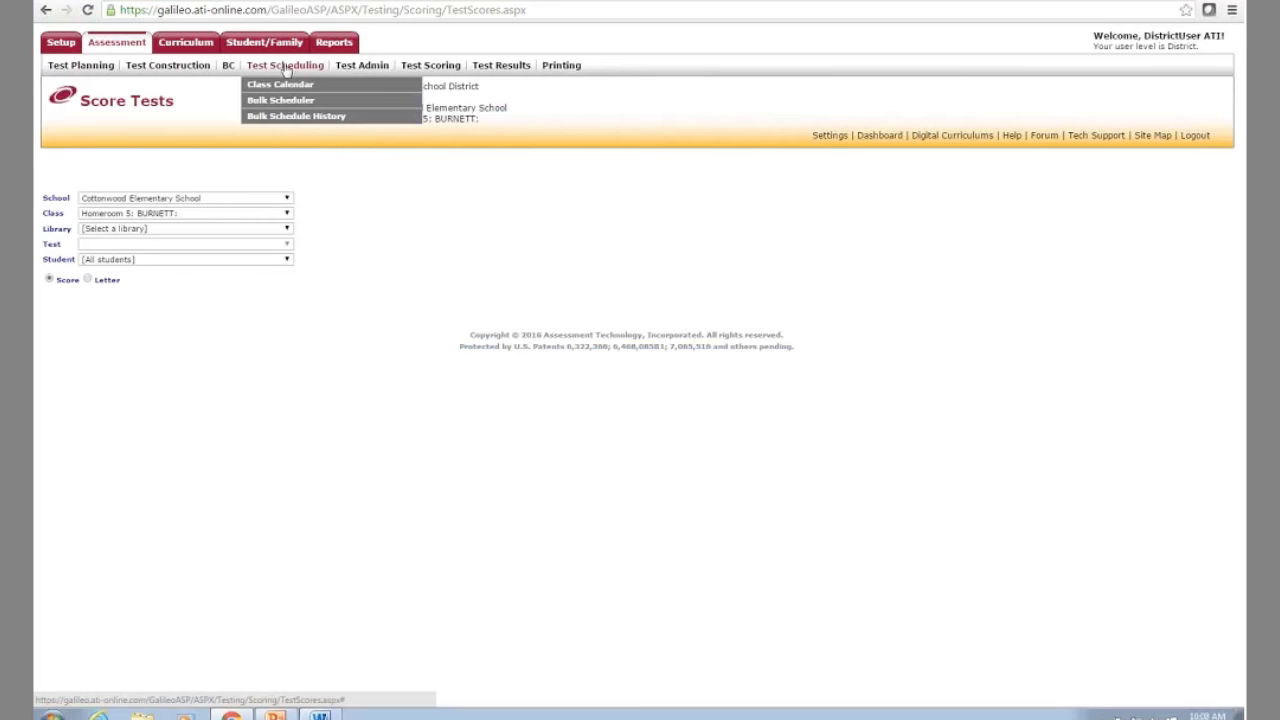
mouse_move(345, 72)
mouse_move(424, 72)
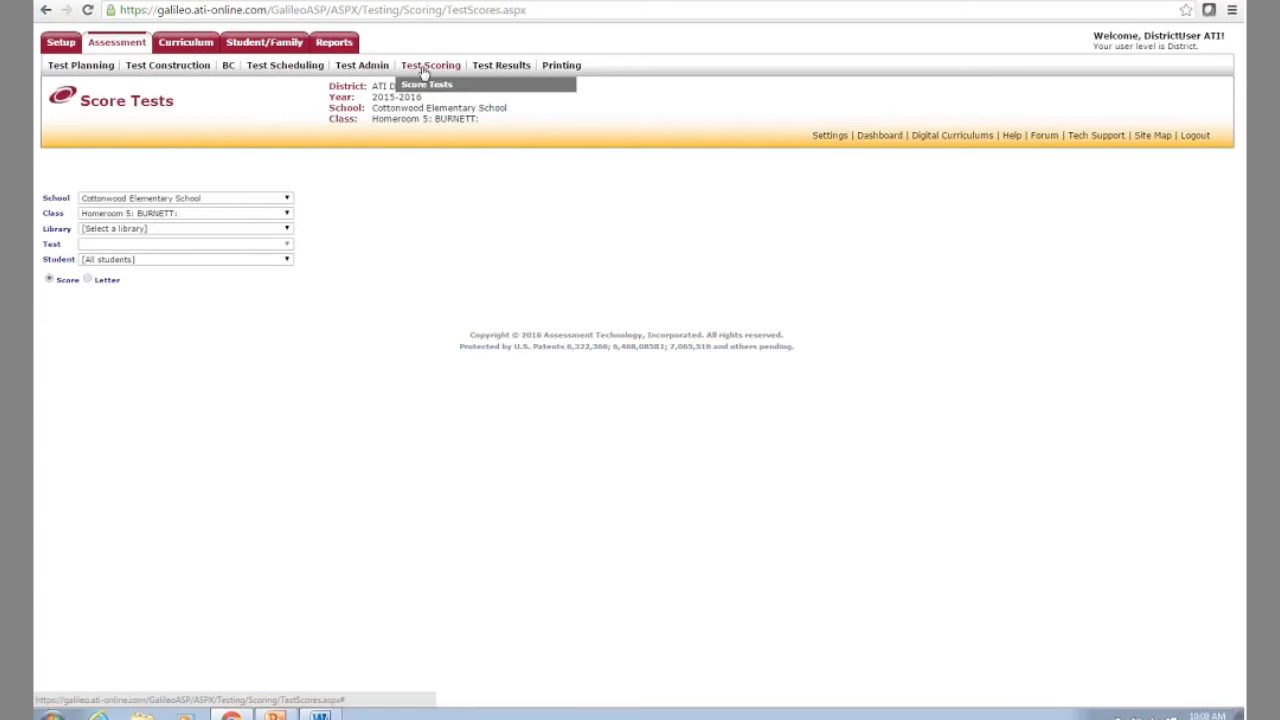
mouse_move(560, 70)
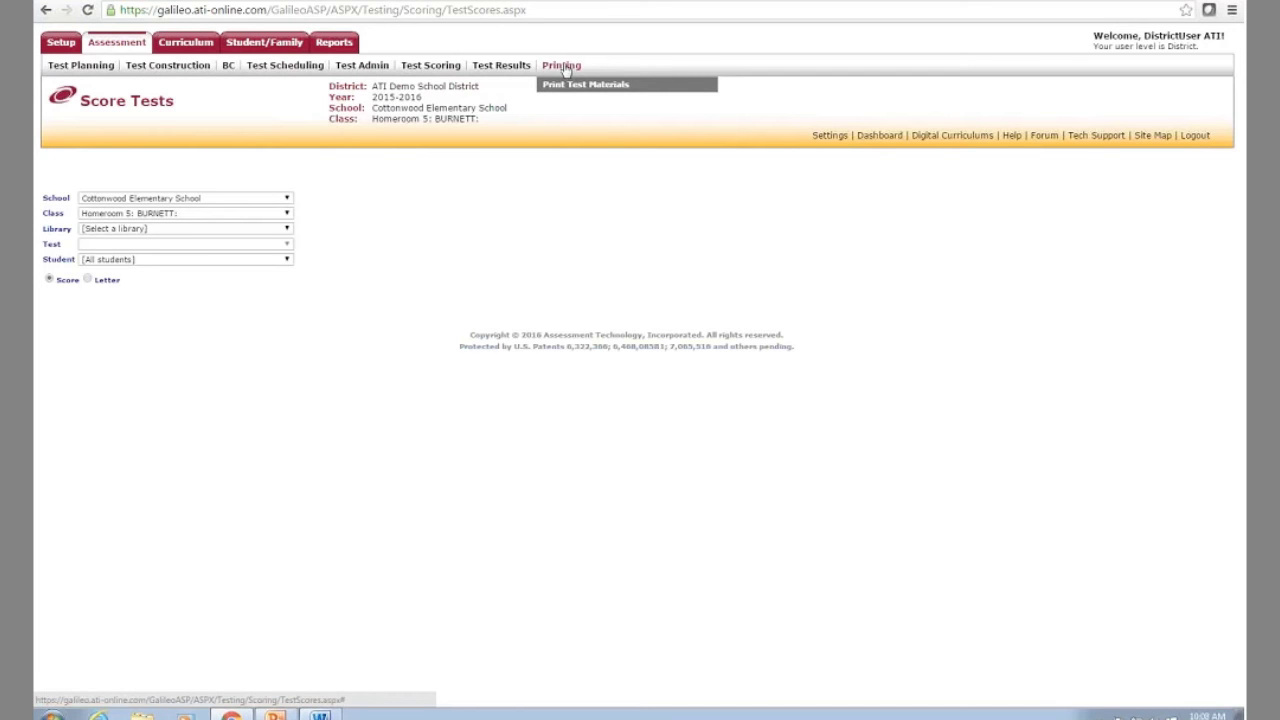
Open the Curriculum area and review its Digital Curriculum Platform and Instructional Dialogs options
click(567, 82)
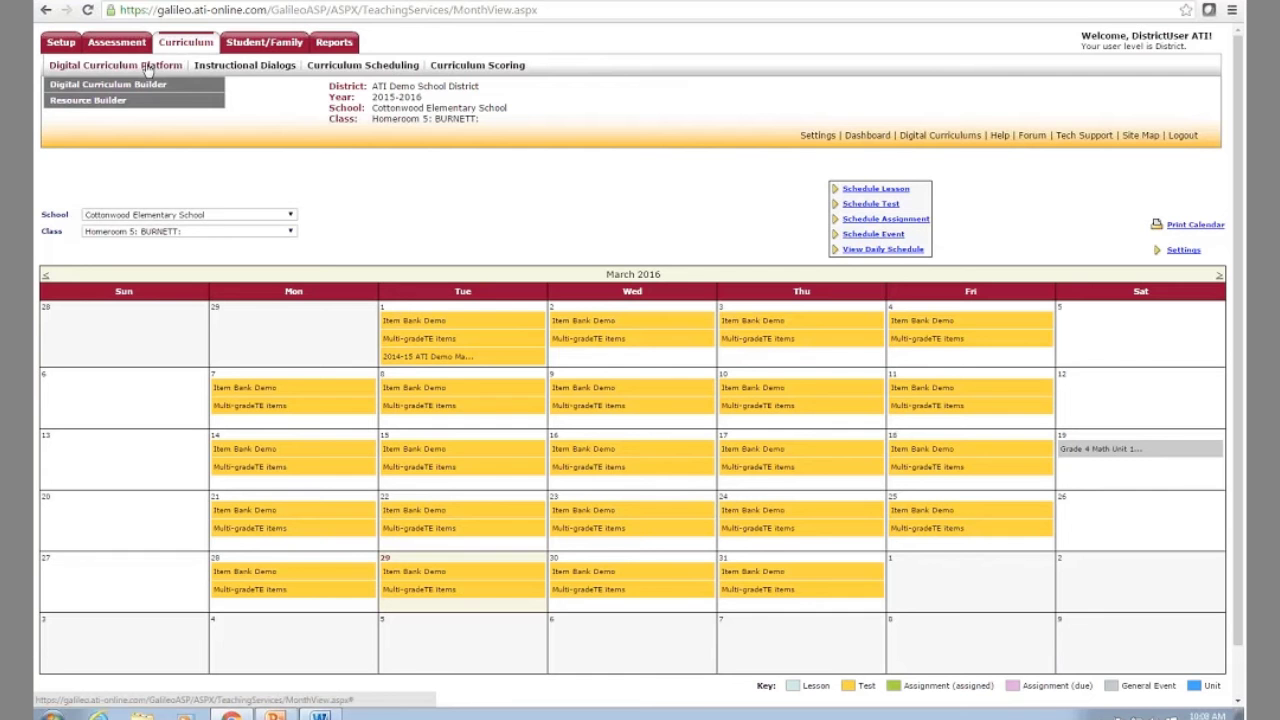
mouse_move(228, 78)
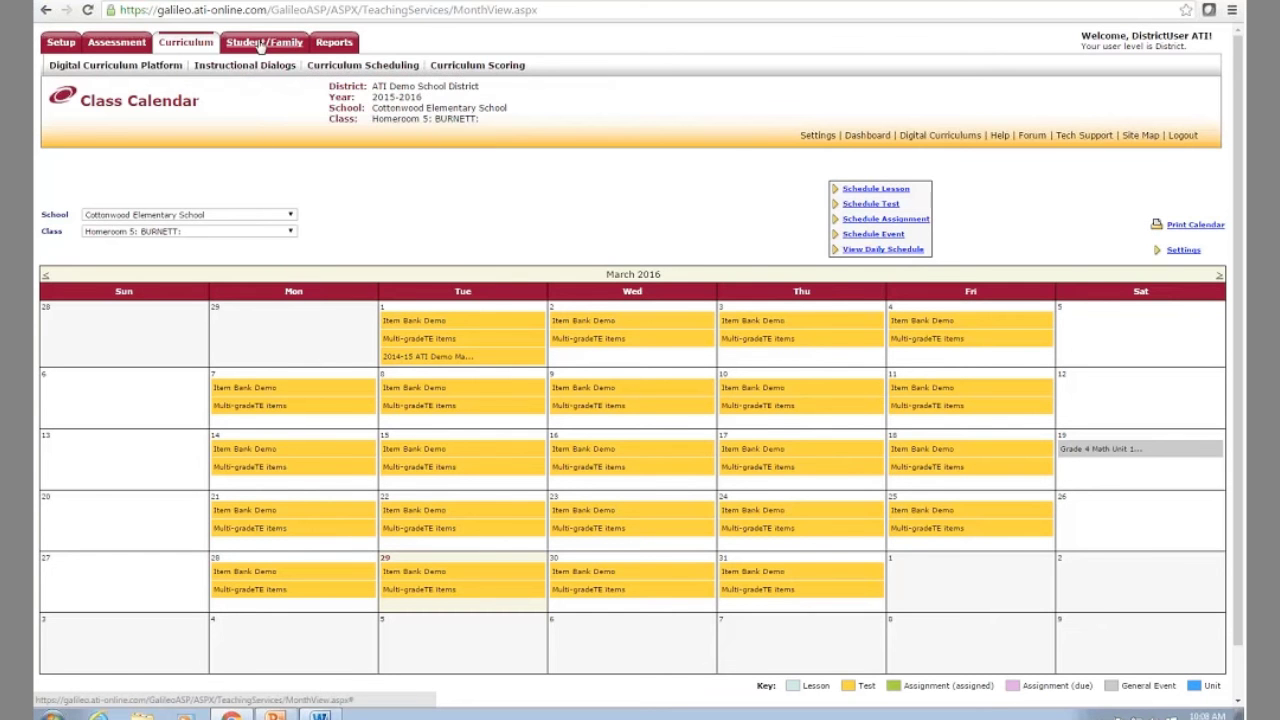
View the Student/Family area's Student Demographics page and open the Reports area to review its Standards Mastery reports
click(260, 44)
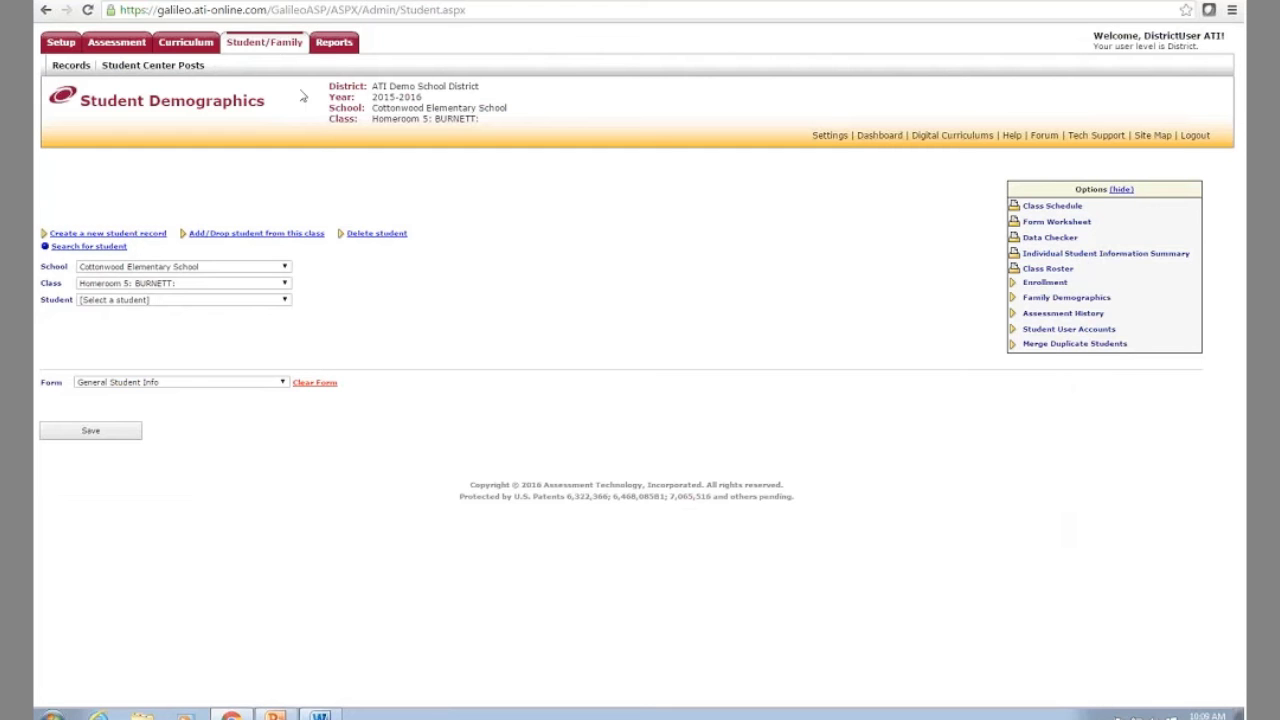
click(334, 43)
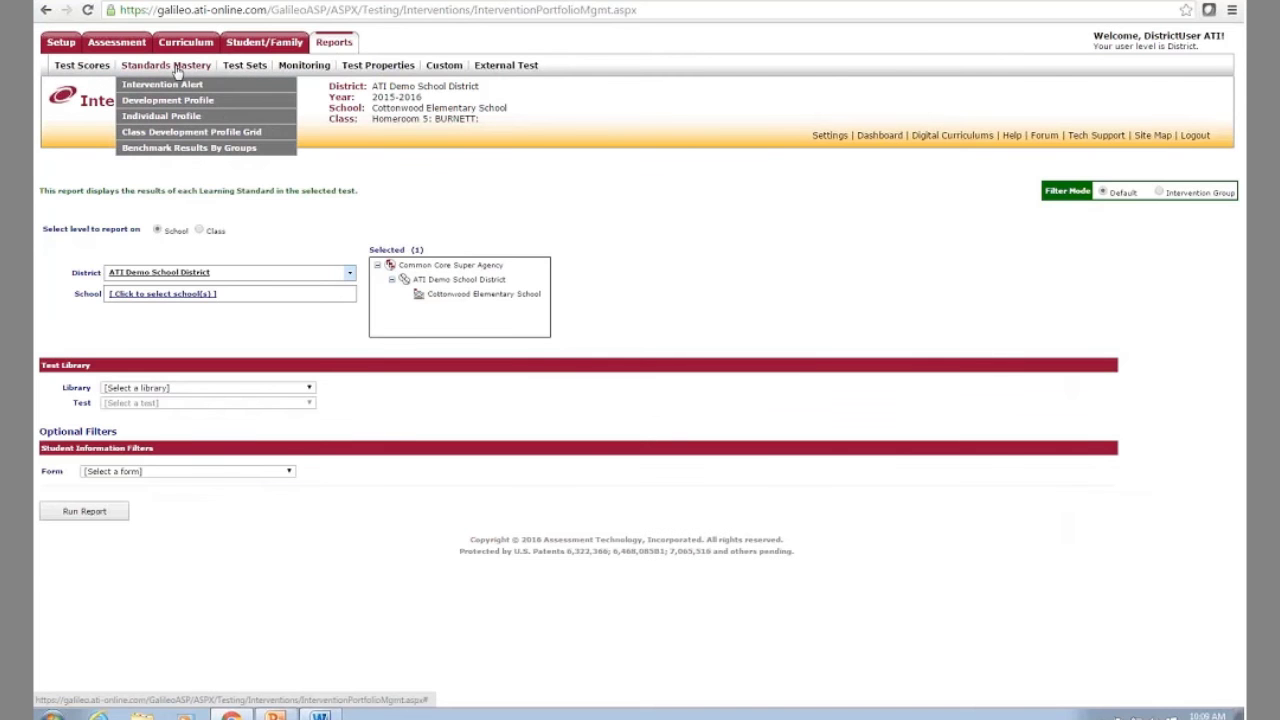
Open the Dashboard and review its available views, keeping the Teaching view for Cottonwood Elementary School
mouse_move(90, 72)
mouse_move(247, 72)
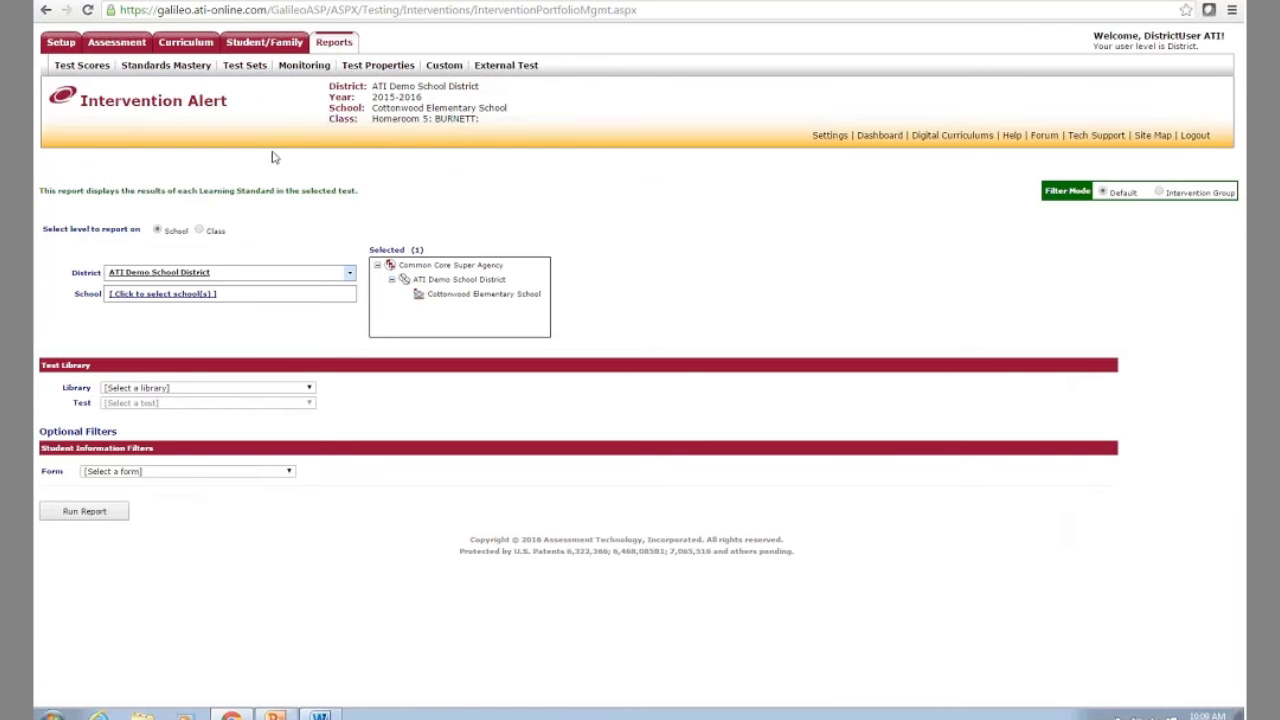
click(869, 135)
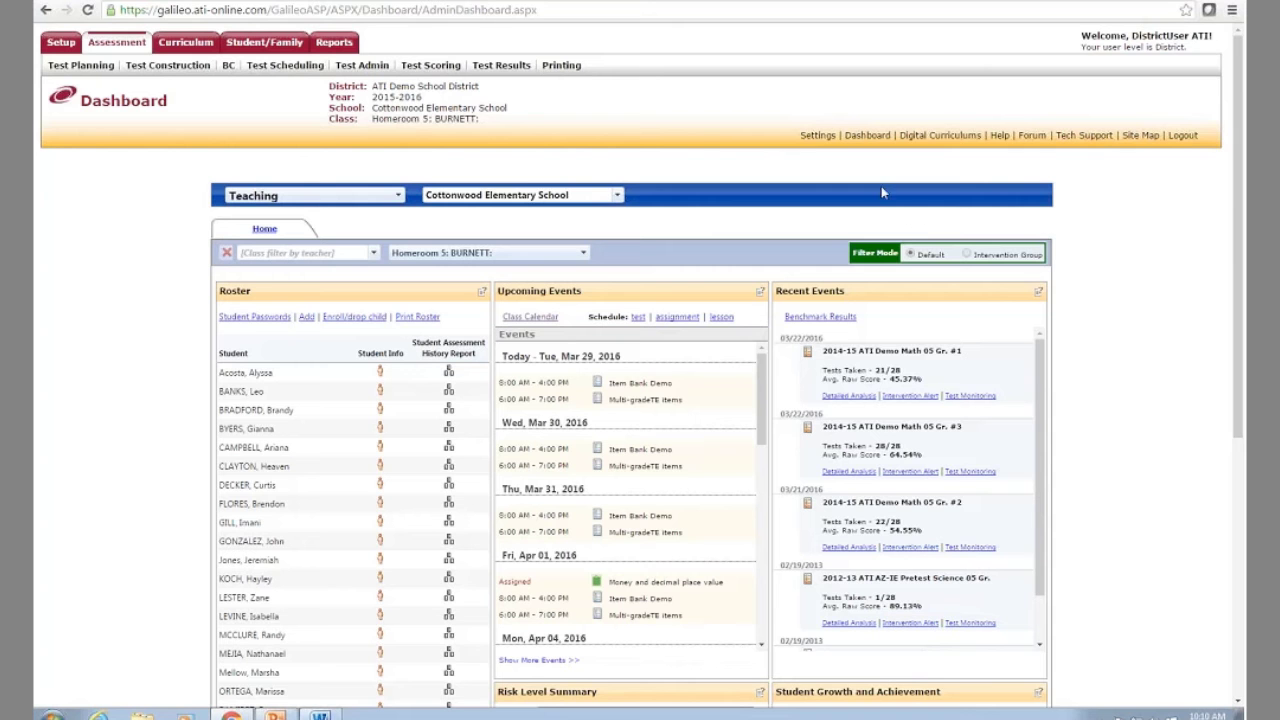
click(370, 203)
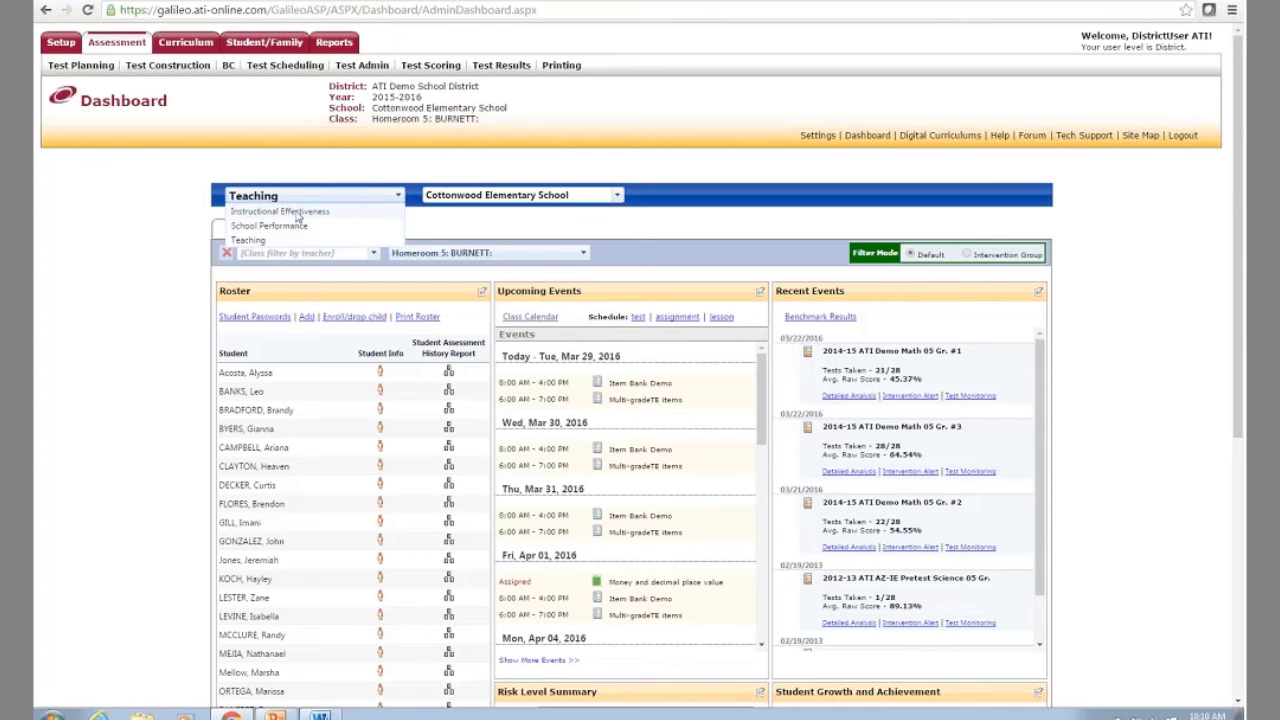
click(387, 243)
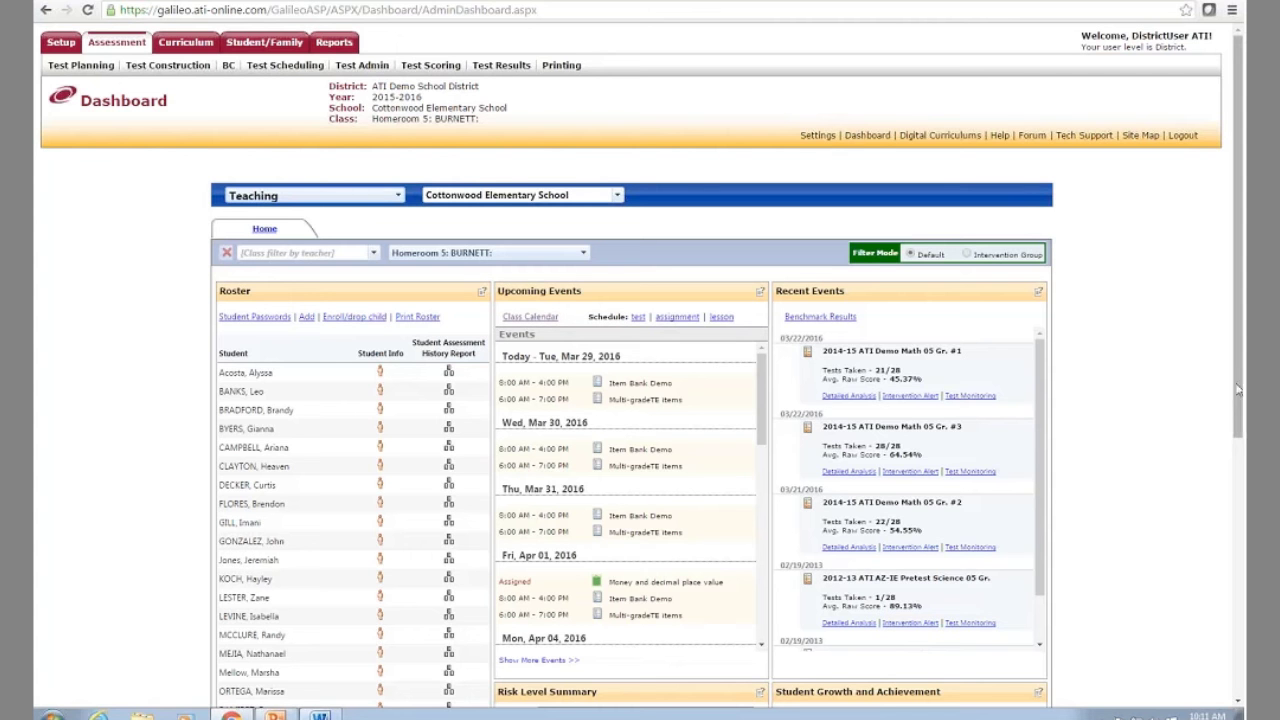
Display Student Growth and Achievement for 5th grade Math, with 2014-15 ATI Demo Math 05 Gr. #1 as start test and #3 as end test
drag(1237, 390, 1203, 506)
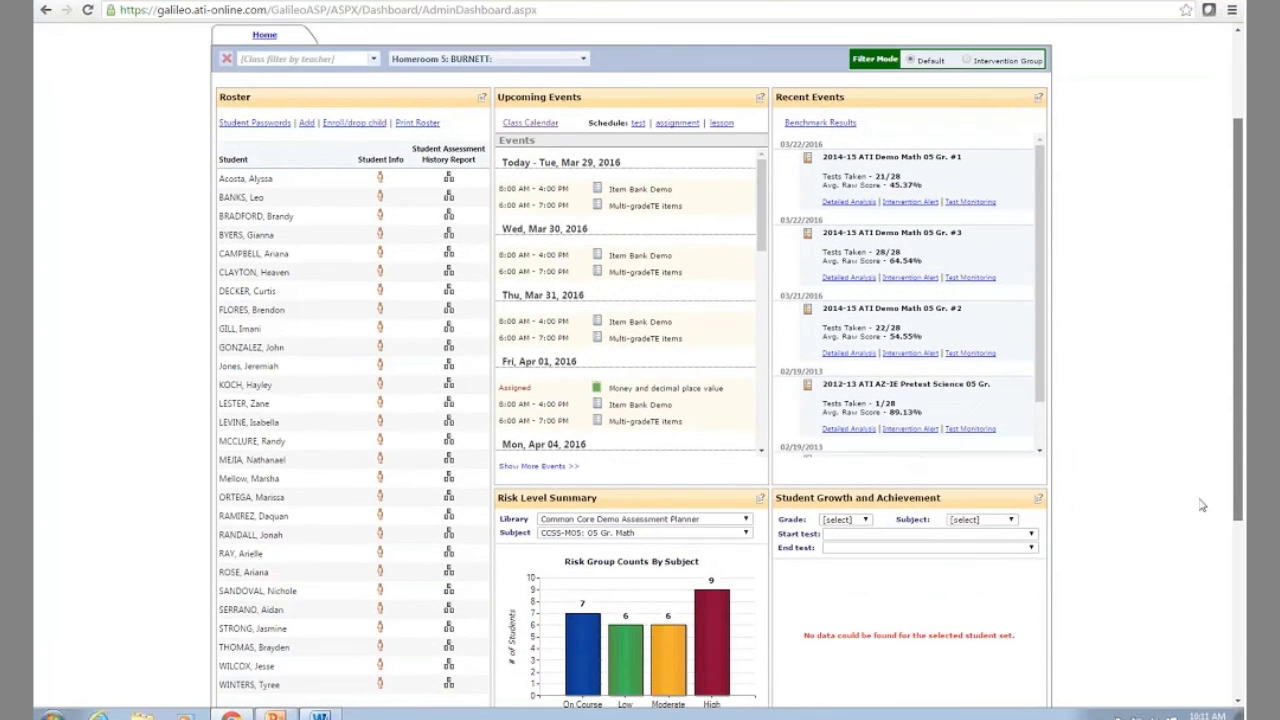
scroll(1184, 557, down, 3)
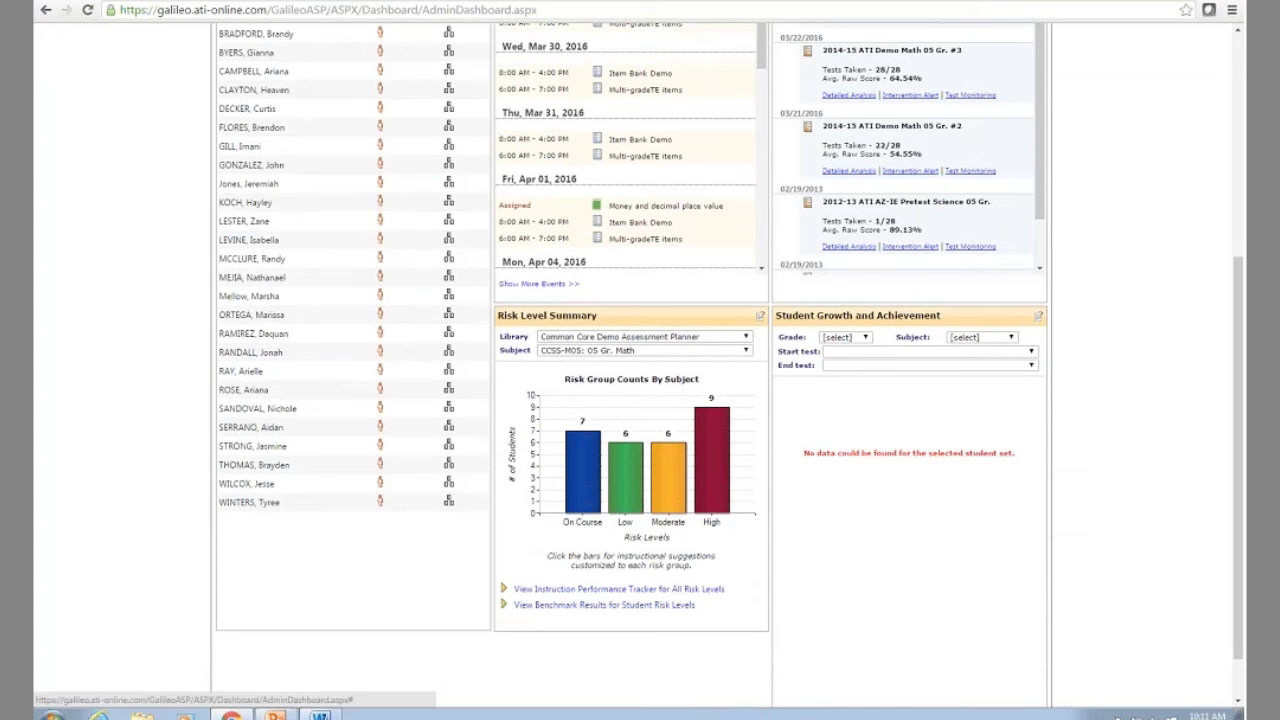
click(866, 338)
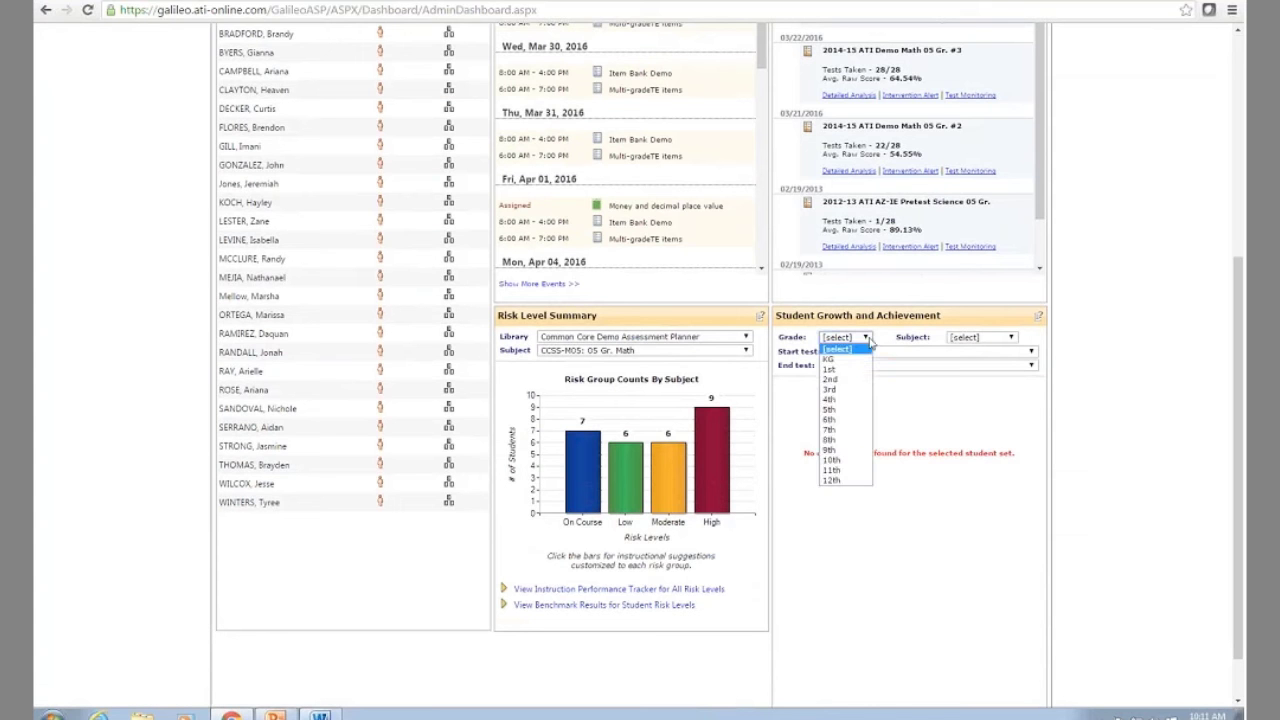
click(845, 409)
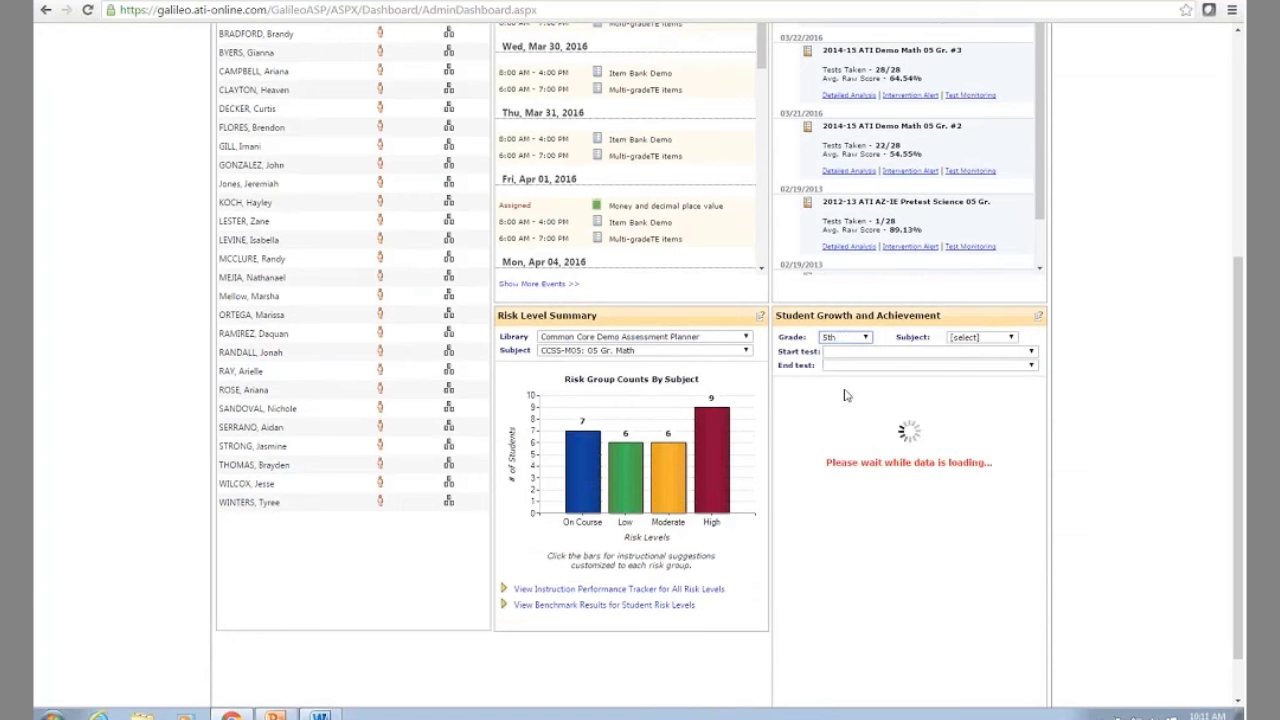
click(995, 339)
click(970, 366)
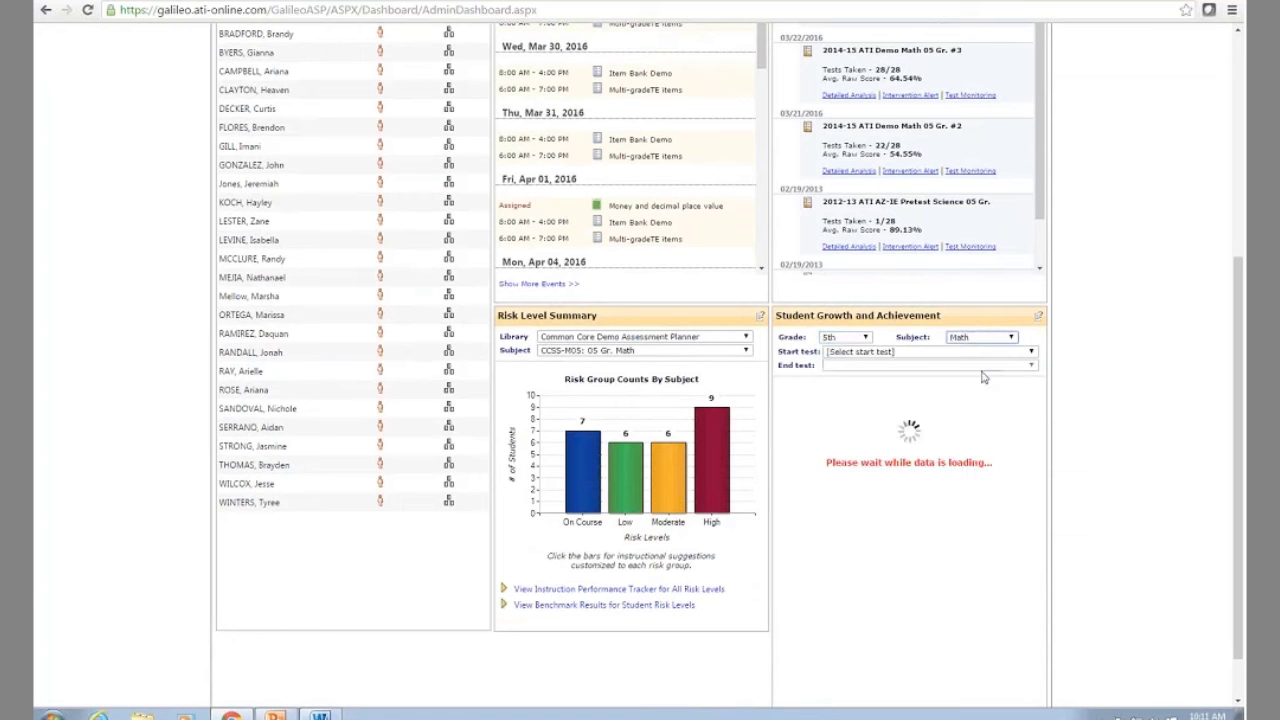
click(957, 353)
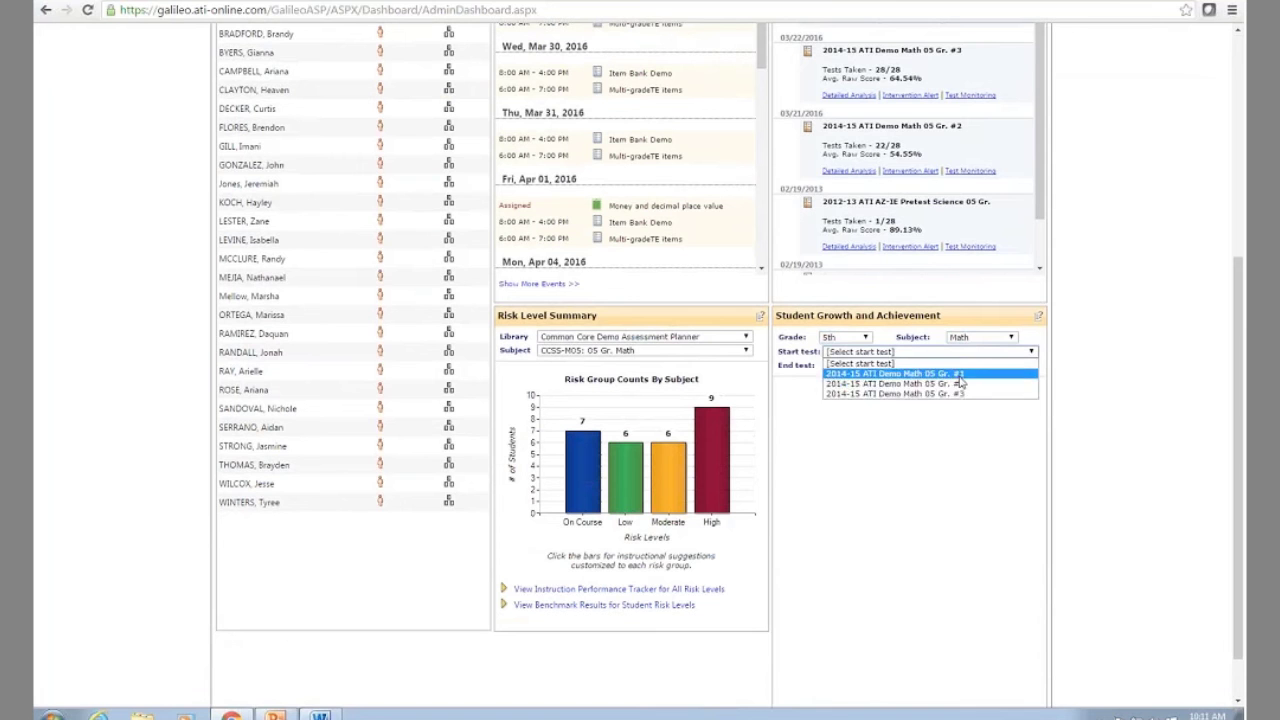
click(960, 382)
click(958, 365)
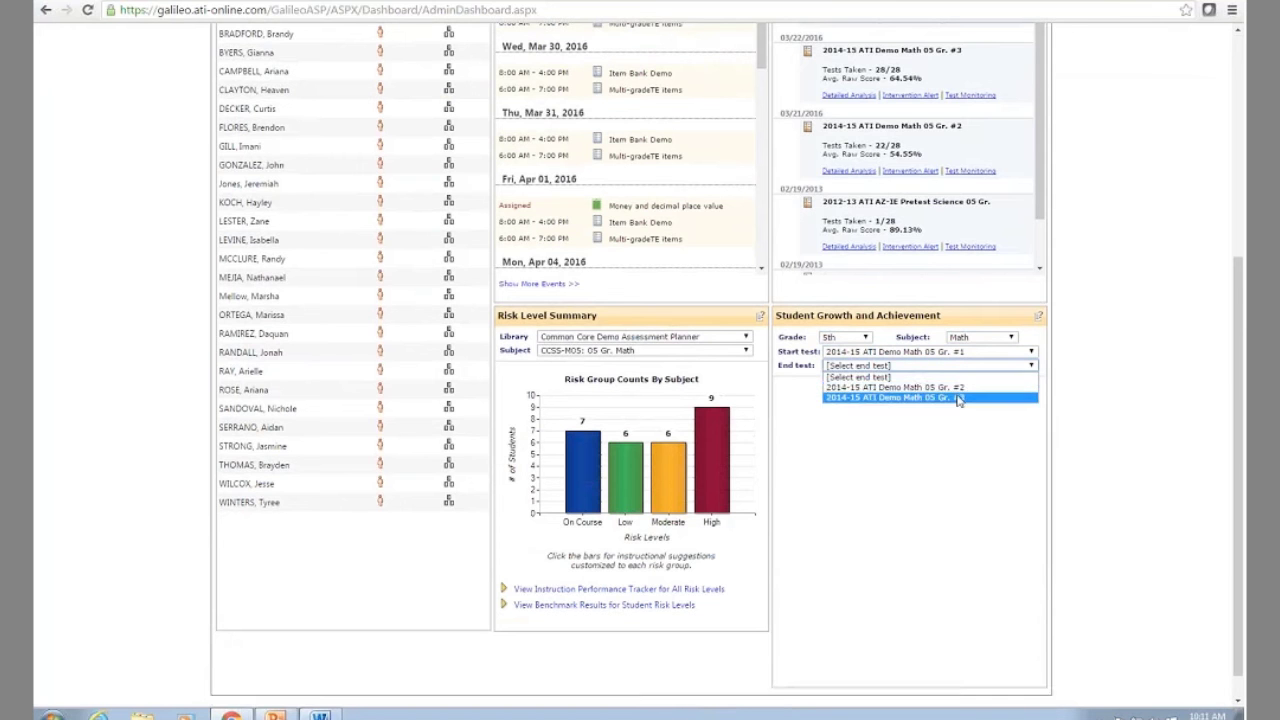
click(957, 400)
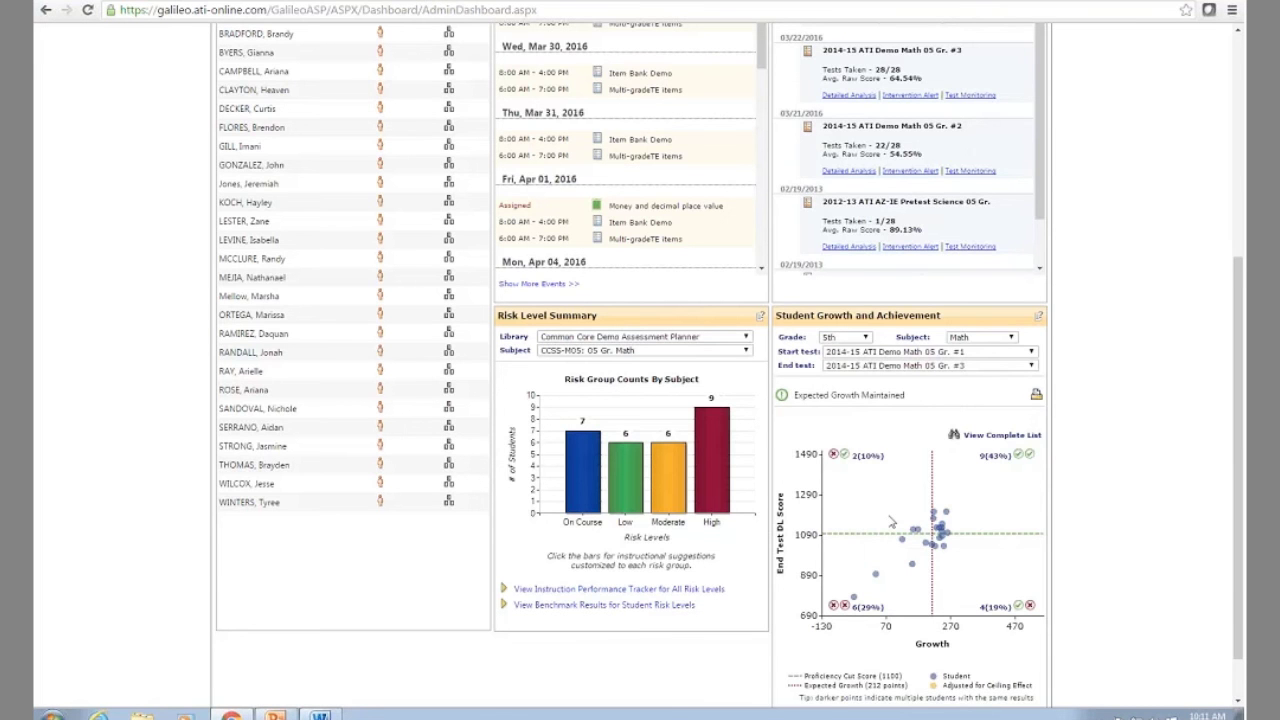
Open the Class Calendar and start scheduling a test for the homeroom class
scroll(891, 521, up, 1)
scroll(891, 521, up, 2)
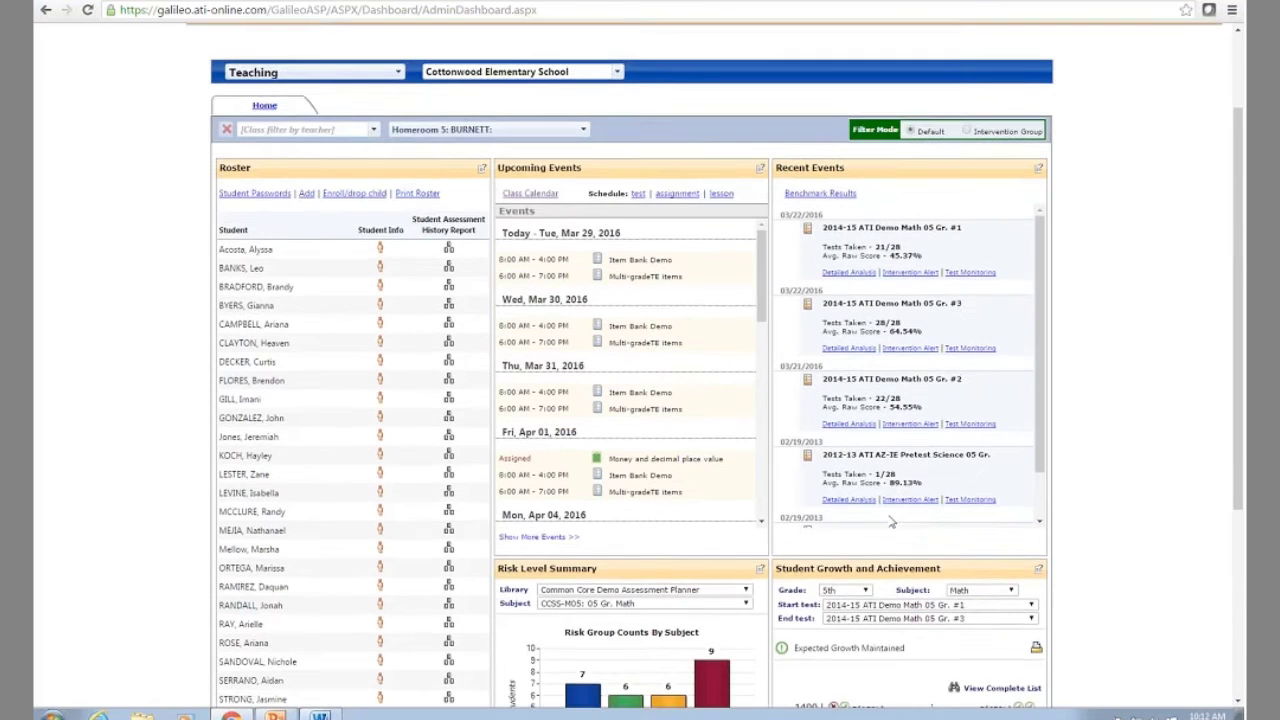
scroll(891, 521, up, 1)
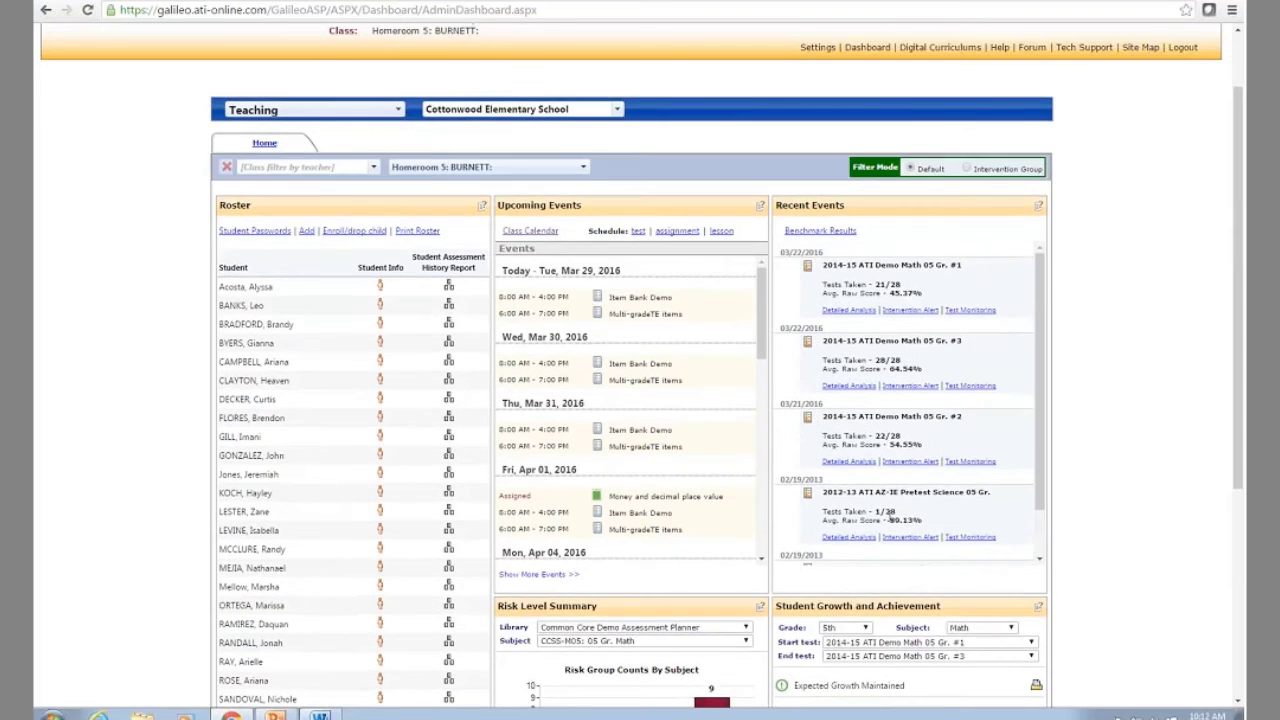
scroll(889, 517, up, 1)
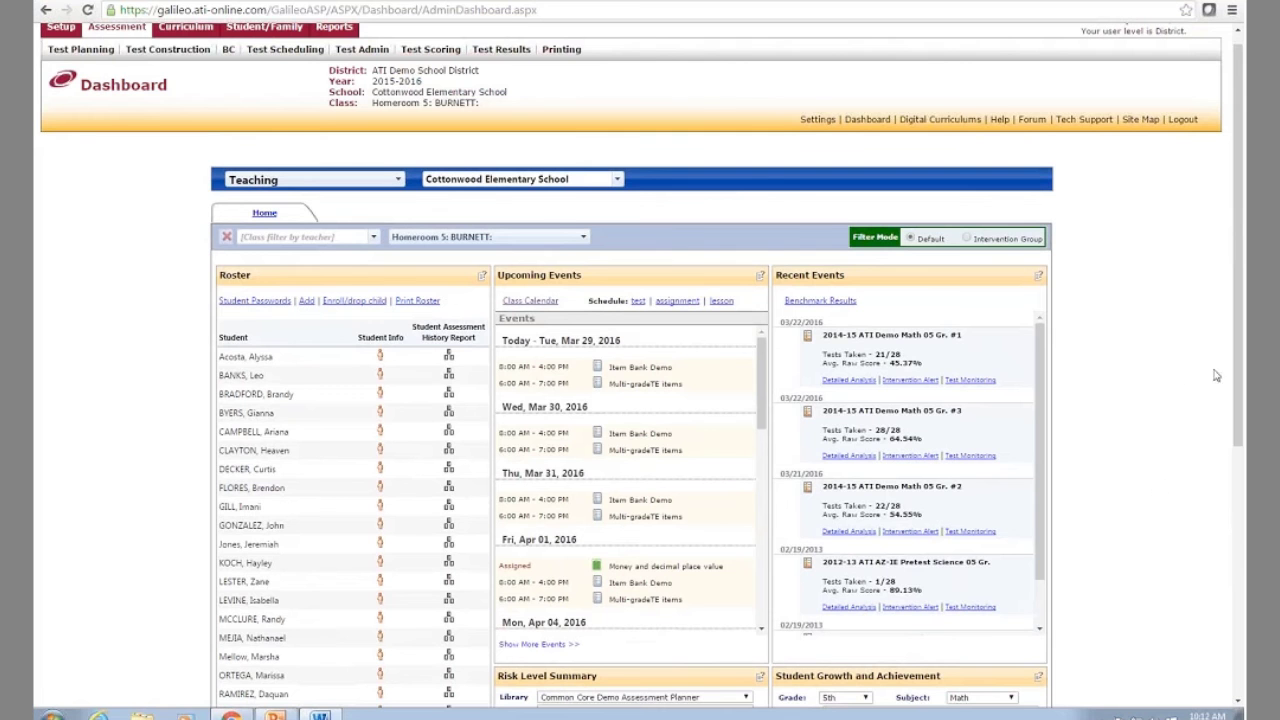
scroll(1238, 377, up, 1)
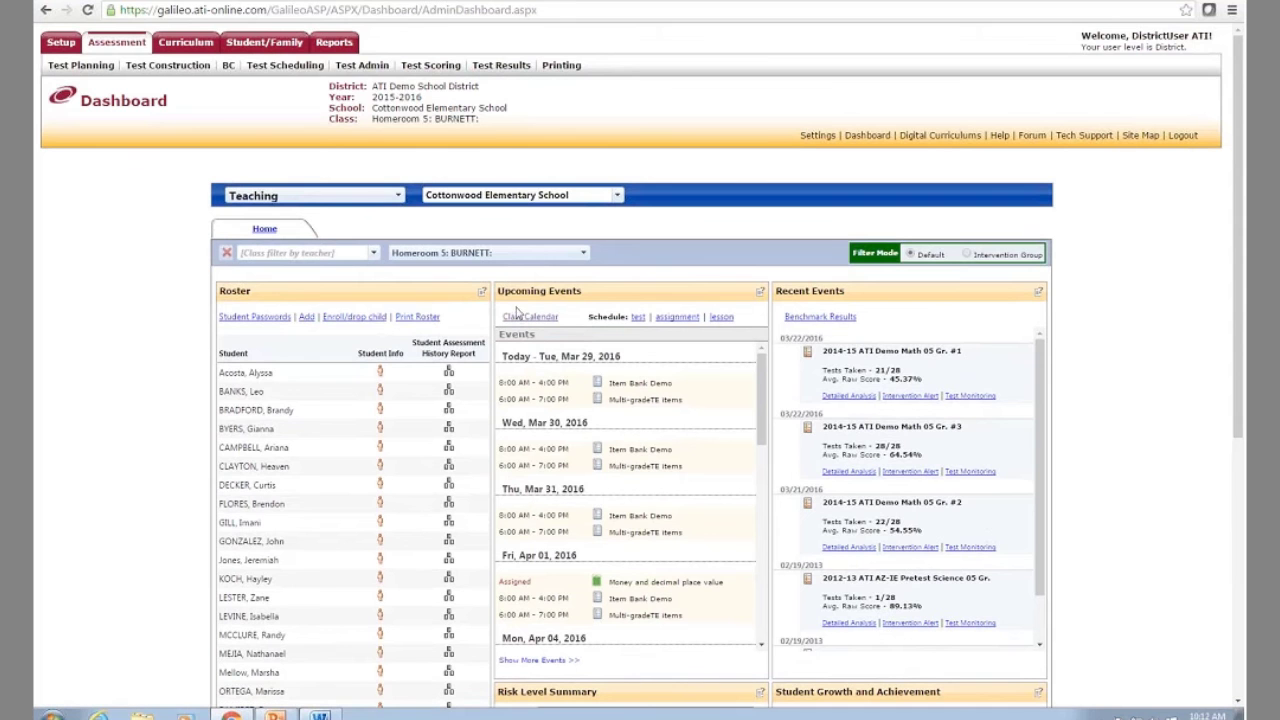
mouse_move(286, 68)
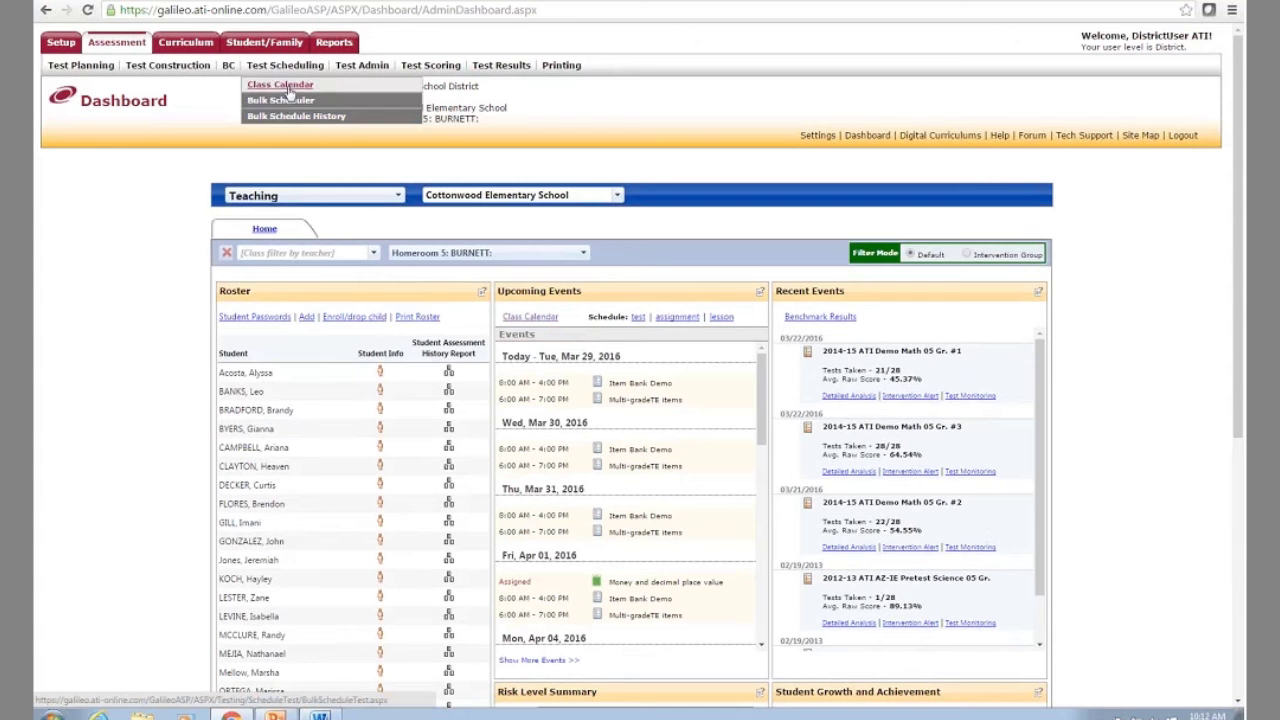
click(289, 88)
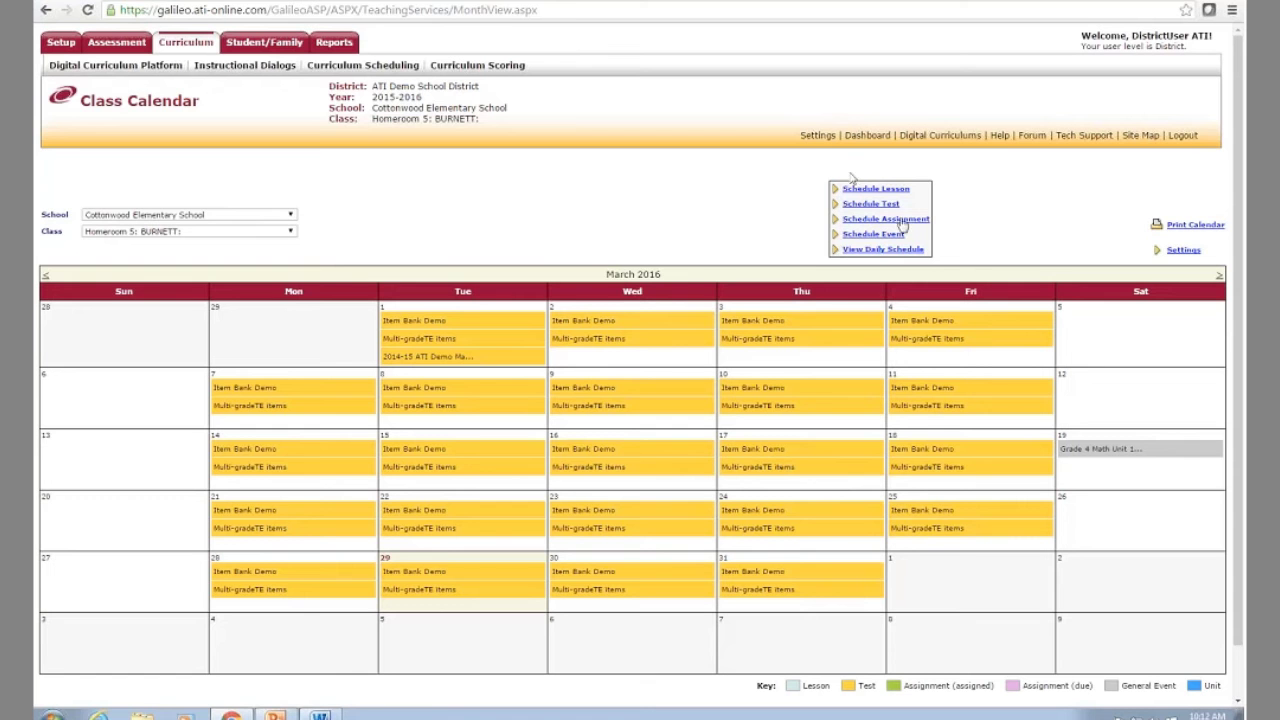
click(884, 206)
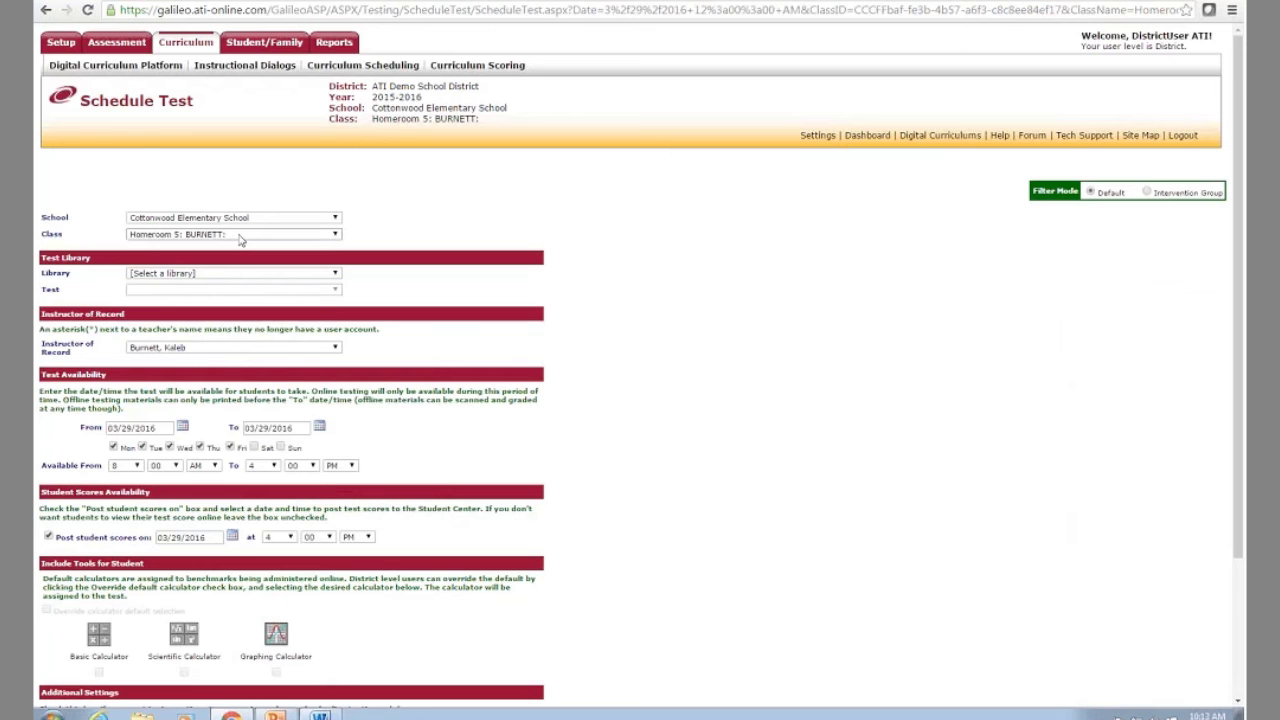
Select the *ATI AZ CC Formative Test Library, browse its tests, and review the remaining test scheduling settings
click(222, 274)
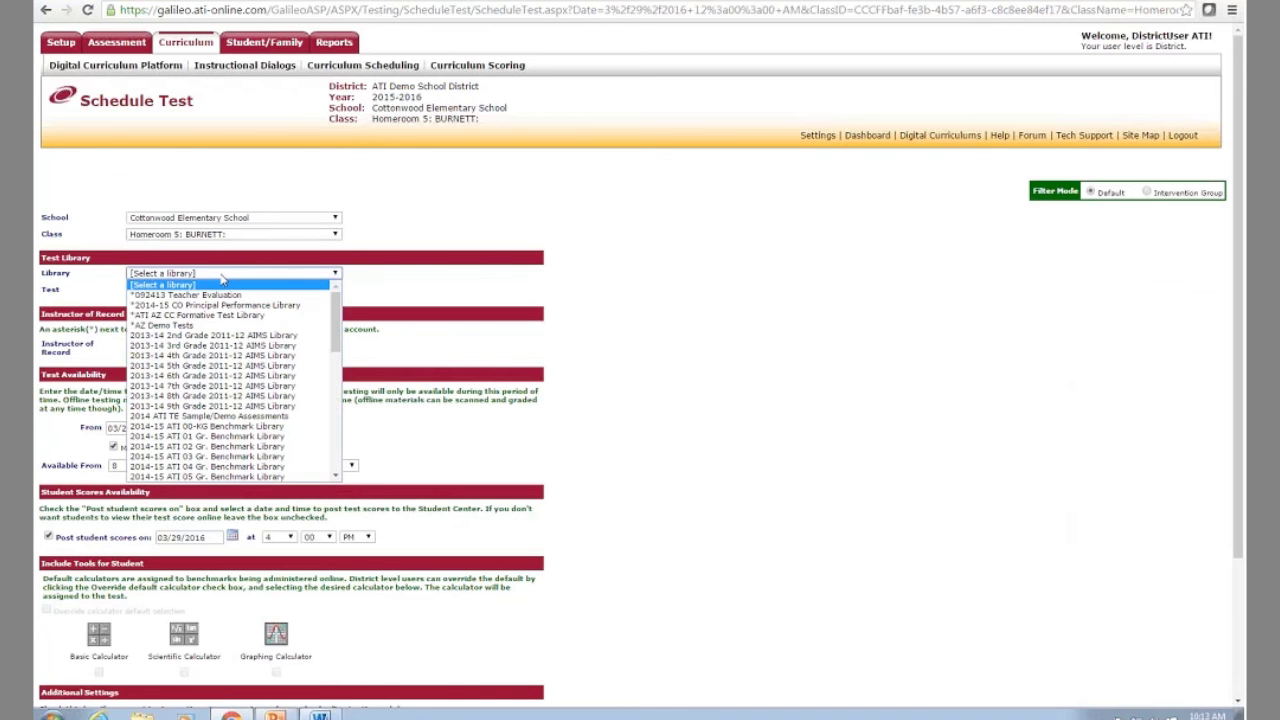
click(222, 315)
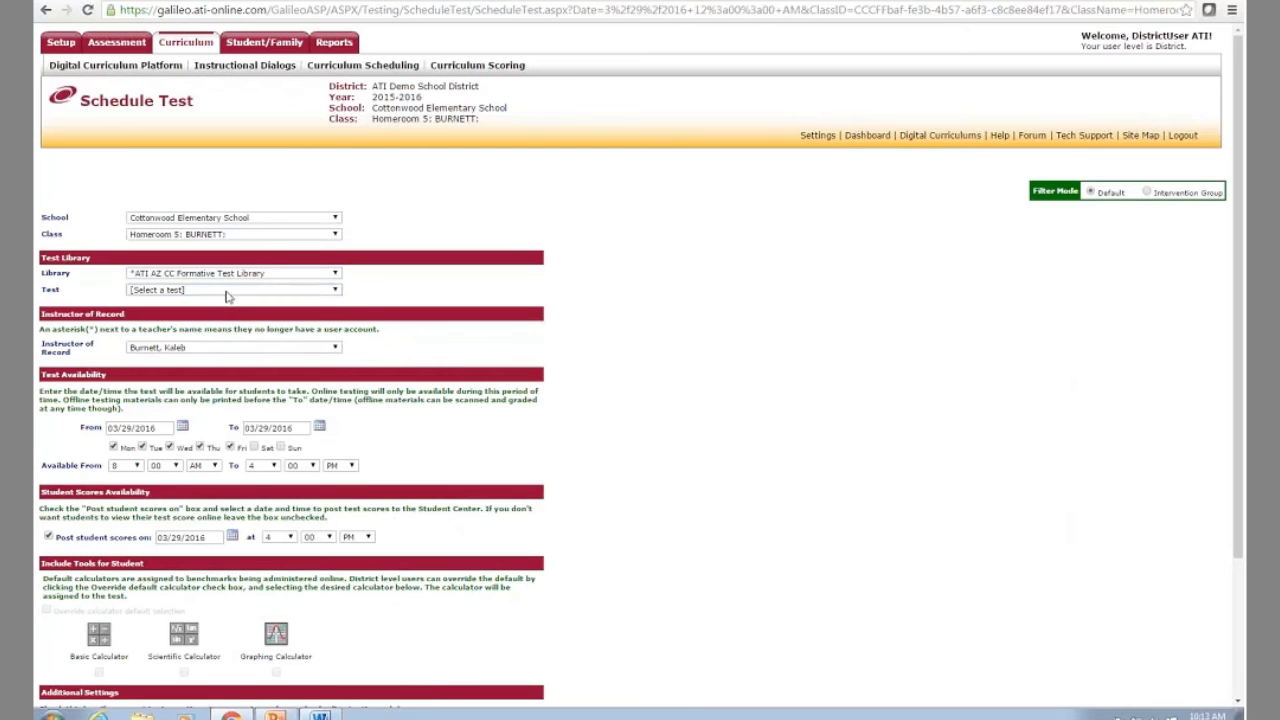
click(225, 289)
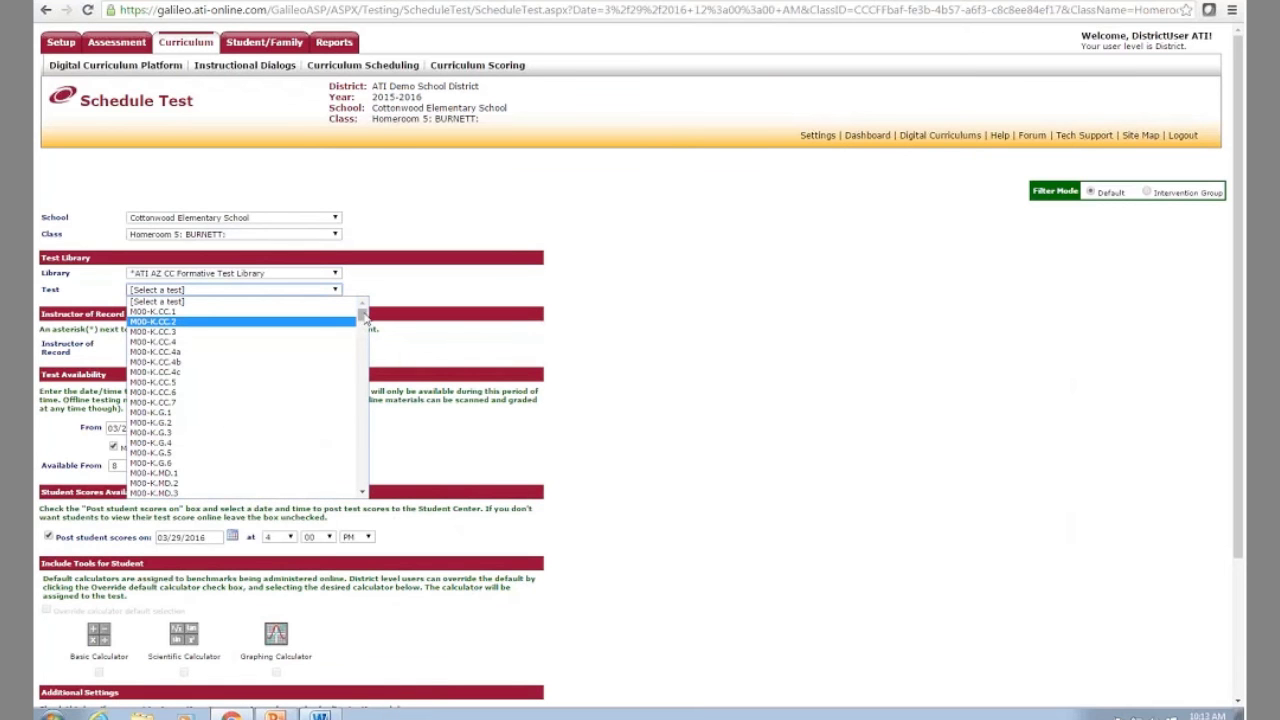
scroll(363, 318, down, 20)
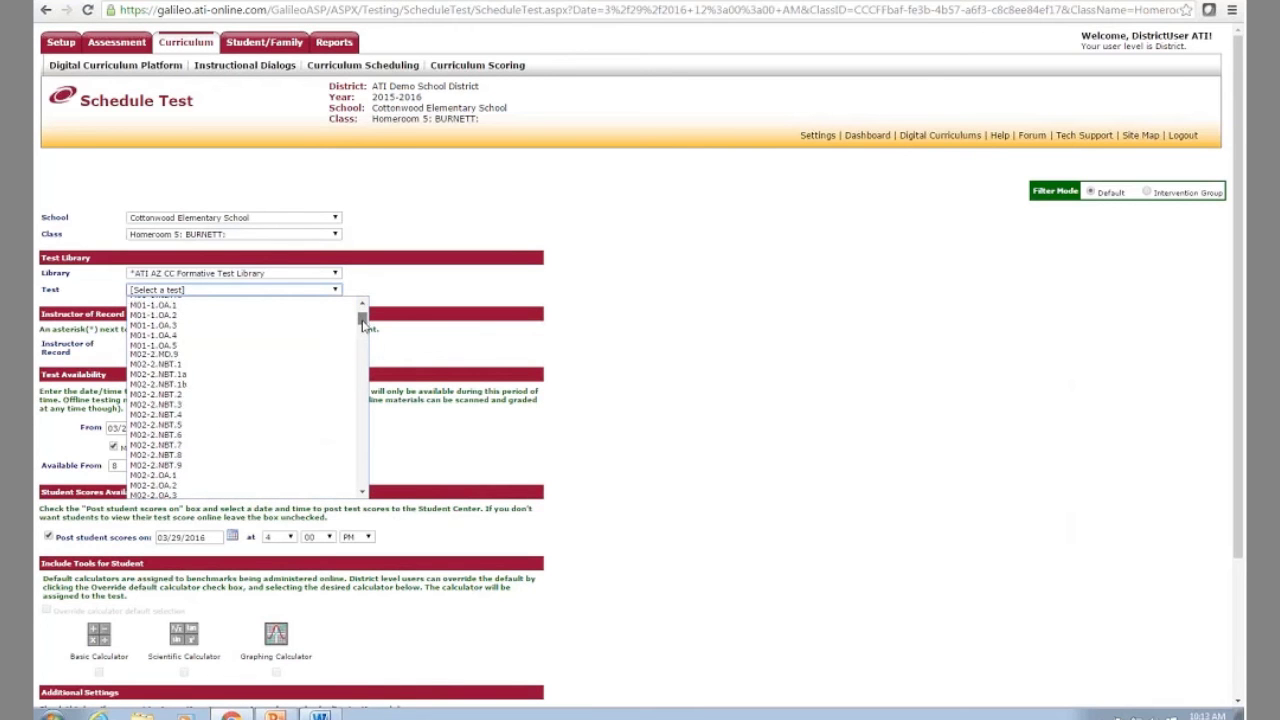
scroll(363, 345, down, 15)
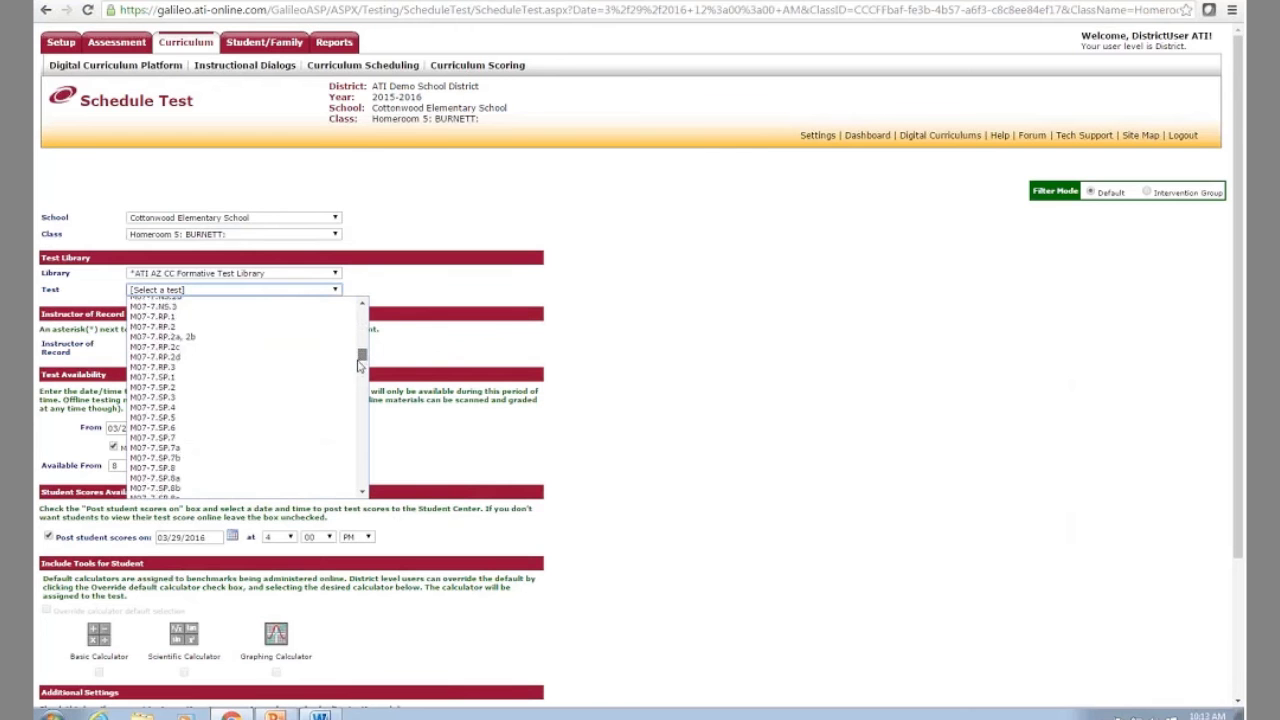
drag(361, 370, 362, 316)
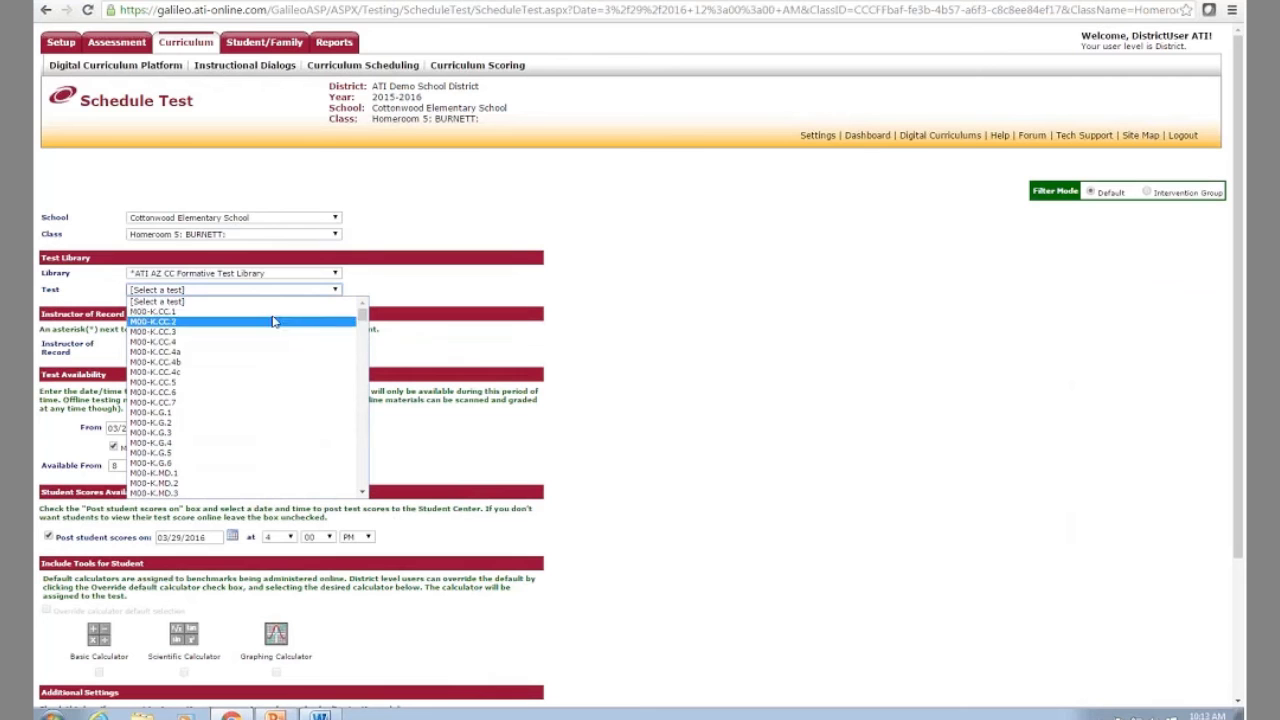
click(455, 302)
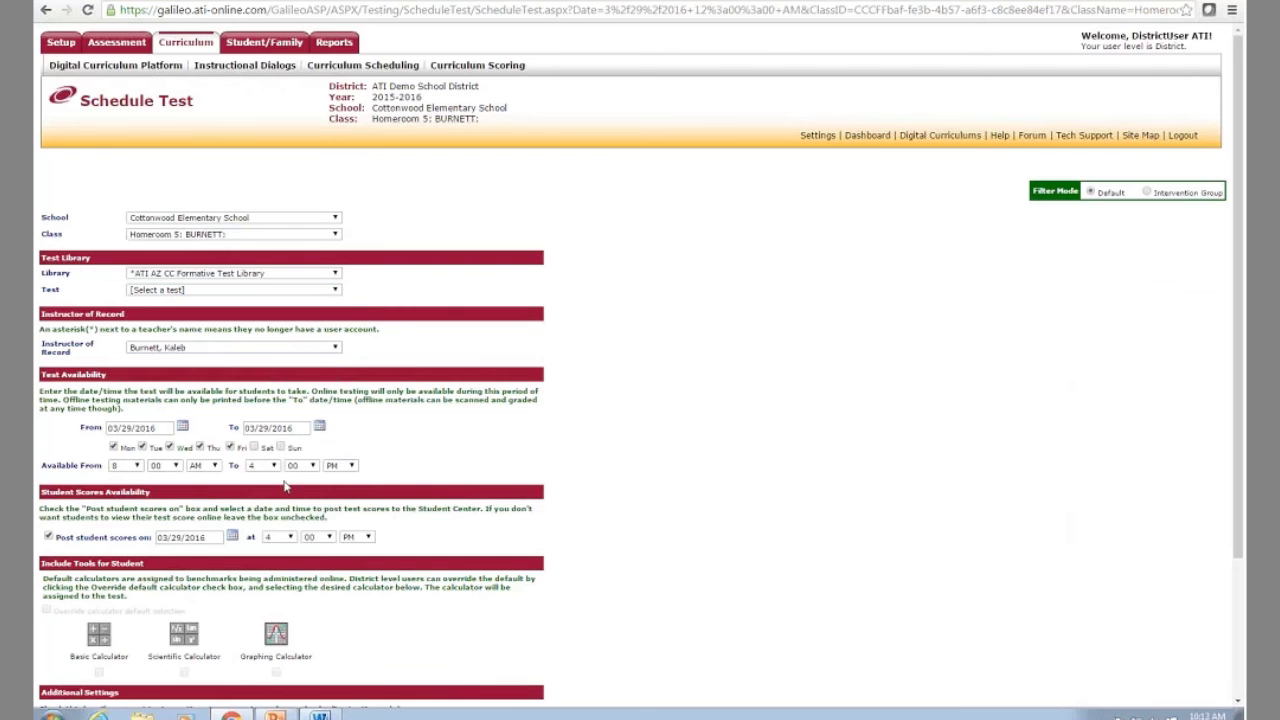
scroll(426, 460, down, 3)
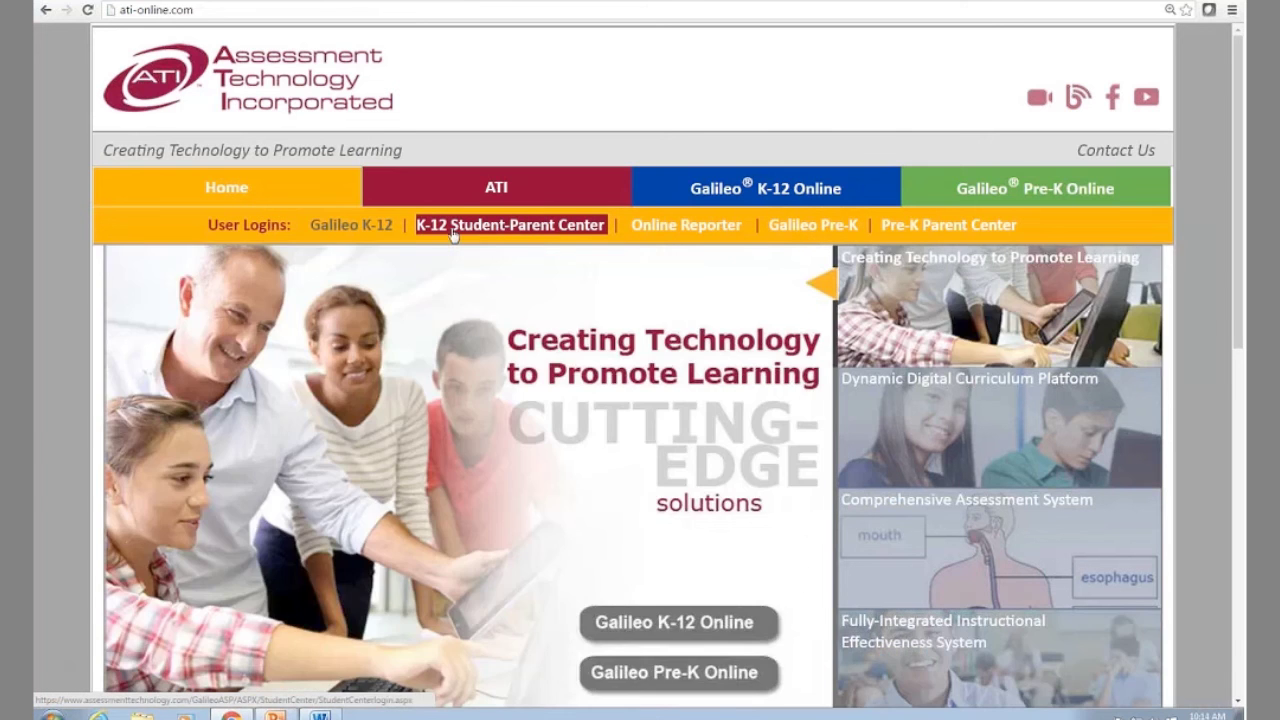
Open the K-12 Student-Parent Center and sign on with the student's login name and password
click(453, 230)
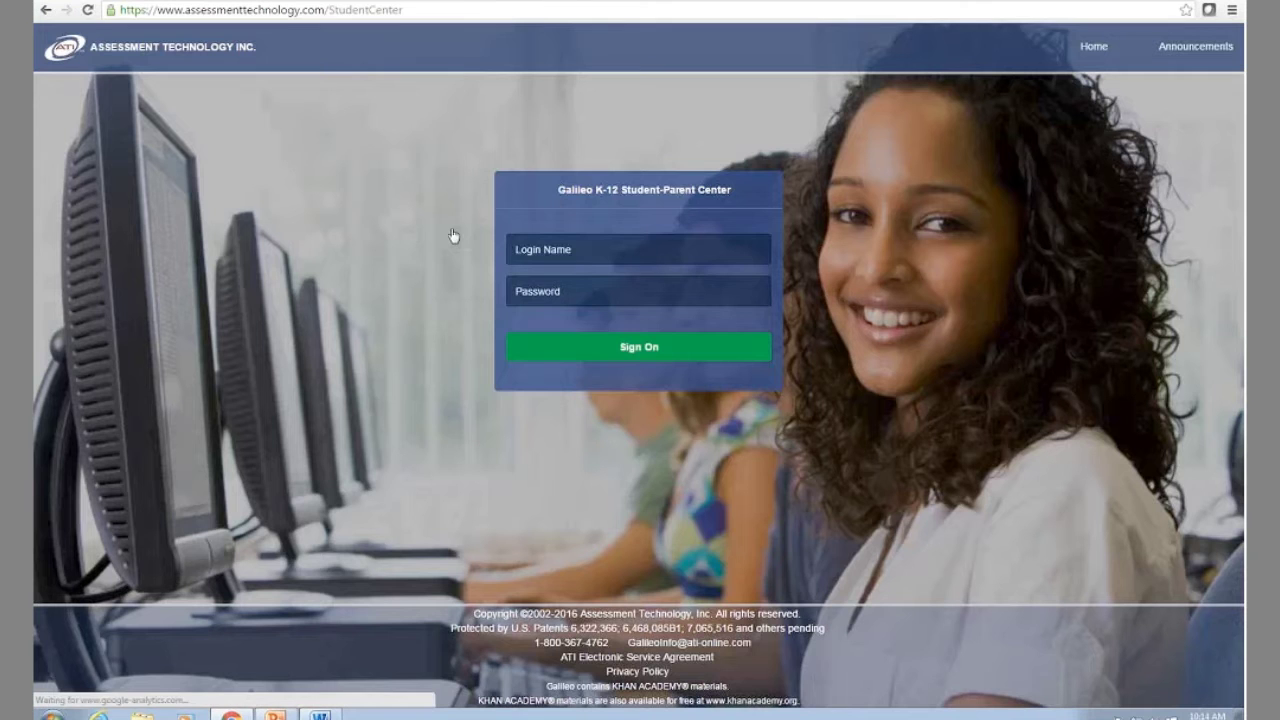
click(516, 251)
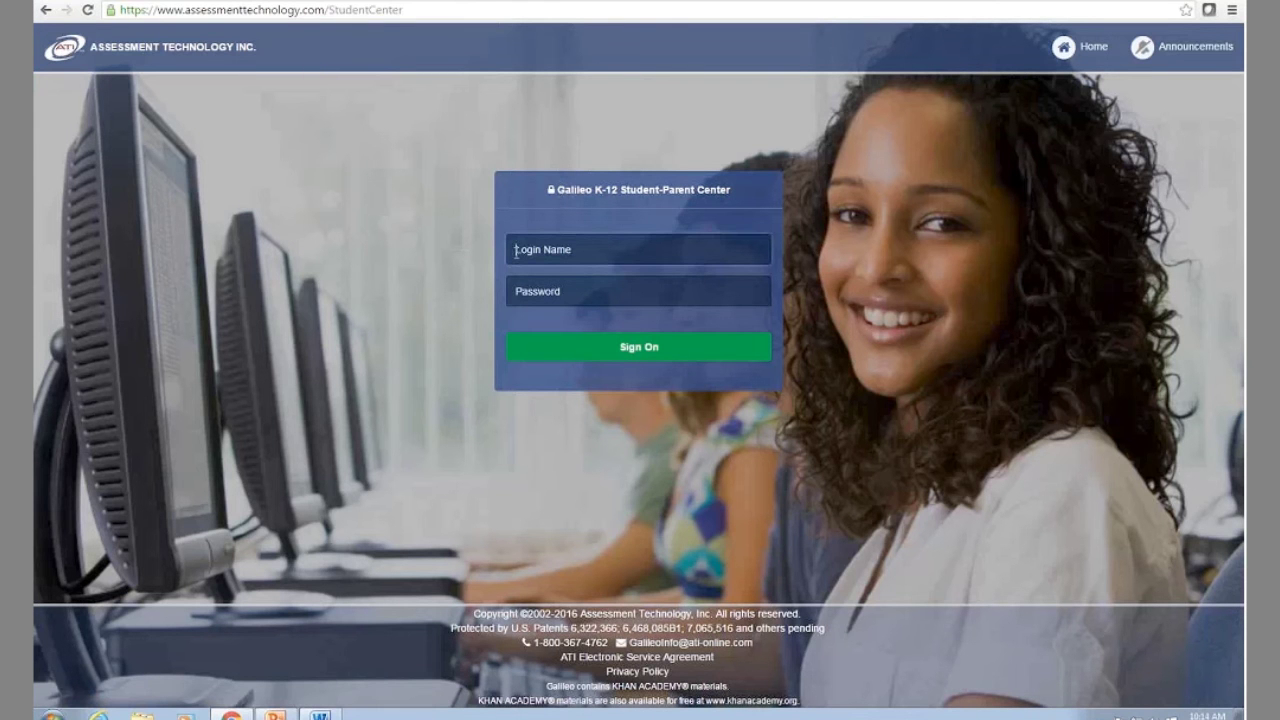
text(de)
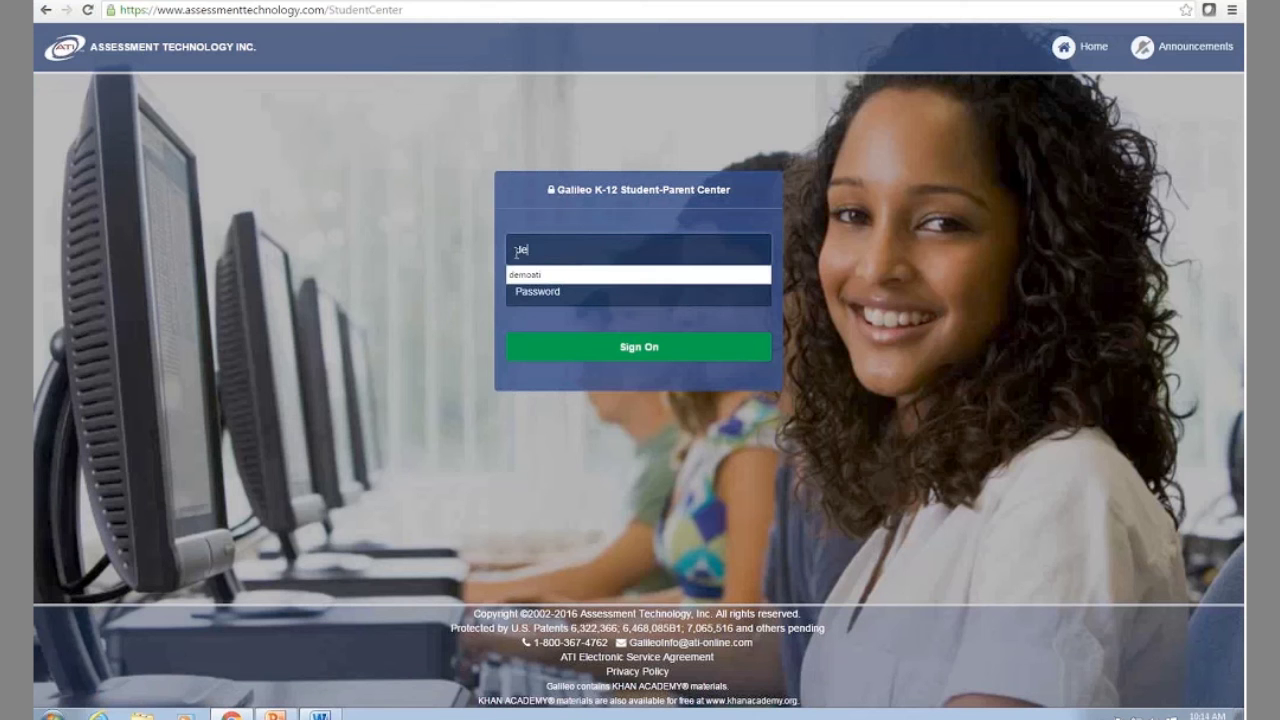
text(moati)
key(Tab)
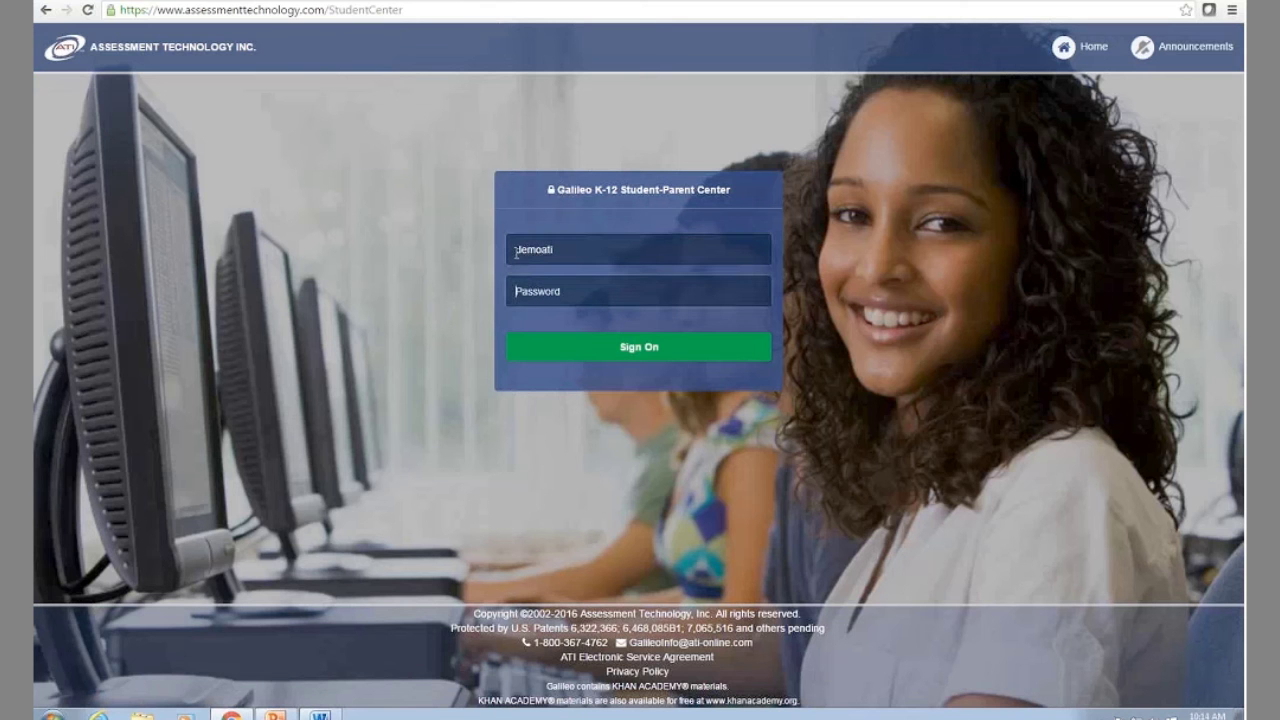
text(••••••)
click(640, 347)
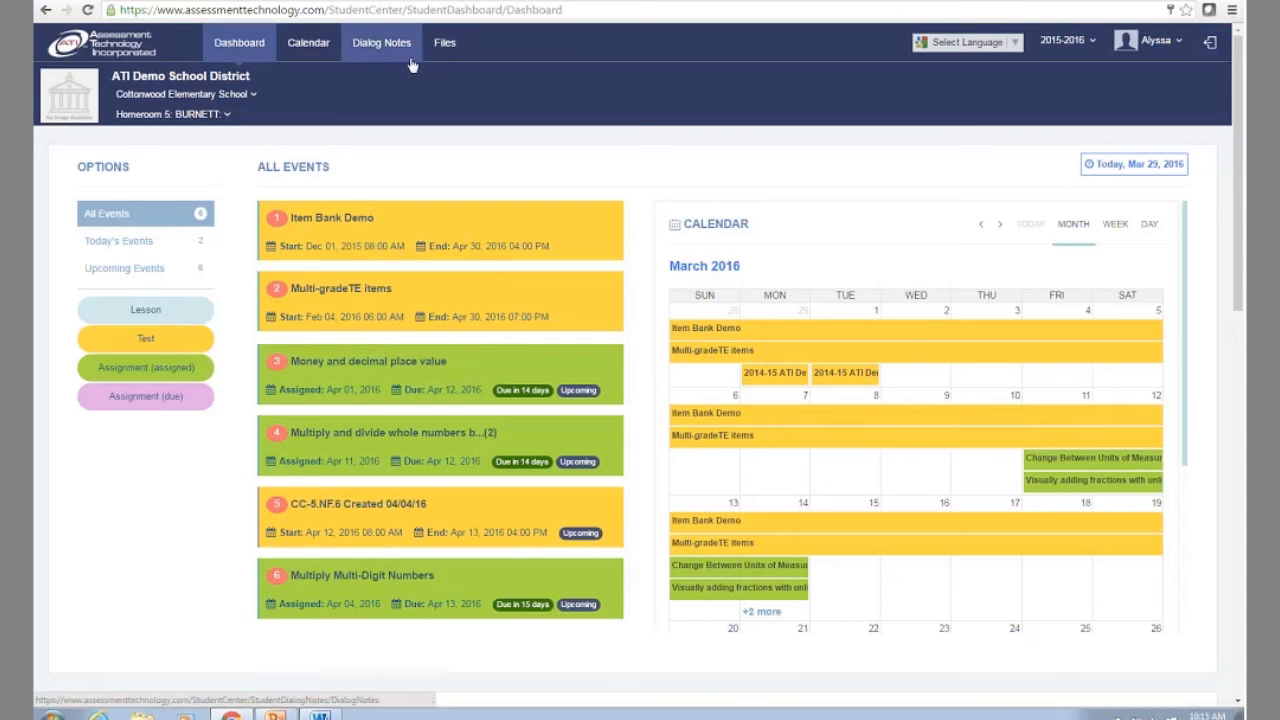
Review the Student-Parent Center's language, school year and student account options
click(1014, 45)
click(1014, 48)
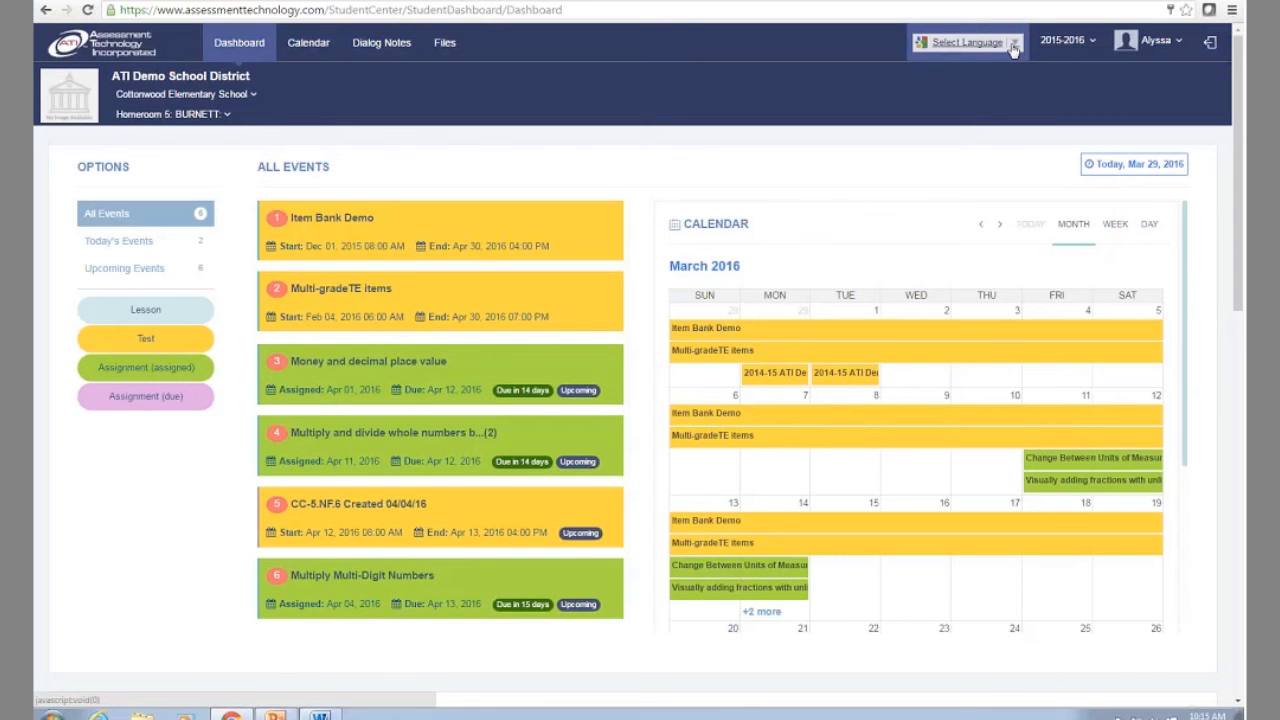
click(1073, 55)
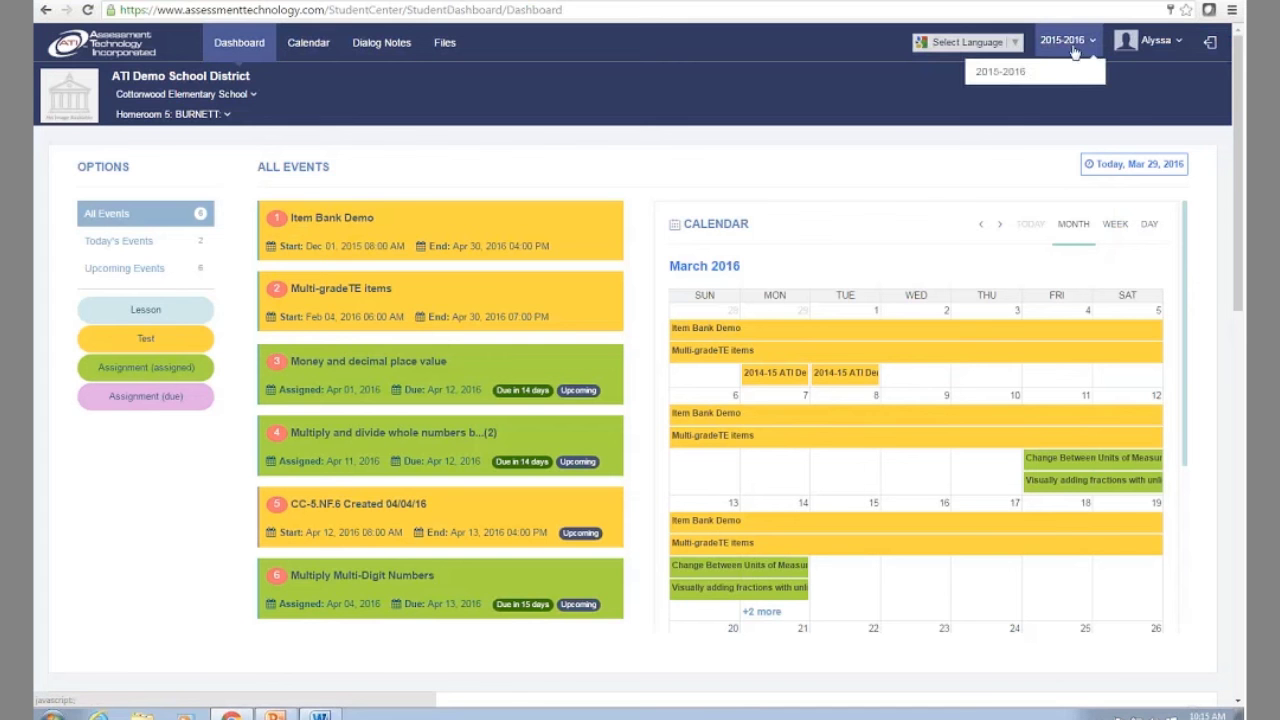
click(1155, 42)
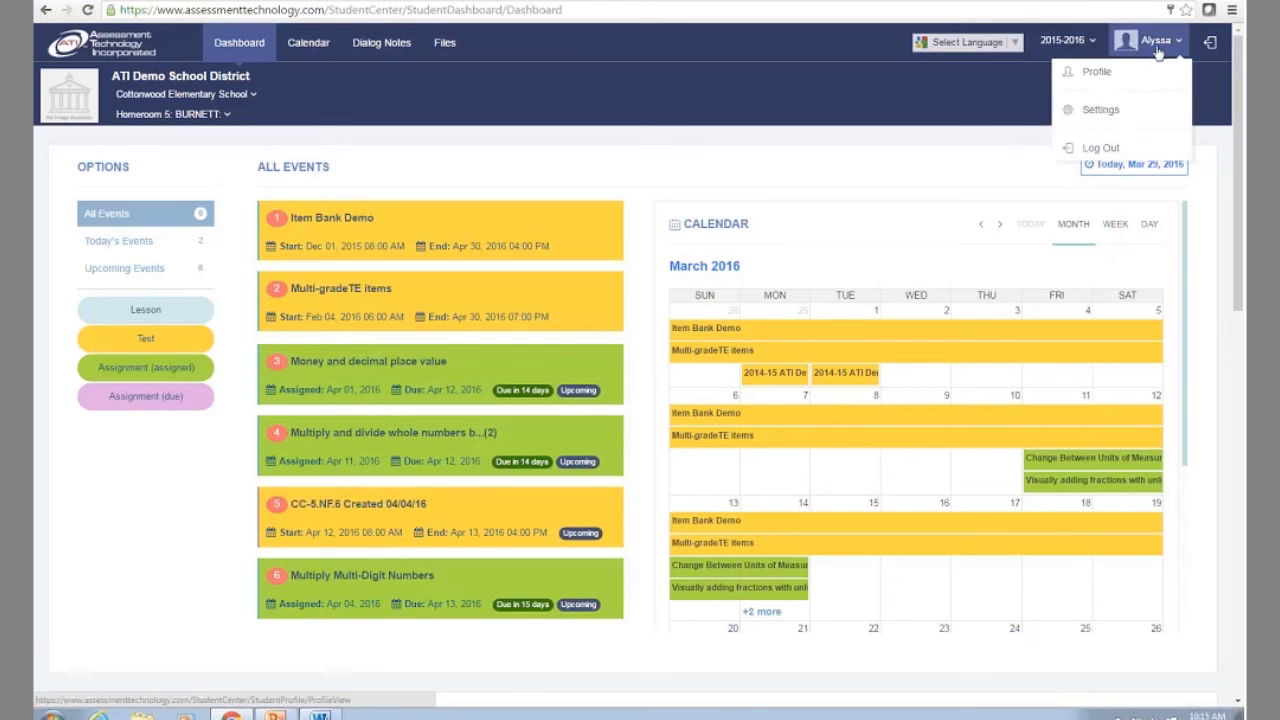
Open the Multi-gradeTE items test and answer question 1 by choosing Line 5 and shading the half-plane below it
click(830, 77)
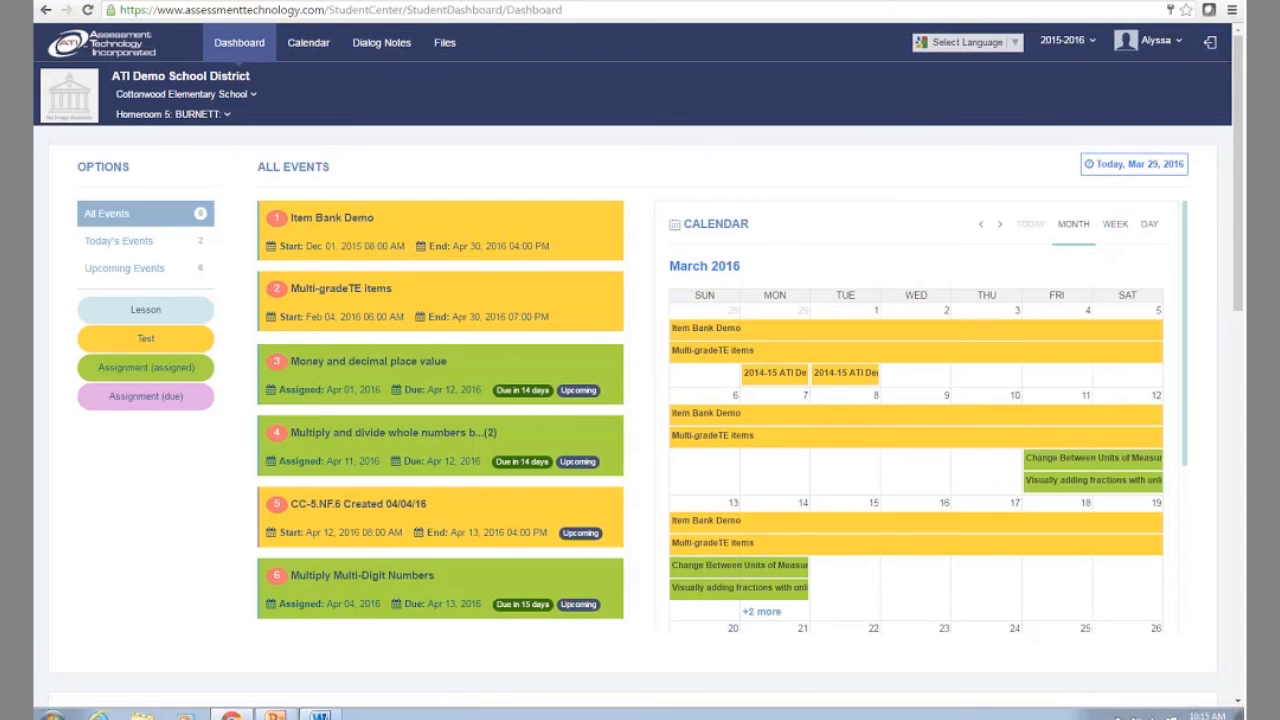
click(331, 290)
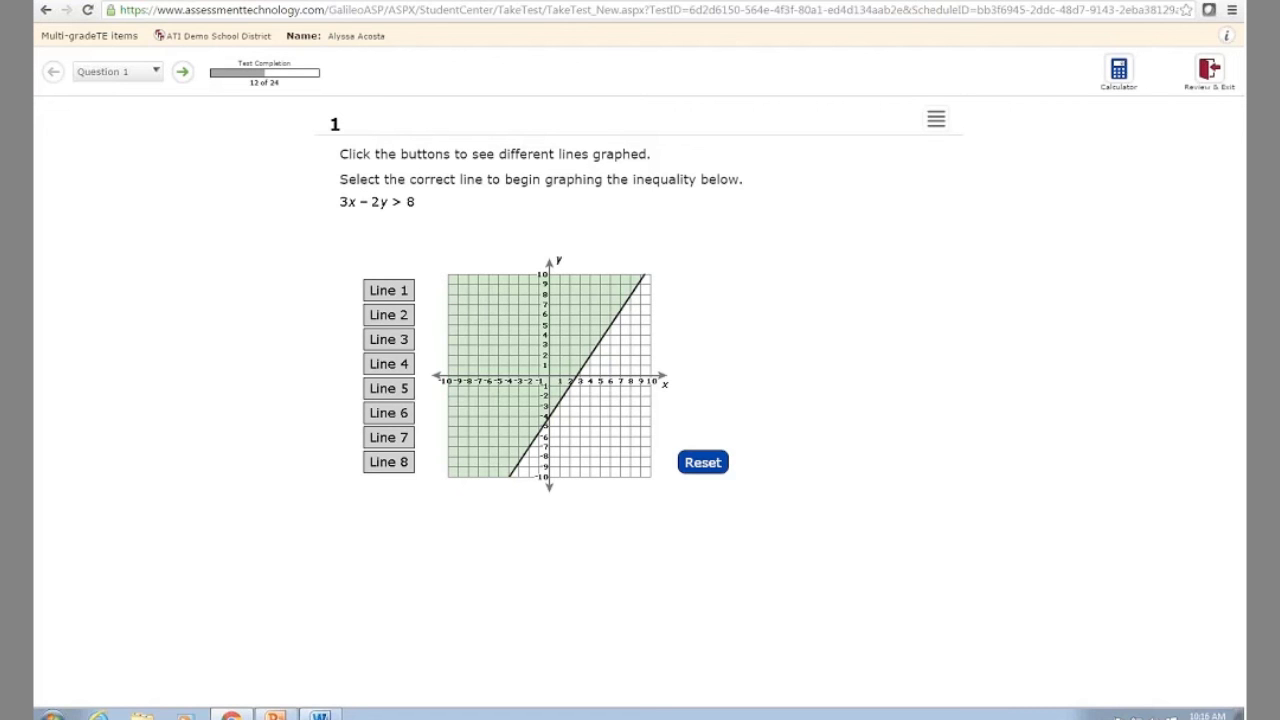
click(403, 315)
click(392, 340)
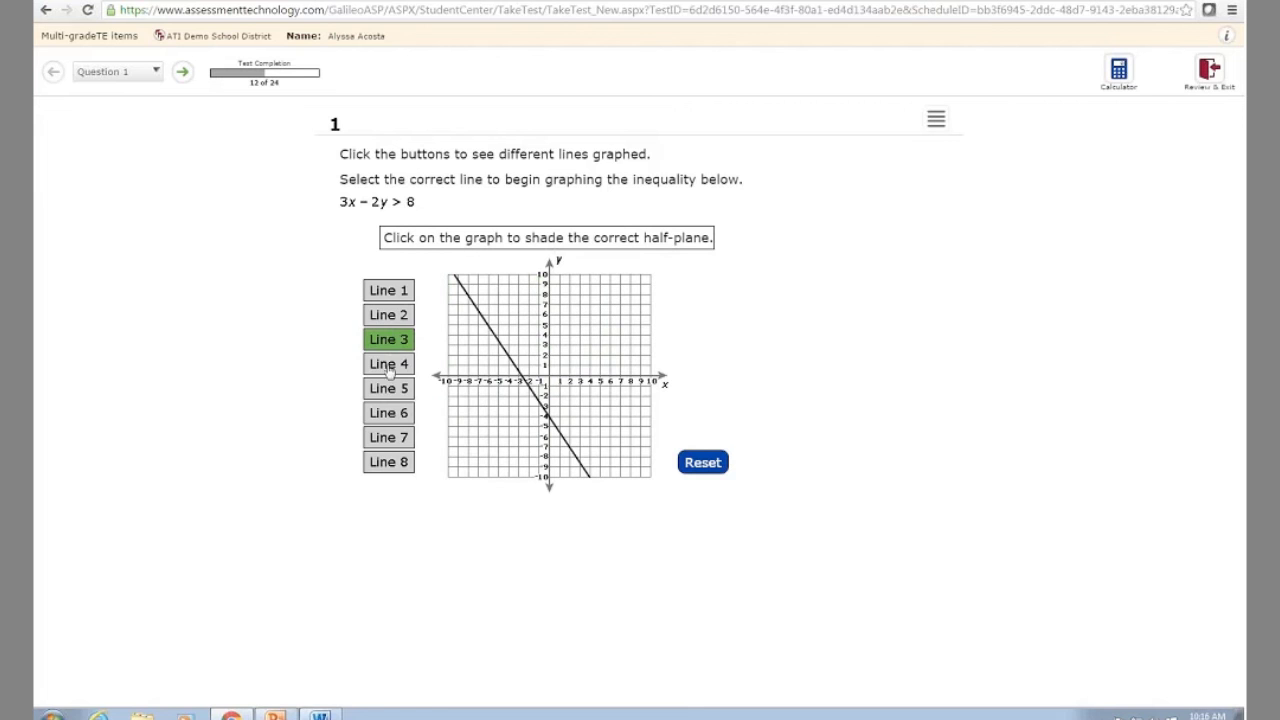
click(390, 366)
click(389, 392)
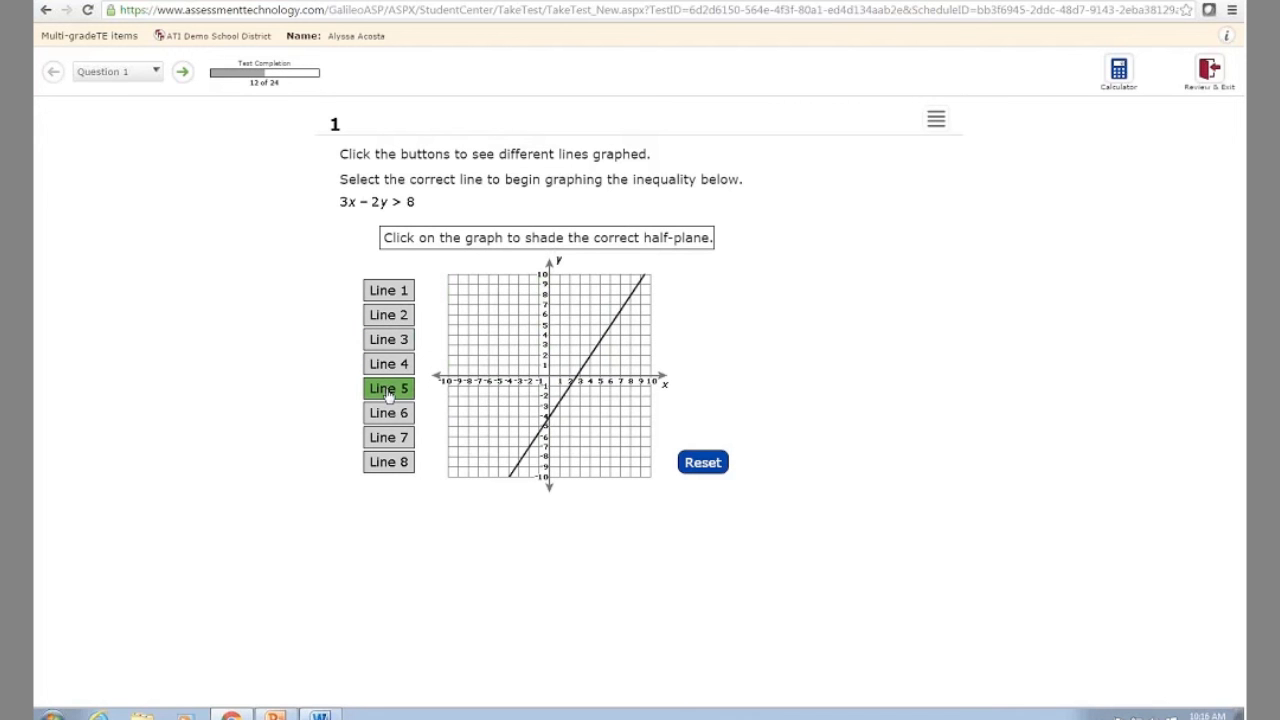
click(506, 358)
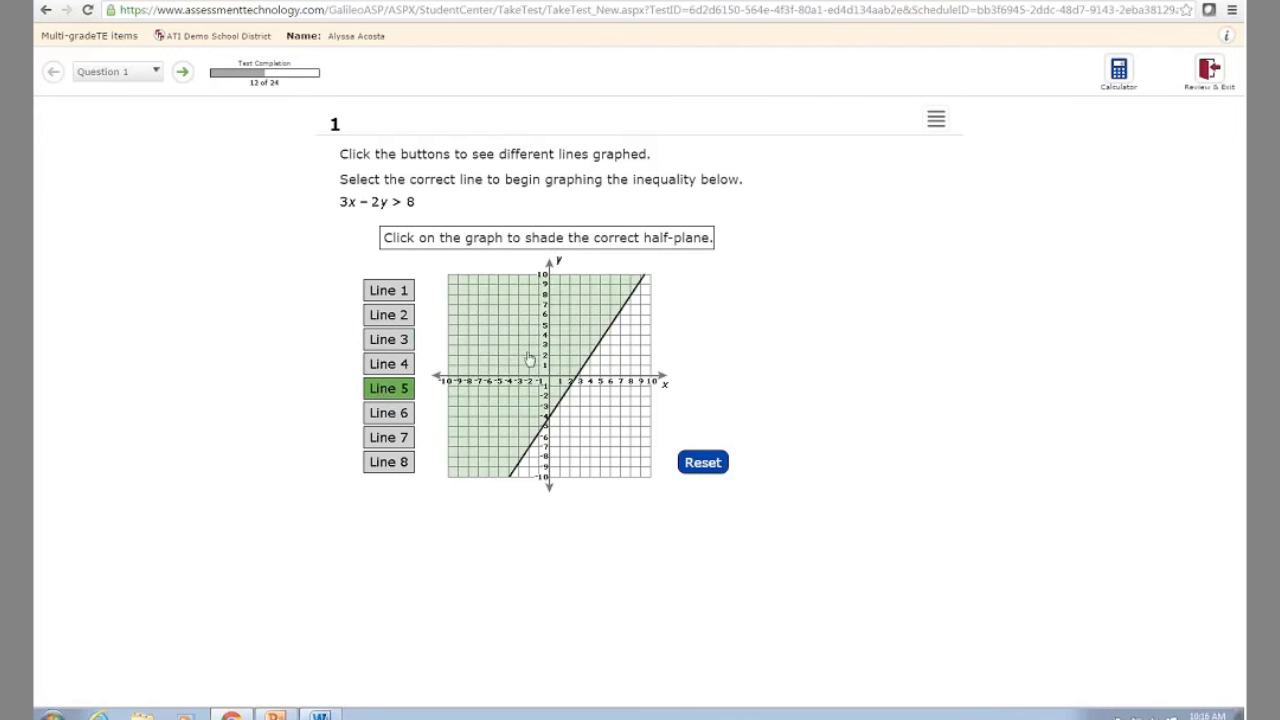
click(613, 451)
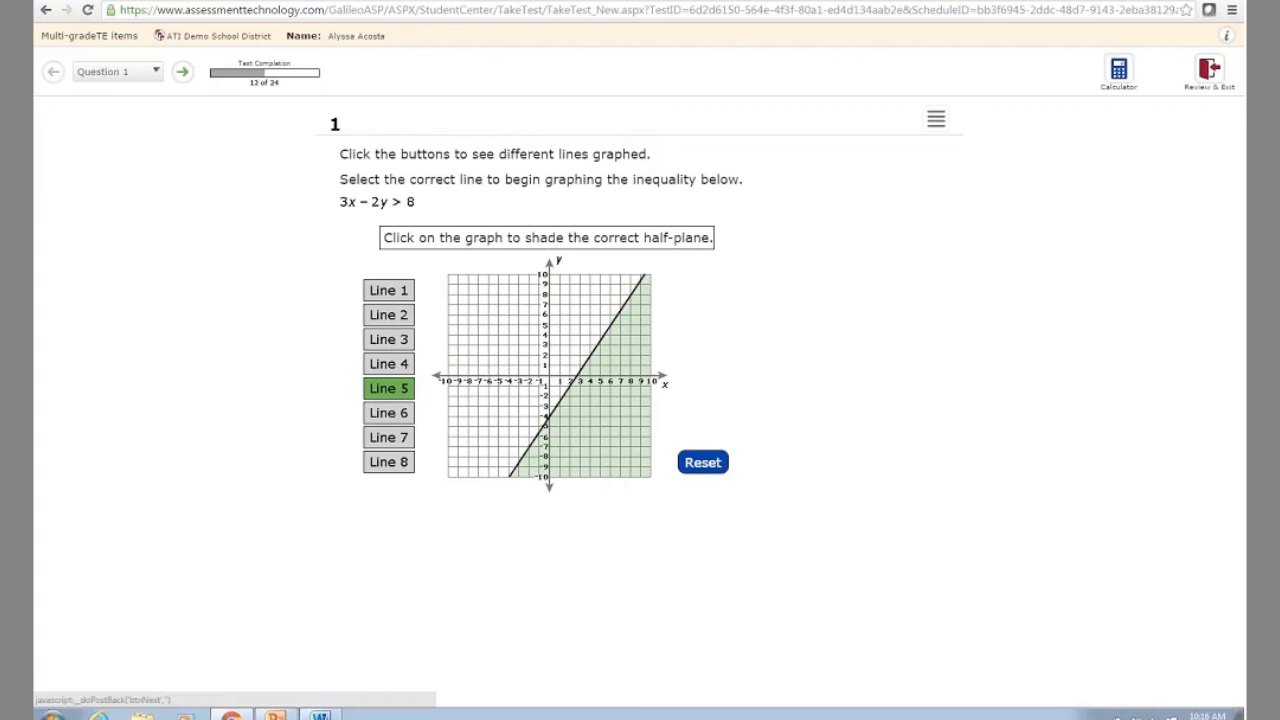
Go to question 2, view the on-screen scientific calculator, and close it
click(184, 73)
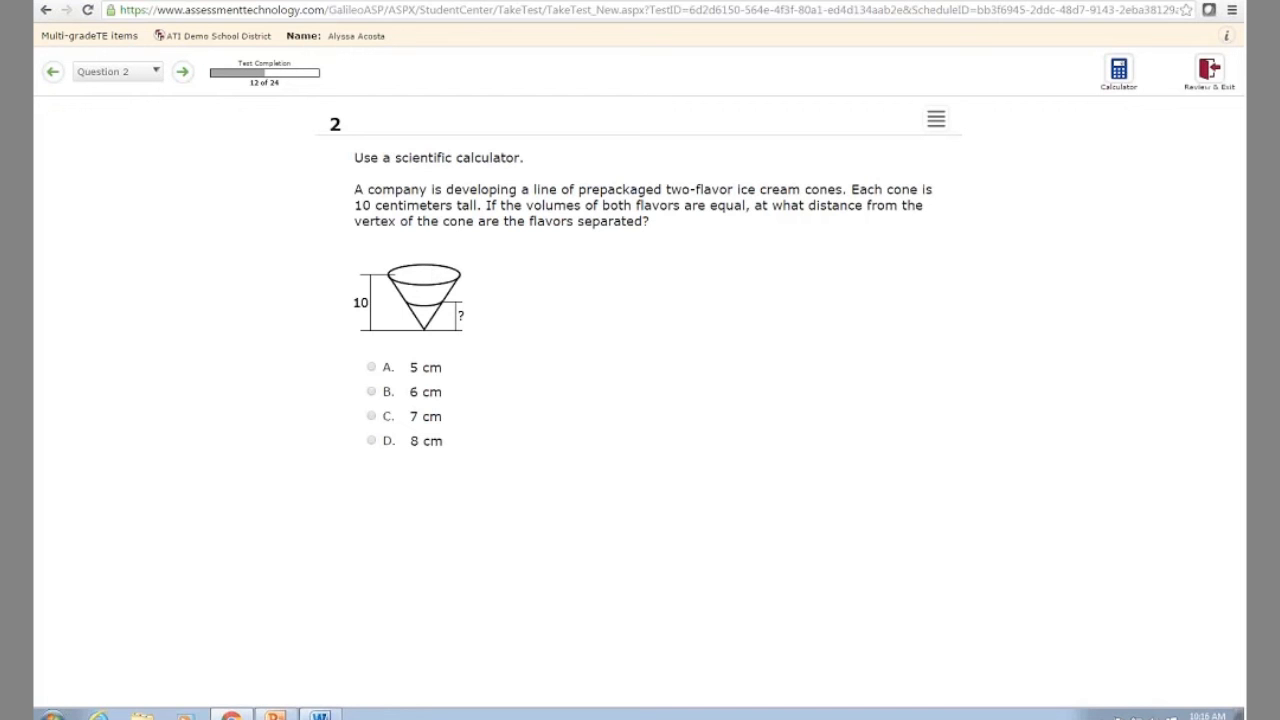
click(1120, 72)
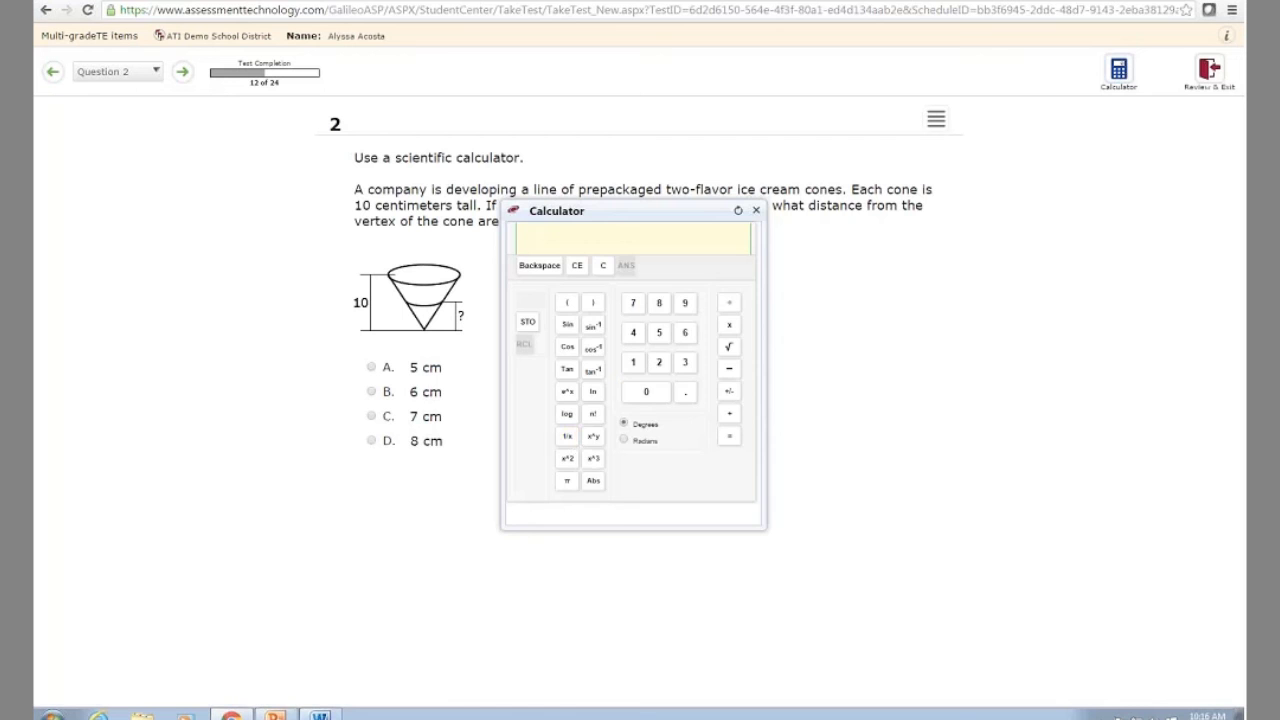
click(757, 211)
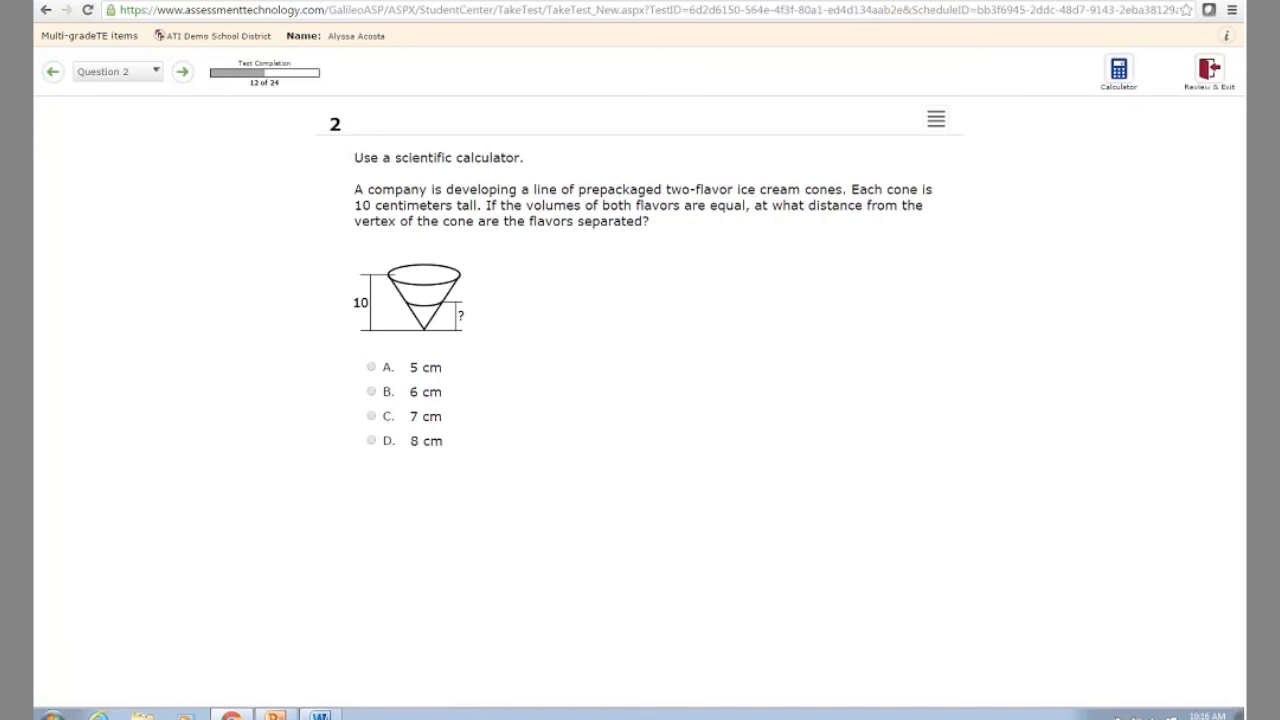
Try the Strikethrough tool on answer choices A (5 cm) and B (6 cm) of question 2
click(937, 120)
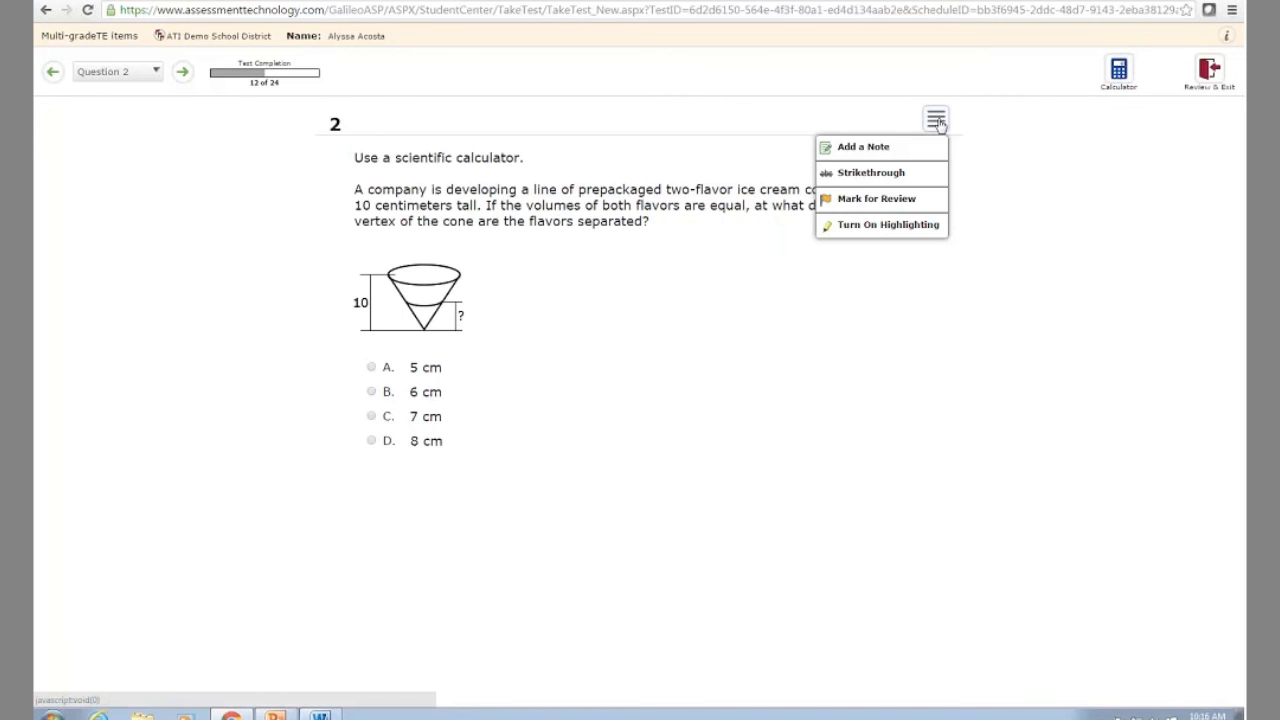
click(887, 175)
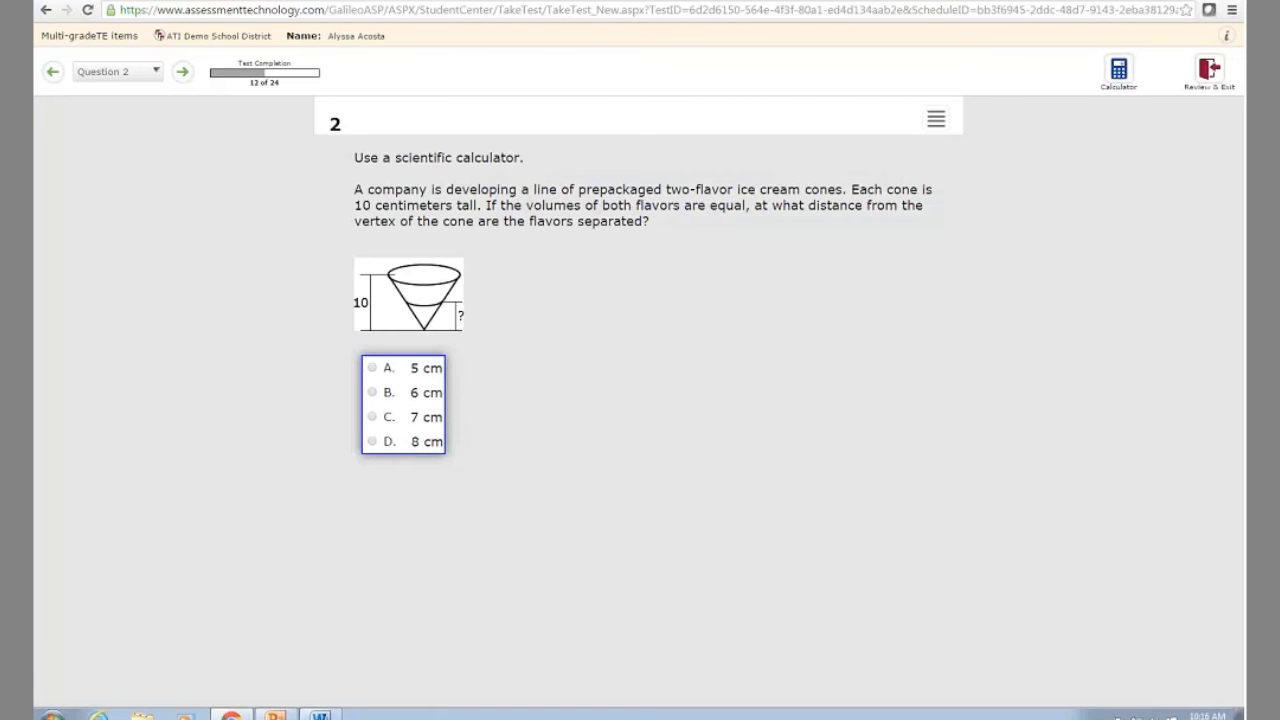
click(400, 370)
click(397, 396)
Mark question 2 for review and look over its other item tools
click(938, 128)
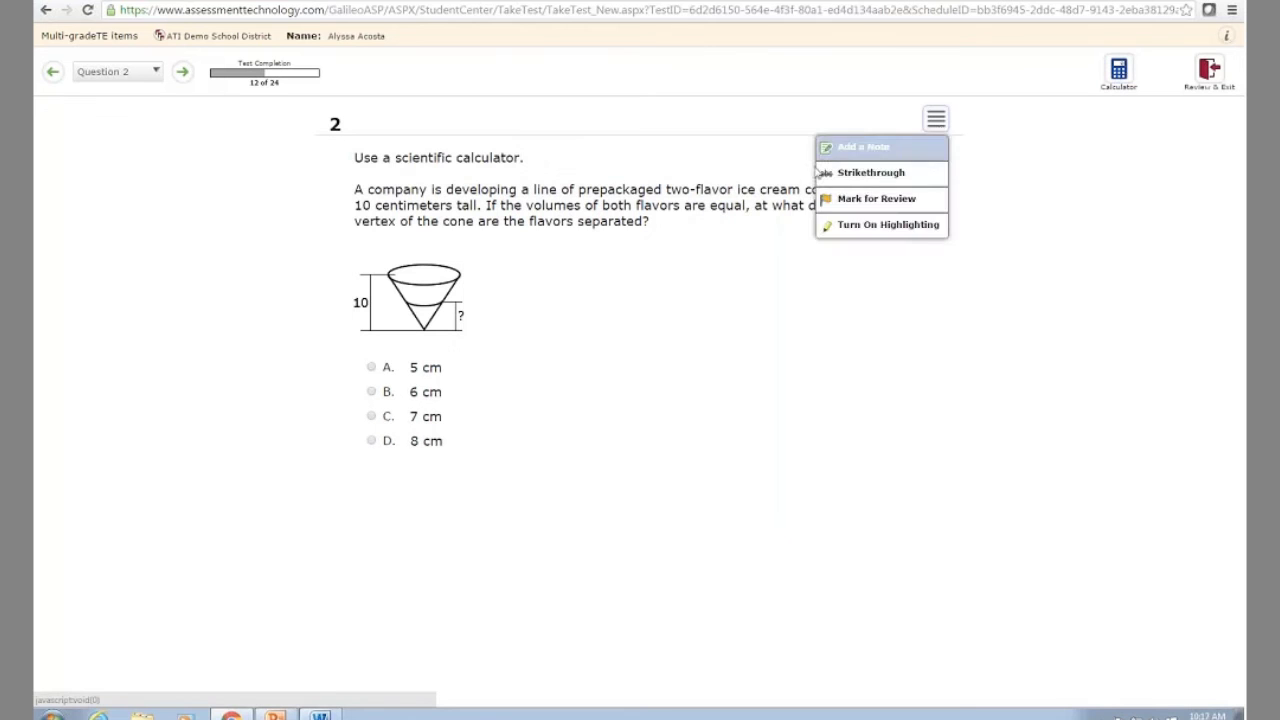
click(936, 119)
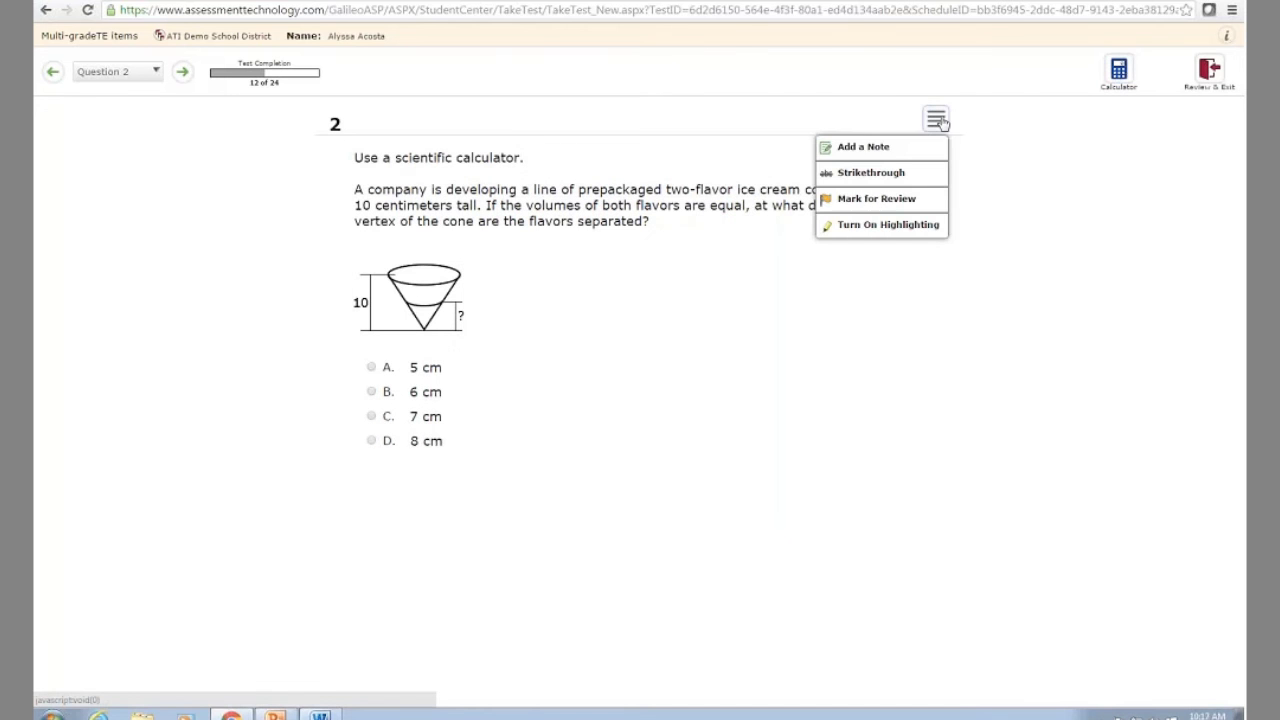
click(869, 212)
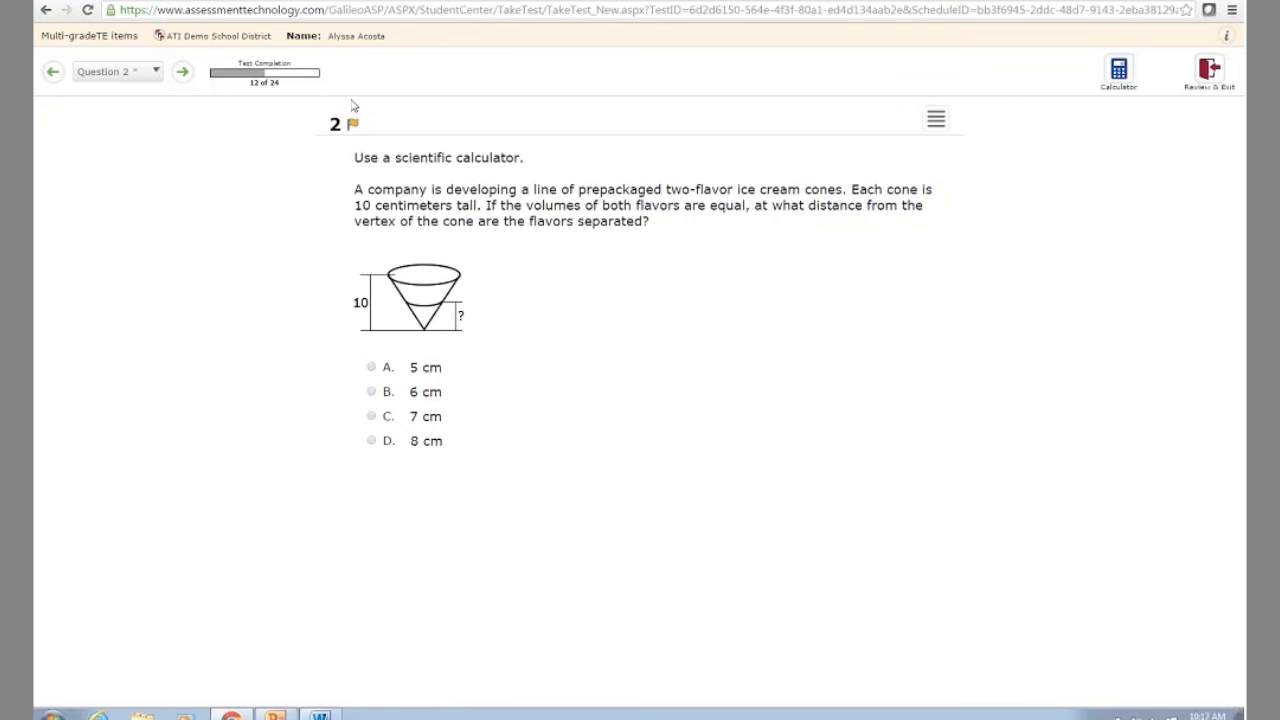
click(936, 120)
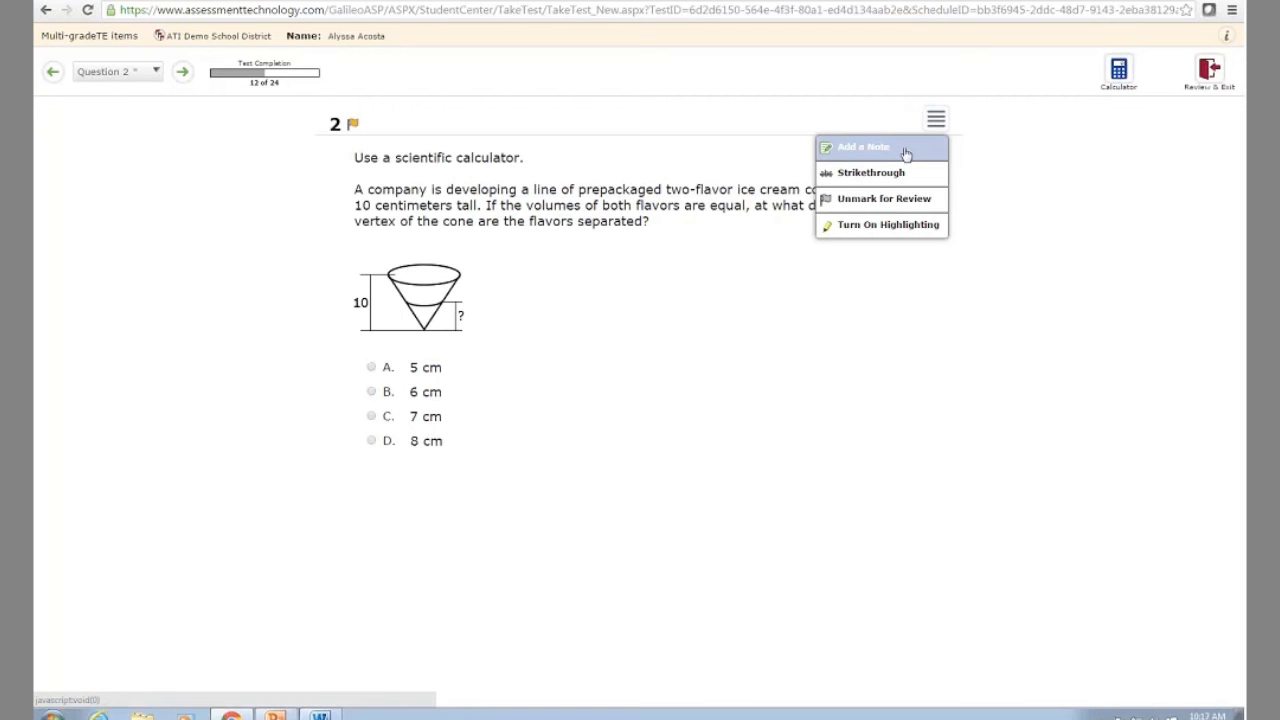
click(707, 157)
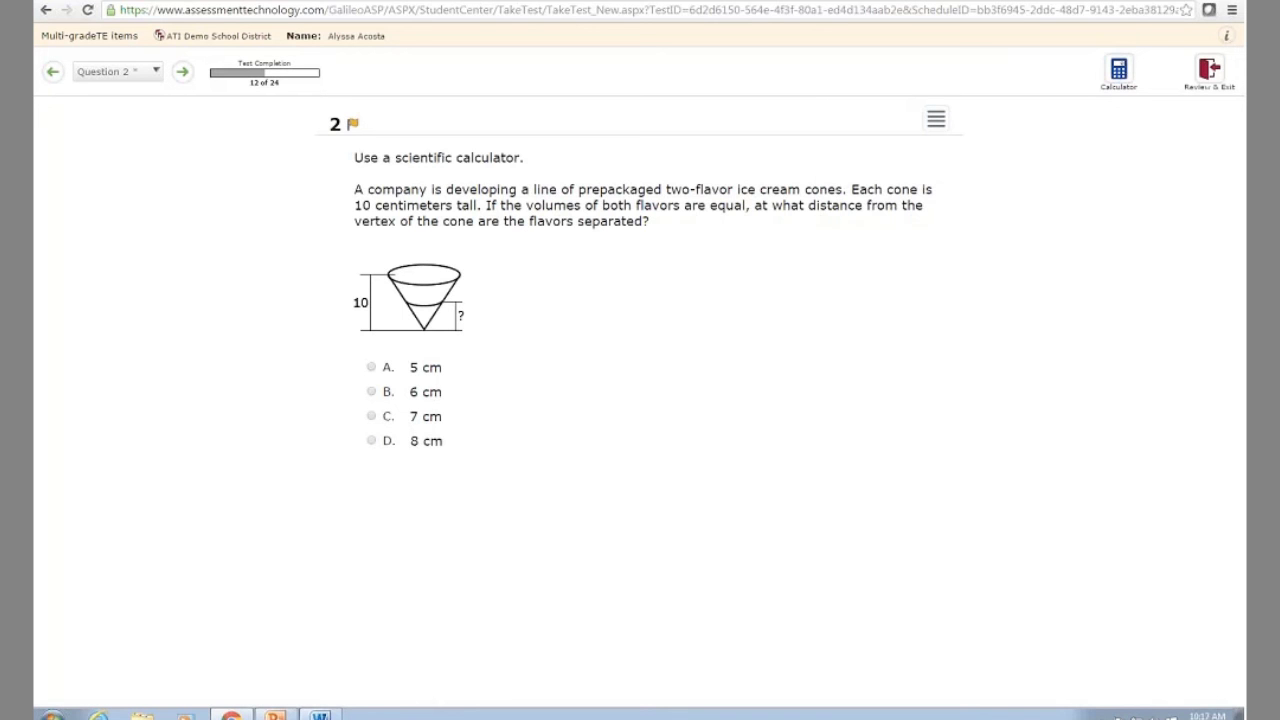
Go to question 3 and set the soil height in Planter #2 to 3 feet
click(182, 73)
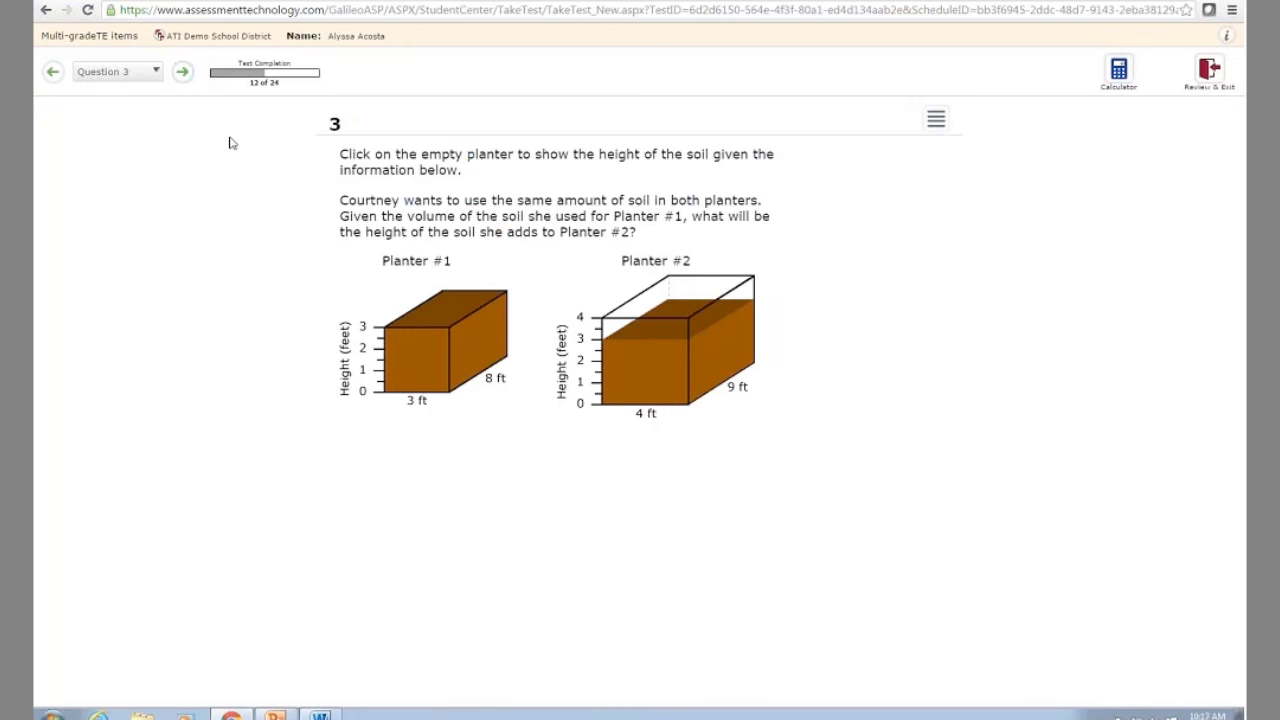
click(649, 377)
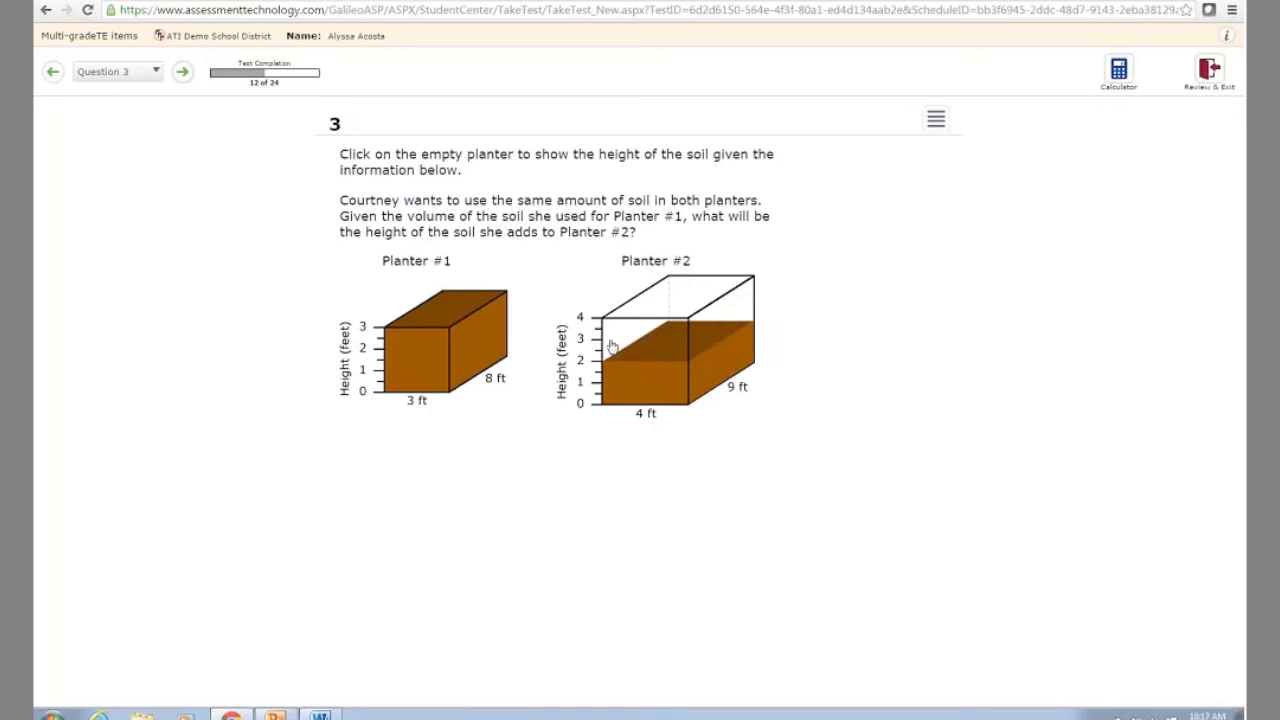
click(612, 346)
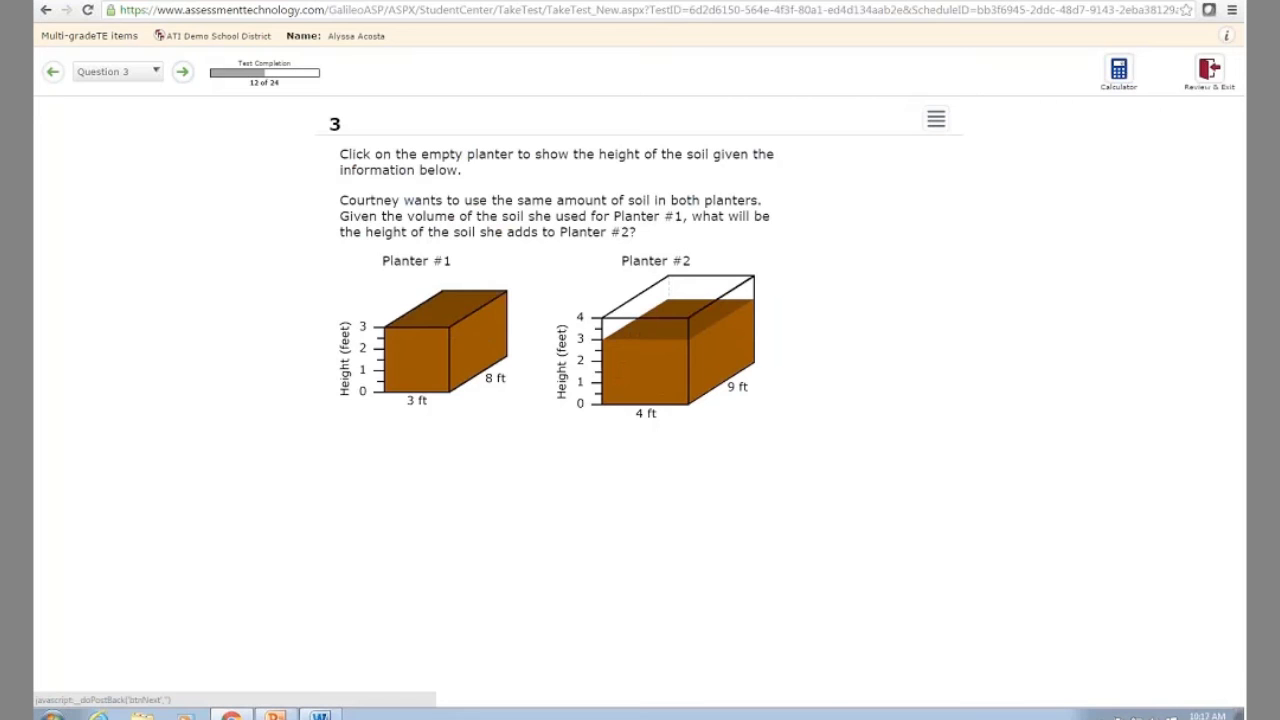
Go to question 4 and plot a point on the coordinate grid, trying several grid positions
click(183, 73)
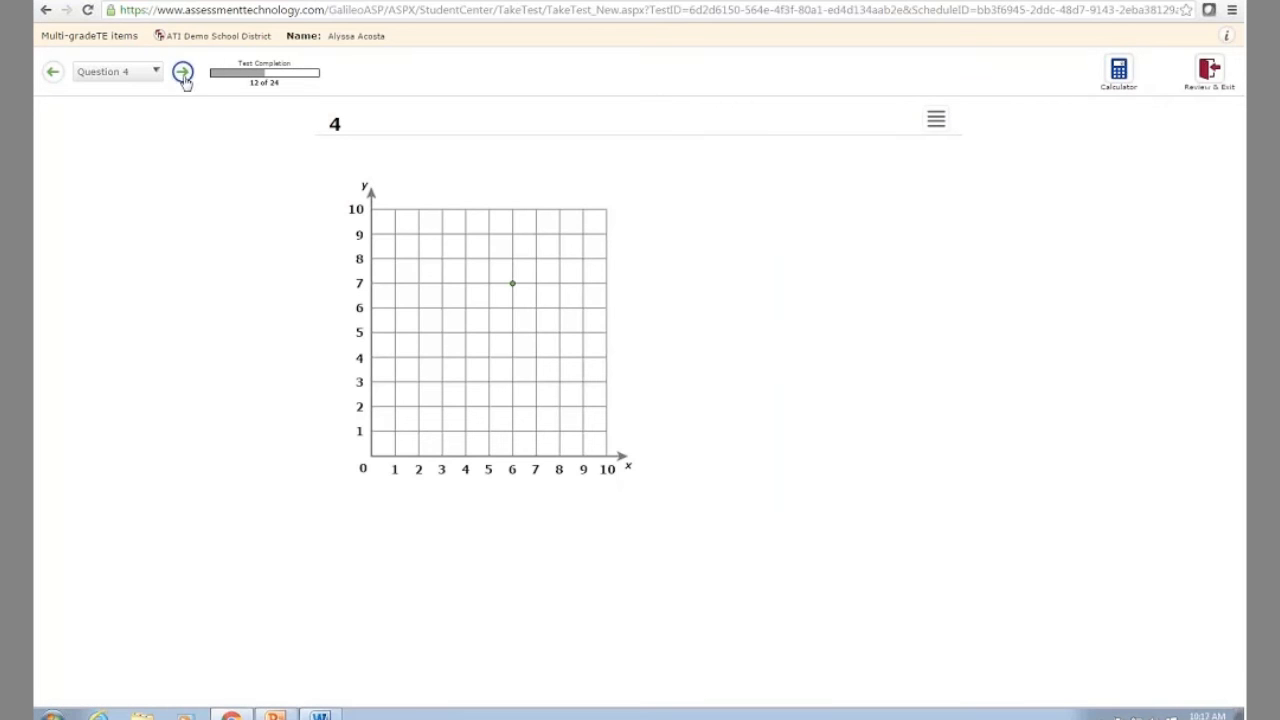
click(419, 236)
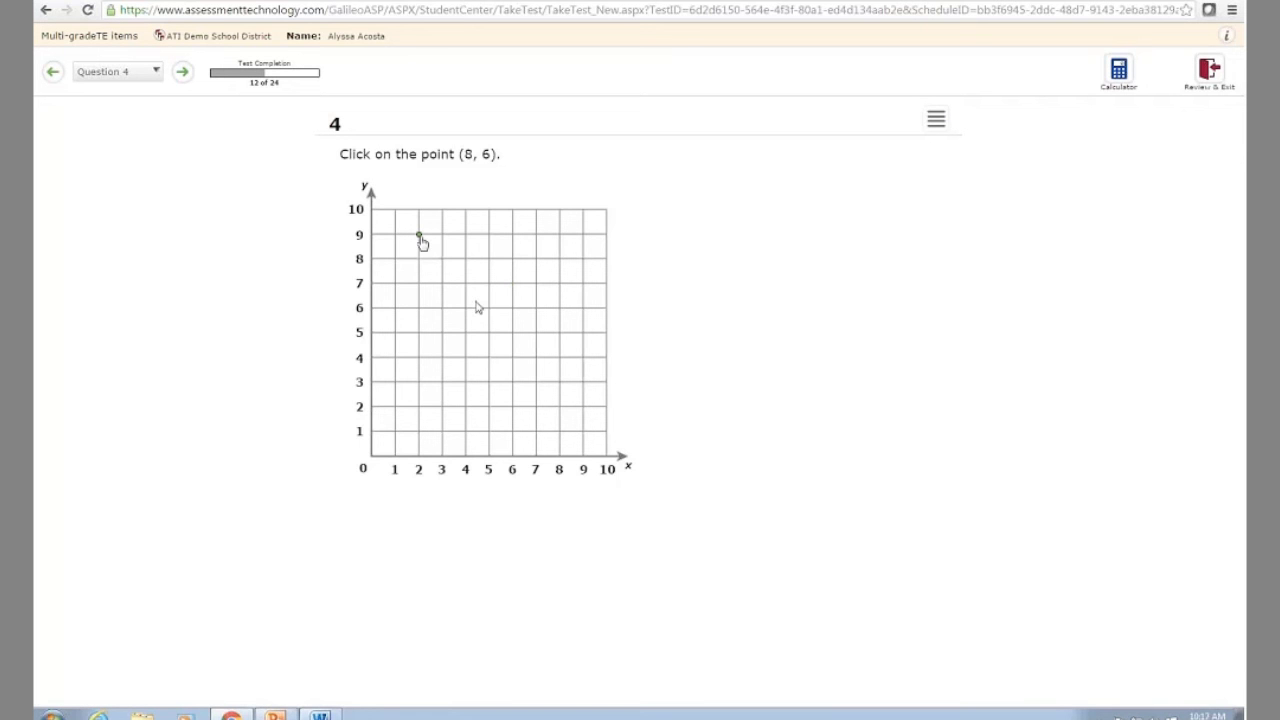
click(489, 308)
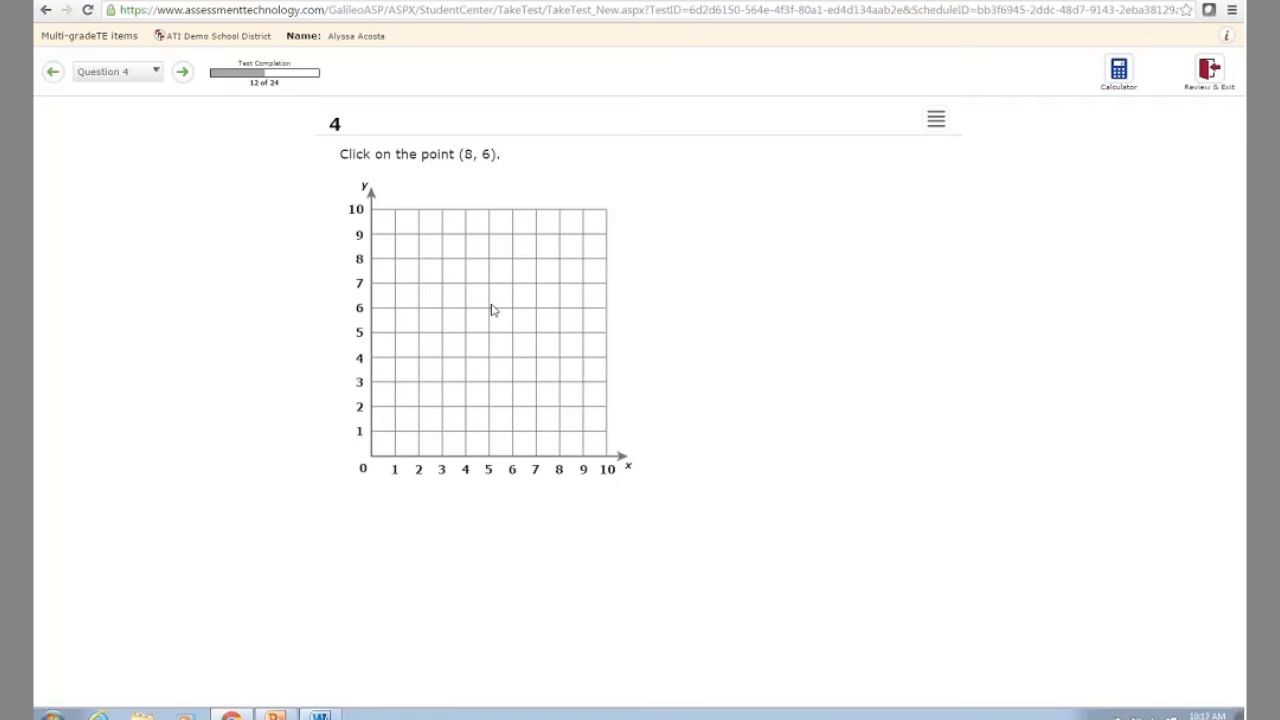
click(560, 358)
Go to question 5 and reorder the expressions so that 3^-5 × 3^6 sits second, below 3^1 × 3^-1
click(183, 73)
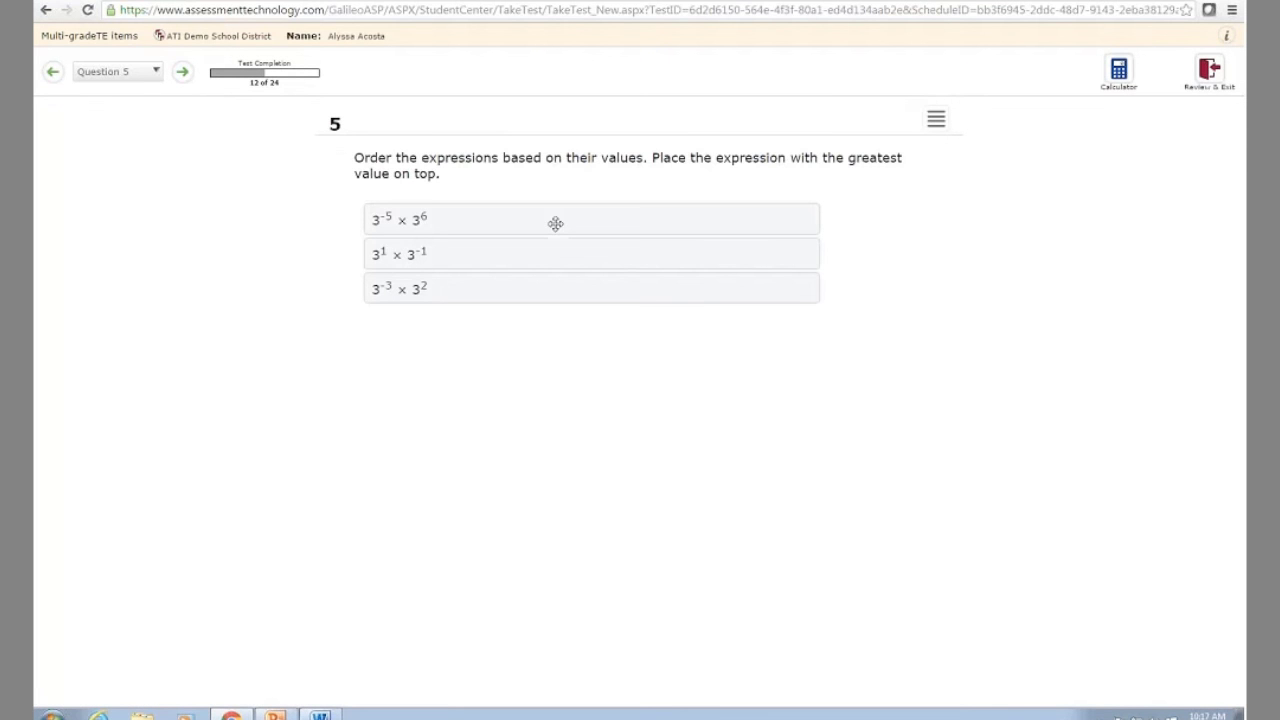
drag(556, 223, 560, 254)
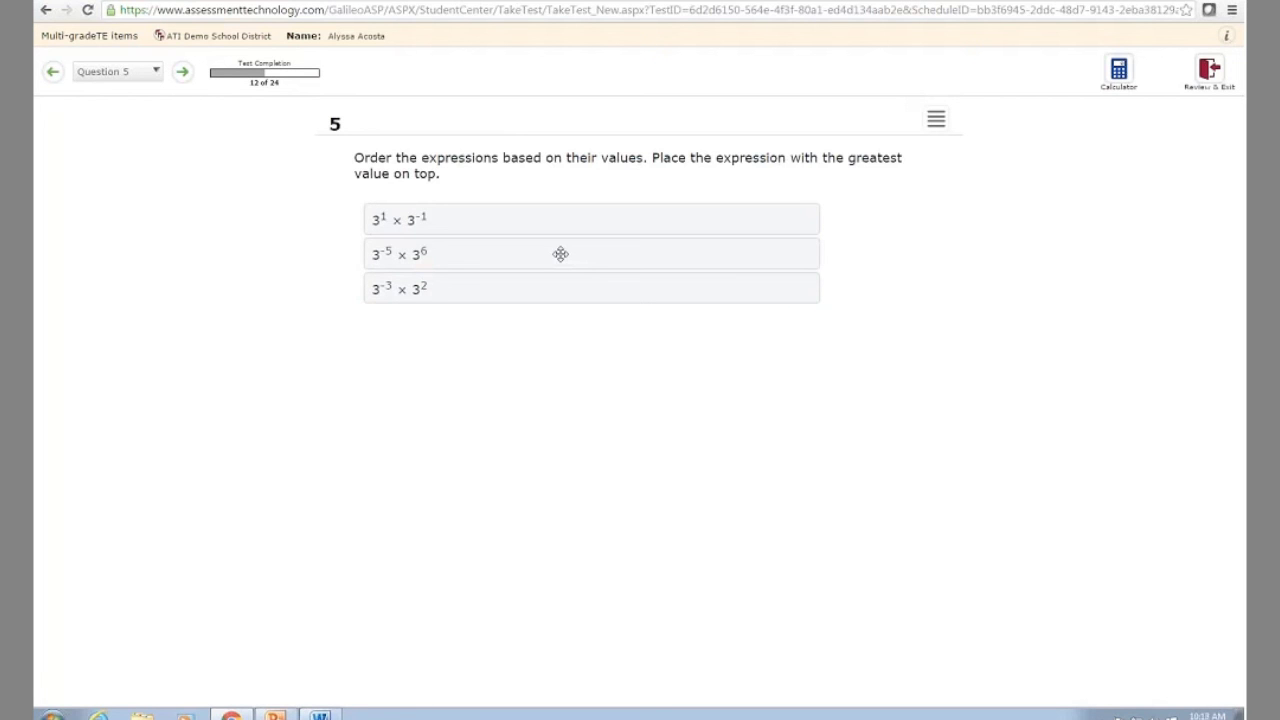
Go to question 6, select the numbers 100 and 8, and clear both selections
click(182, 73)
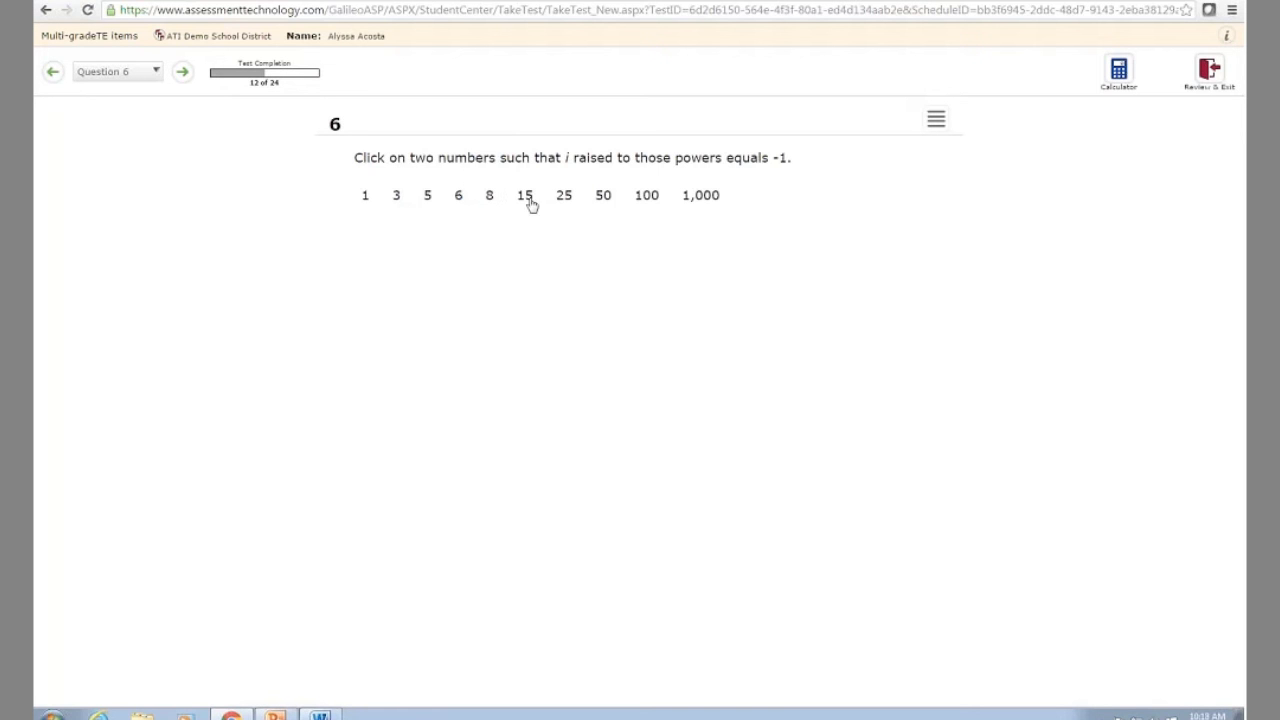
click(648, 197)
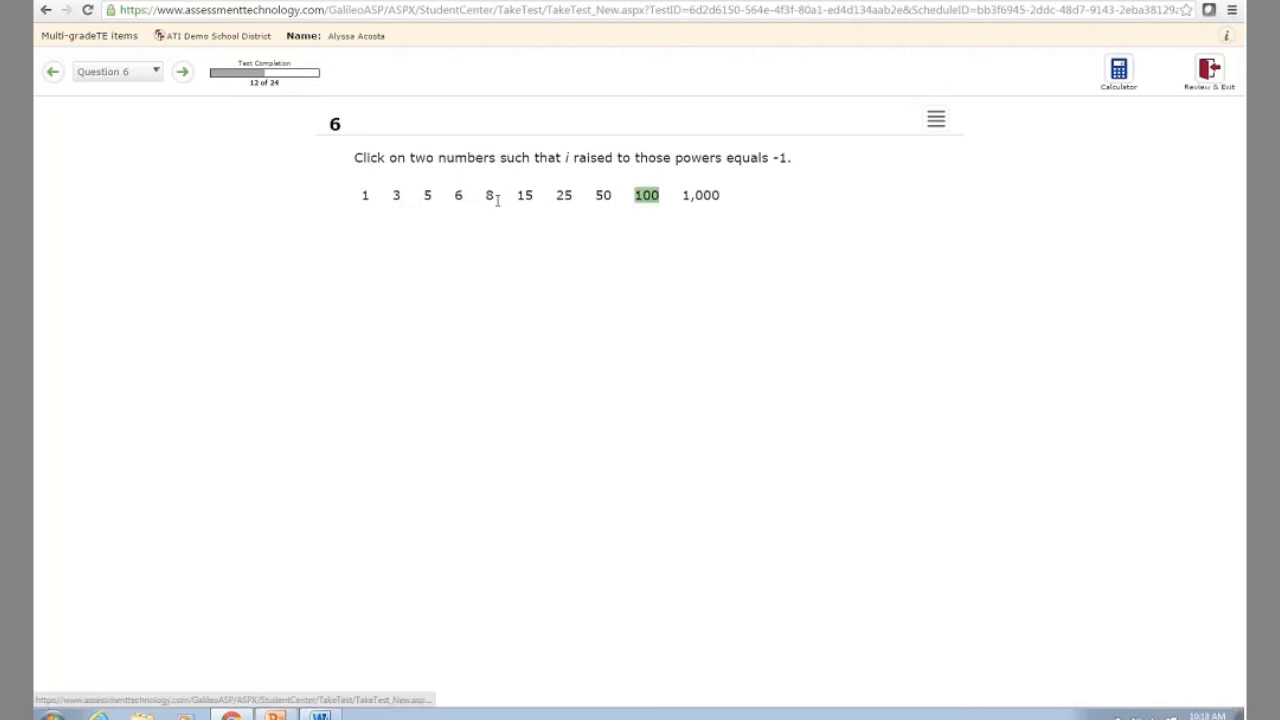
click(491, 196)
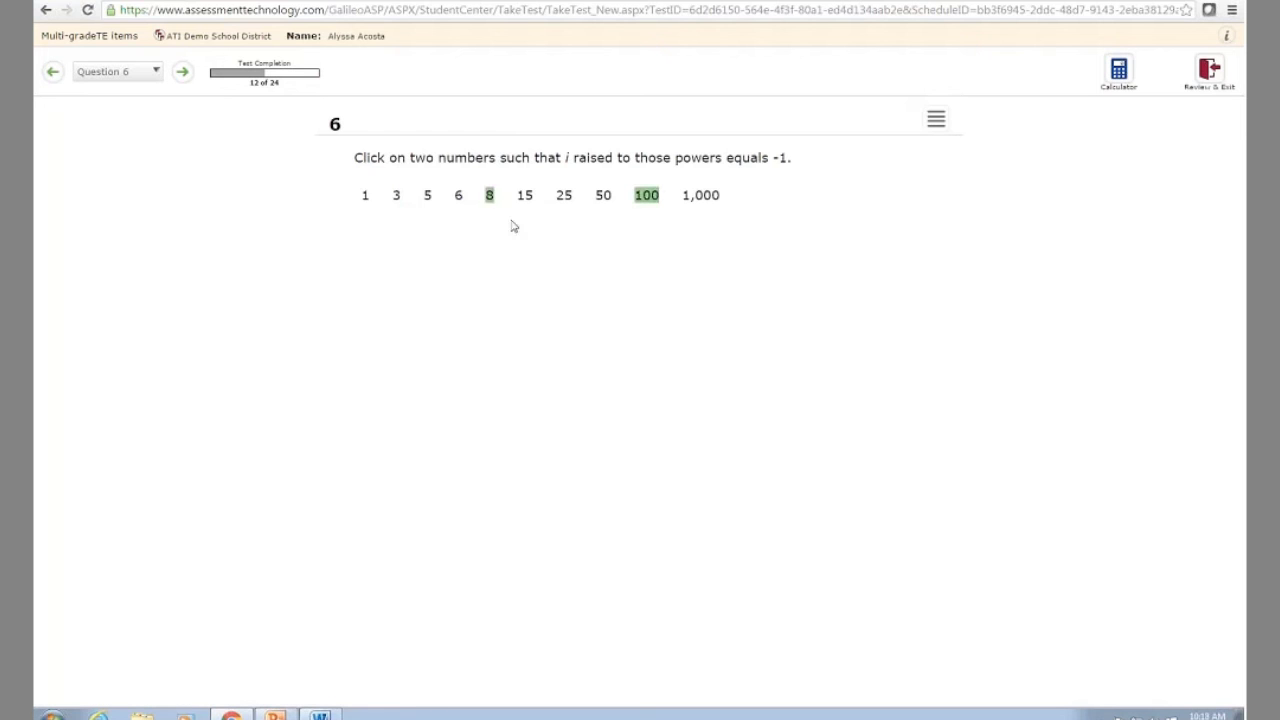
click(490, 197)
click(648, 198)
Go to question 7 and select expressions B, 128x² + 50, and C, 2(8x + 5)(8x - 5), as equivalent
click(182, 75)
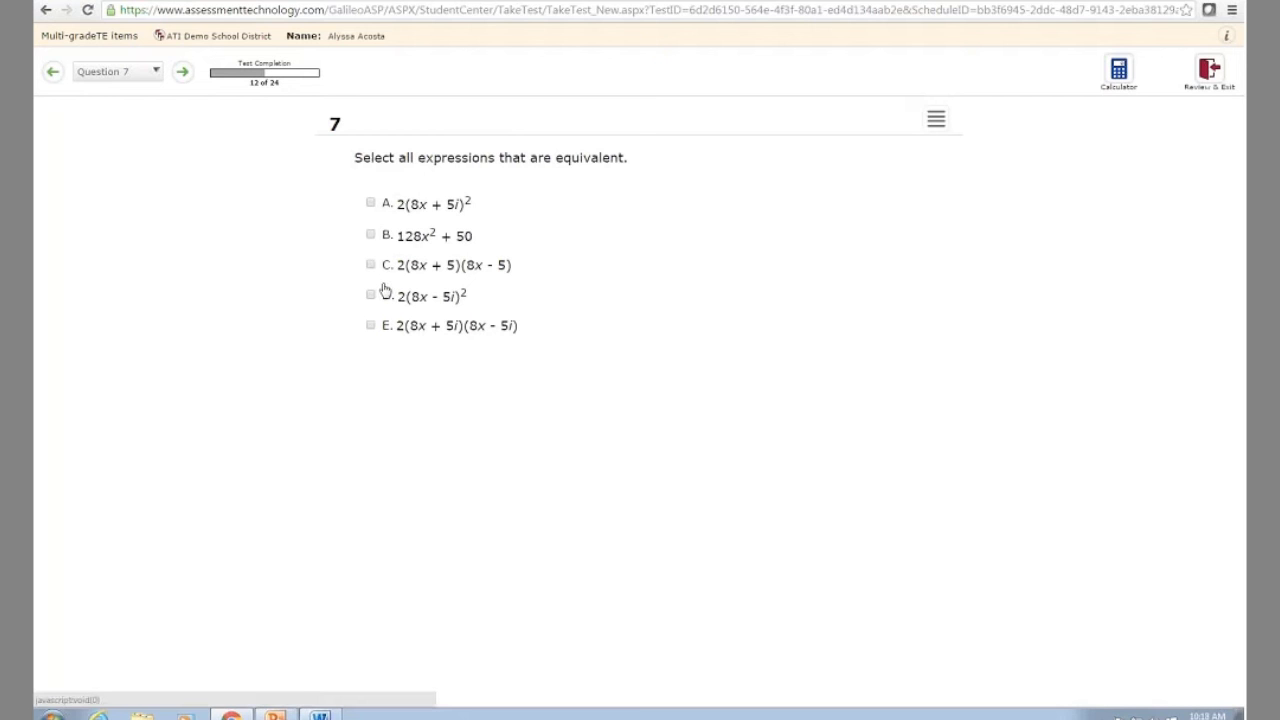
click(372, 236)
click(371, 265)
Pass over question 8 and place the nucleus label at the nucleus box of question 9's plant cell diagram
click(182, 72)
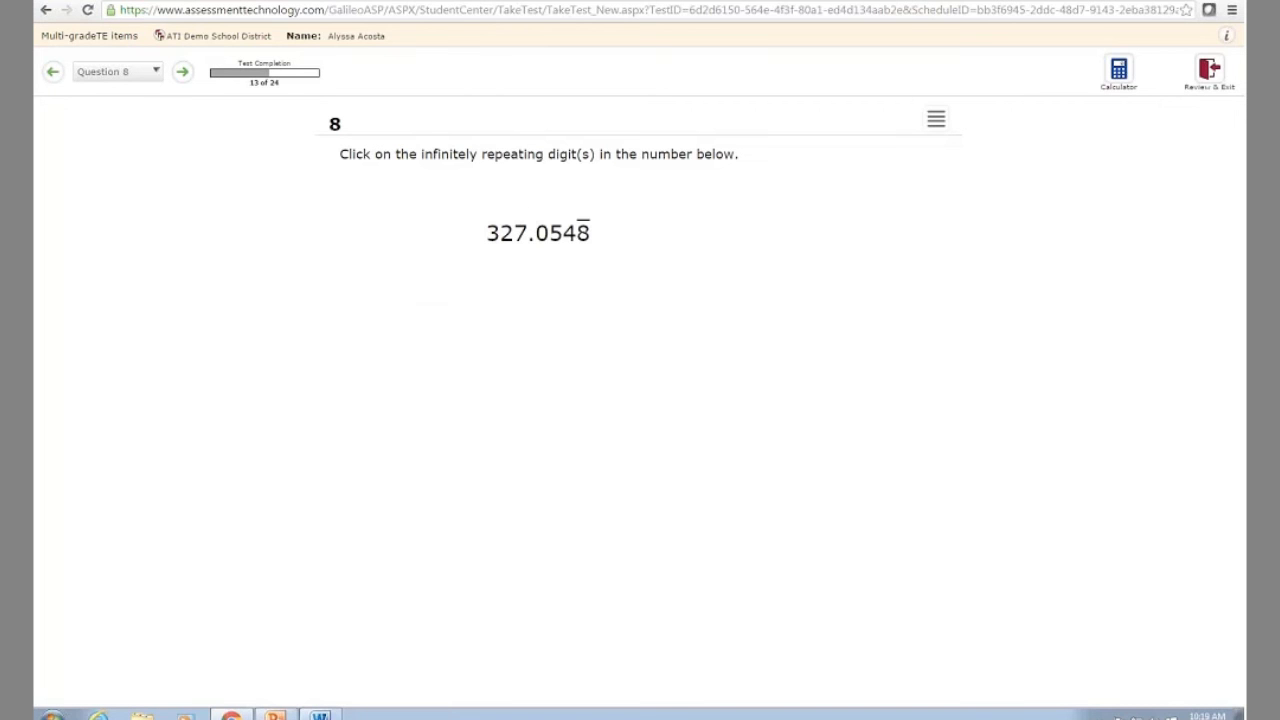
click(182, 72)
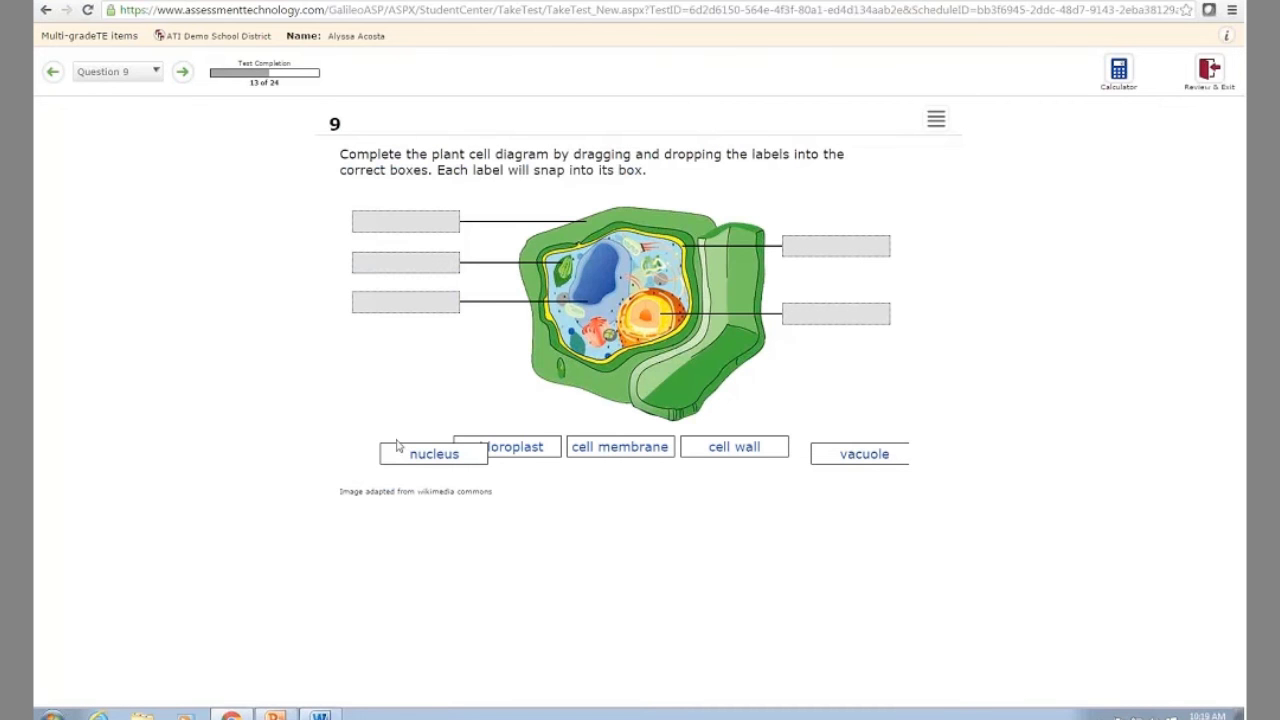
drag(403, 454, 824, 317)
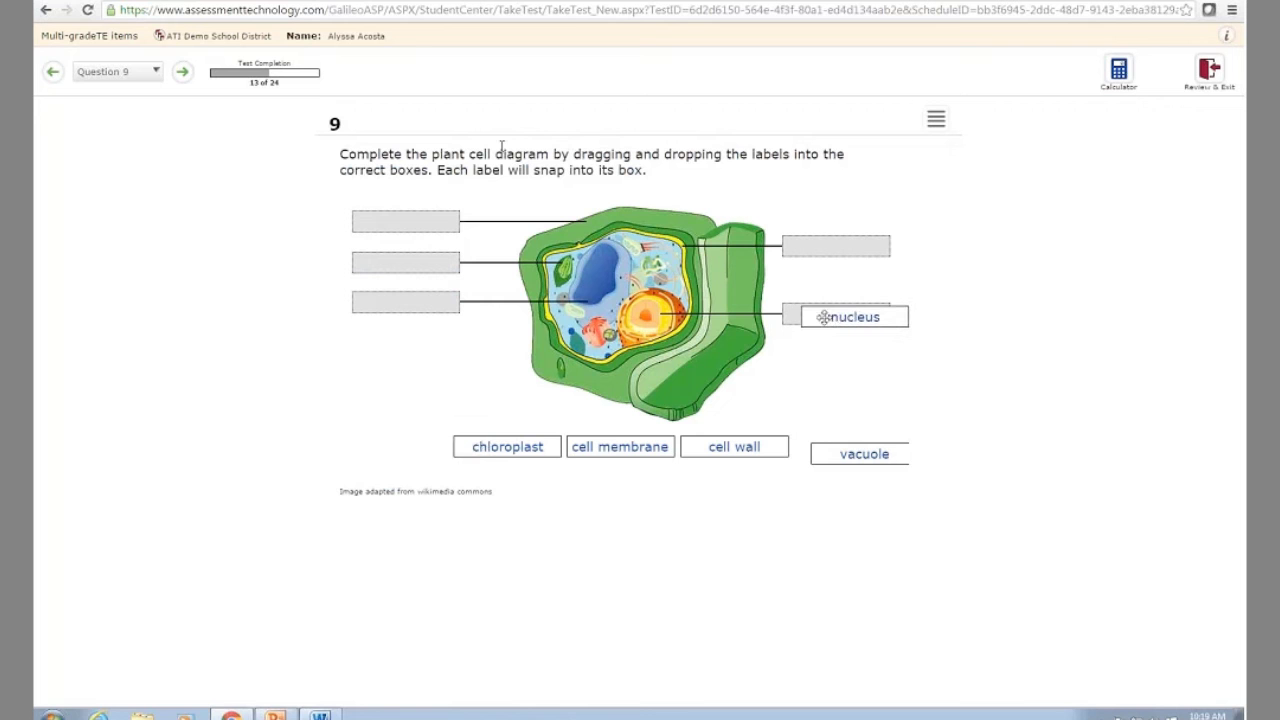
Answer question 10 by placing the moon at the upper orbital position on the sun's side, and advance to question 11
click(182, 73)
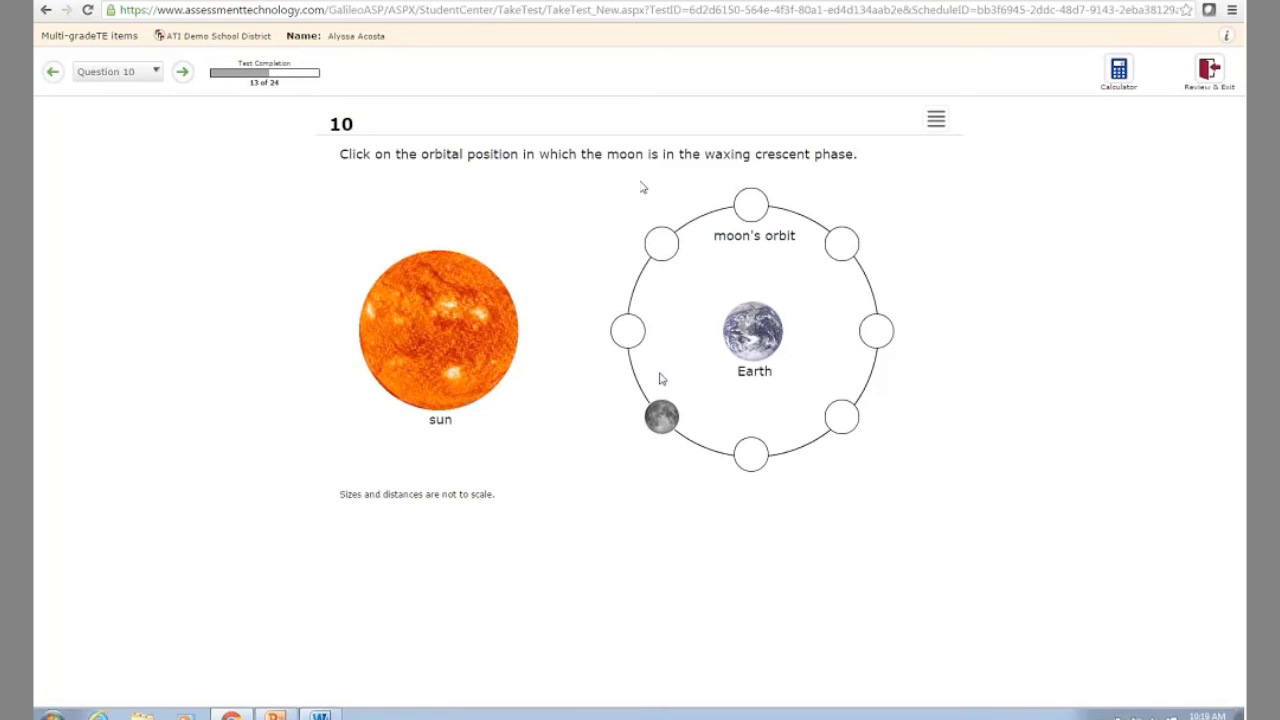
click(620, 328)
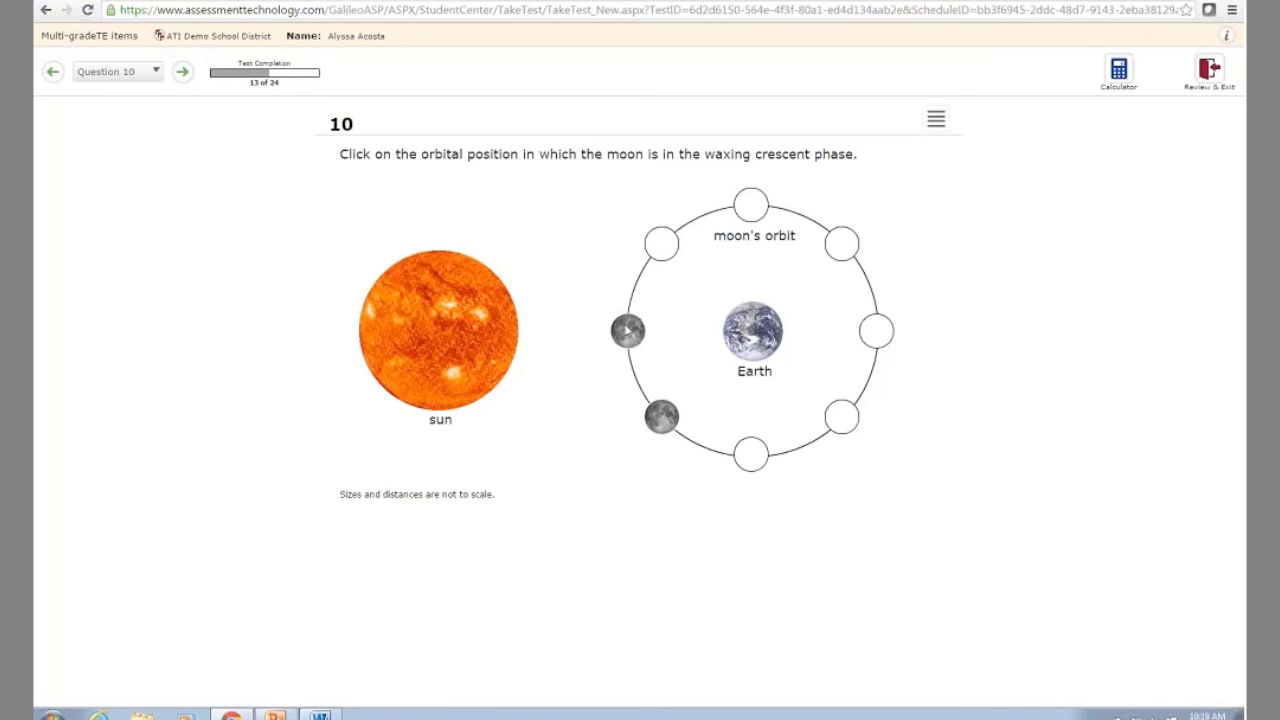
click(661, 245)
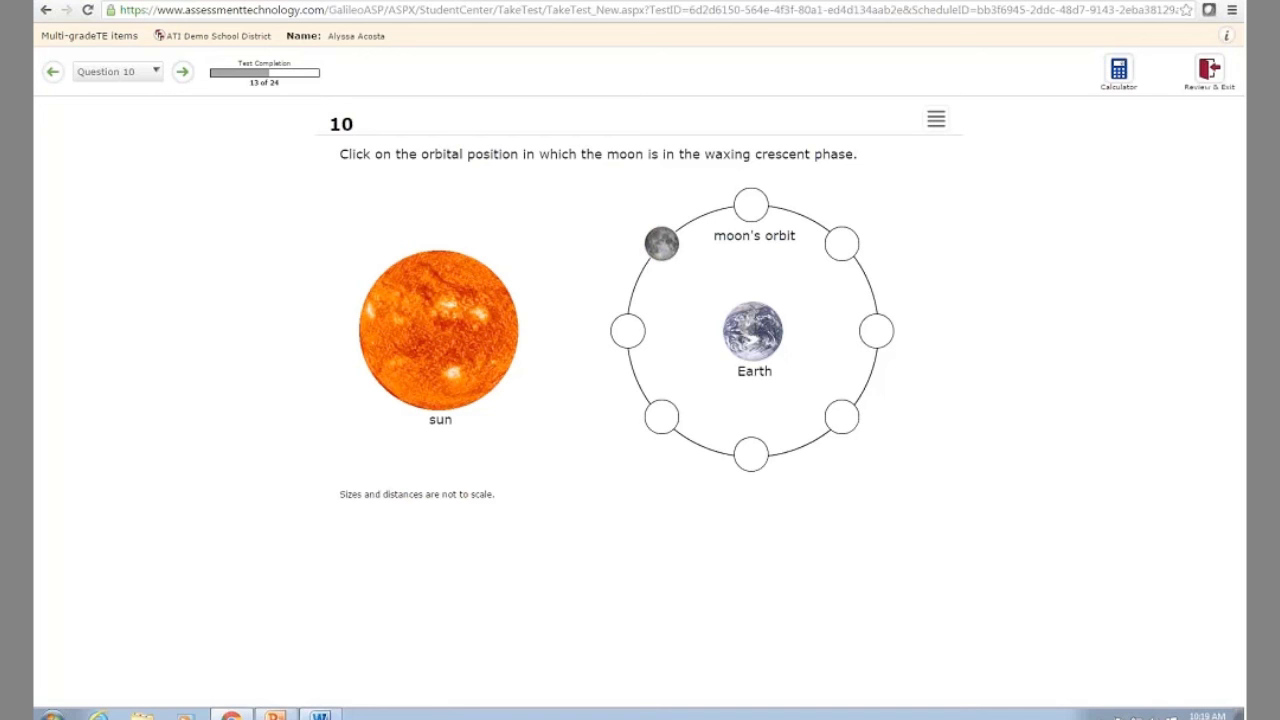
click(184, 72)
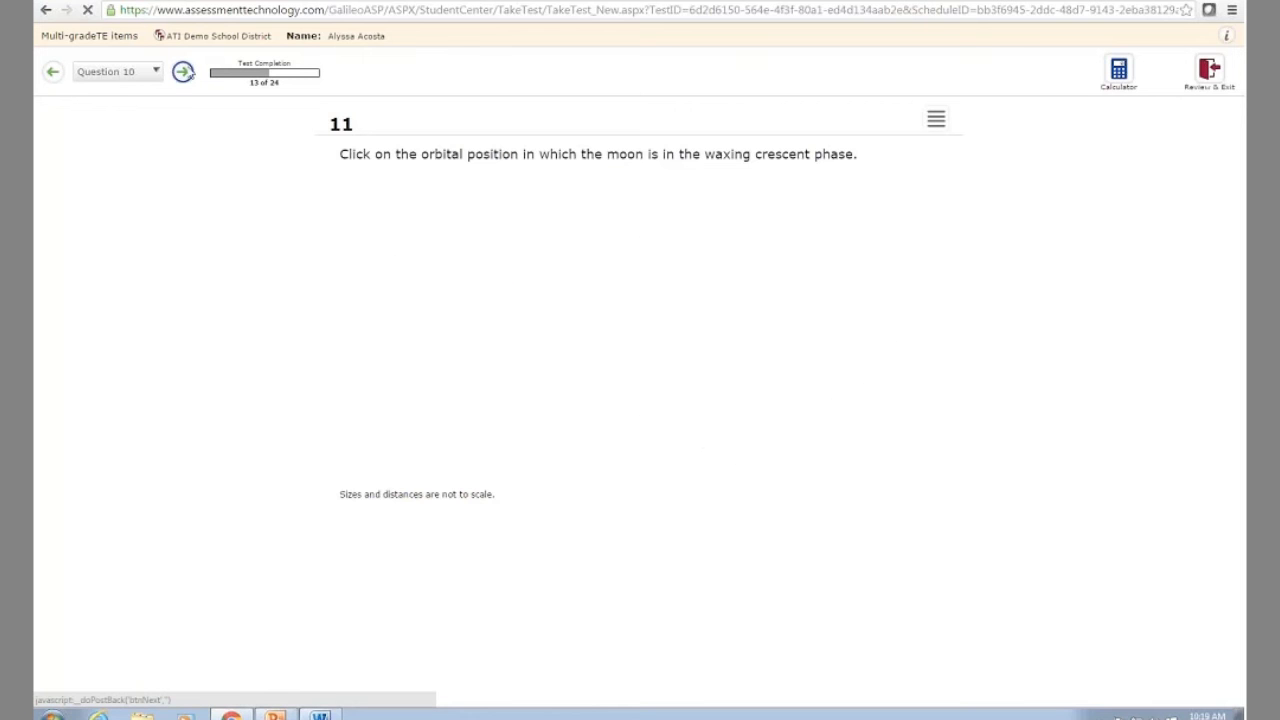
Jump to question 18 to view its two-part item, and continue past question 19 to question 20
click(156, 74)
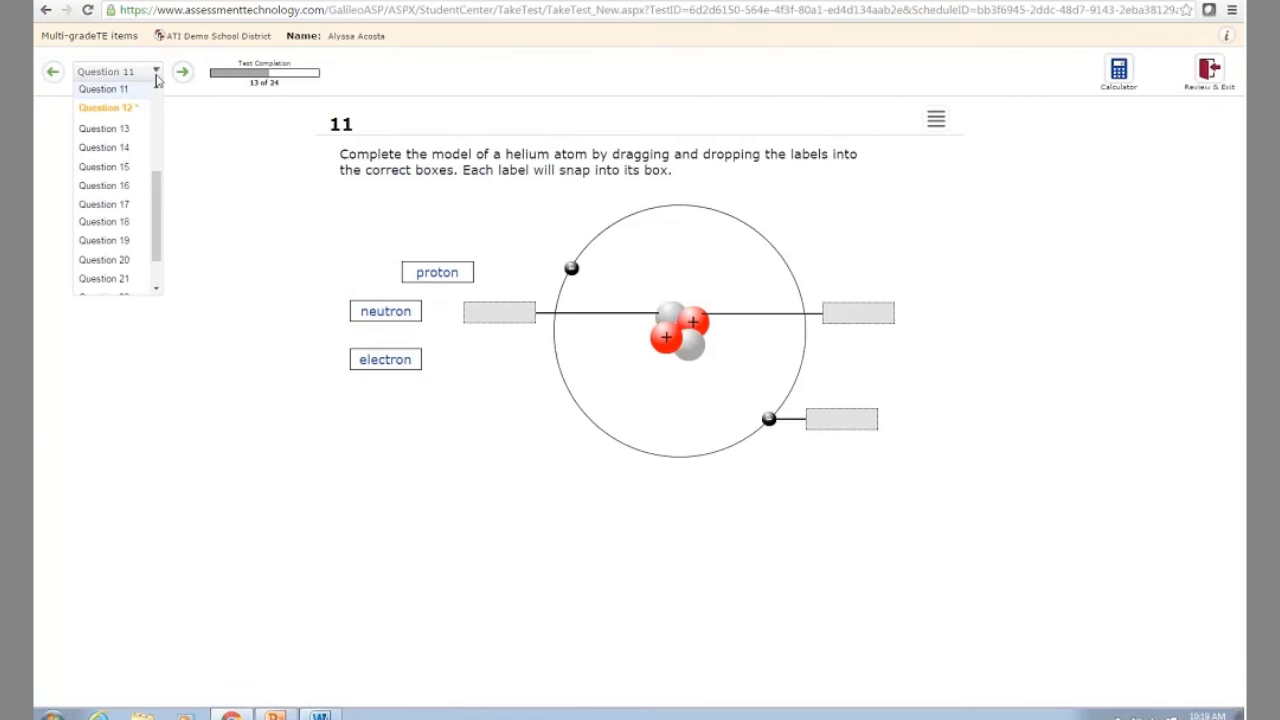
click(136, 222)
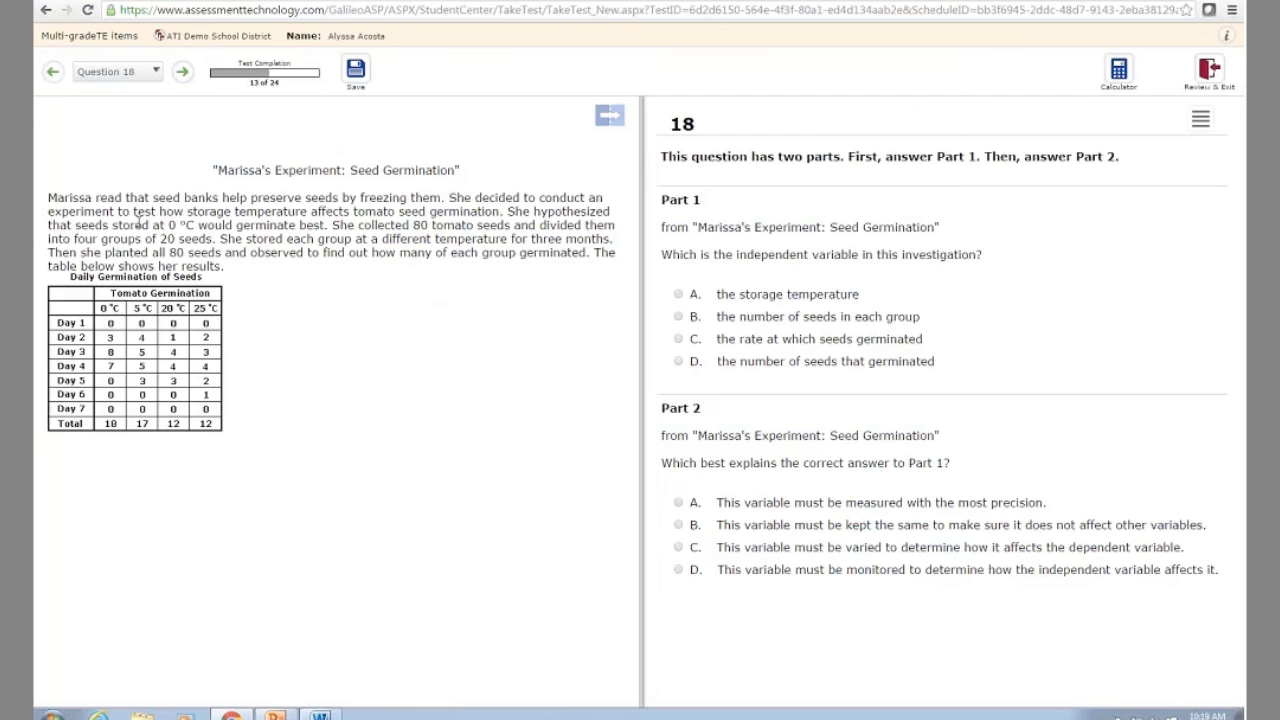
click(183, 72)
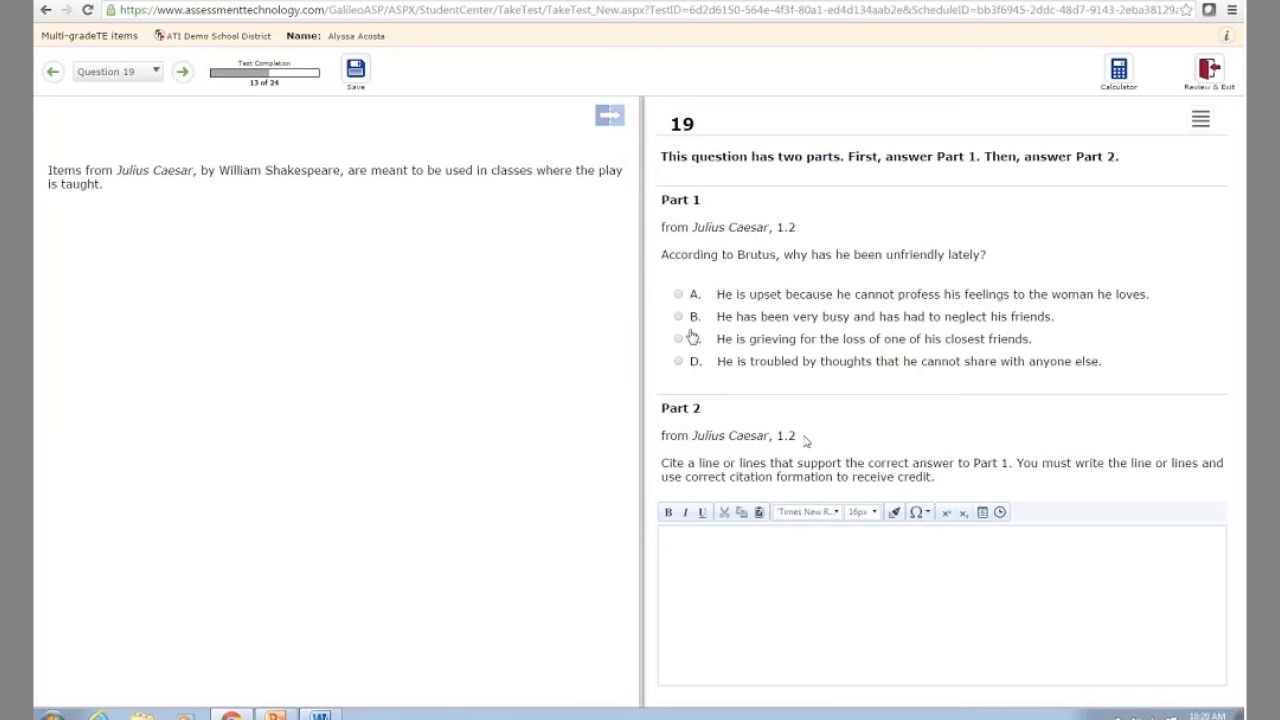
click(184, 77)
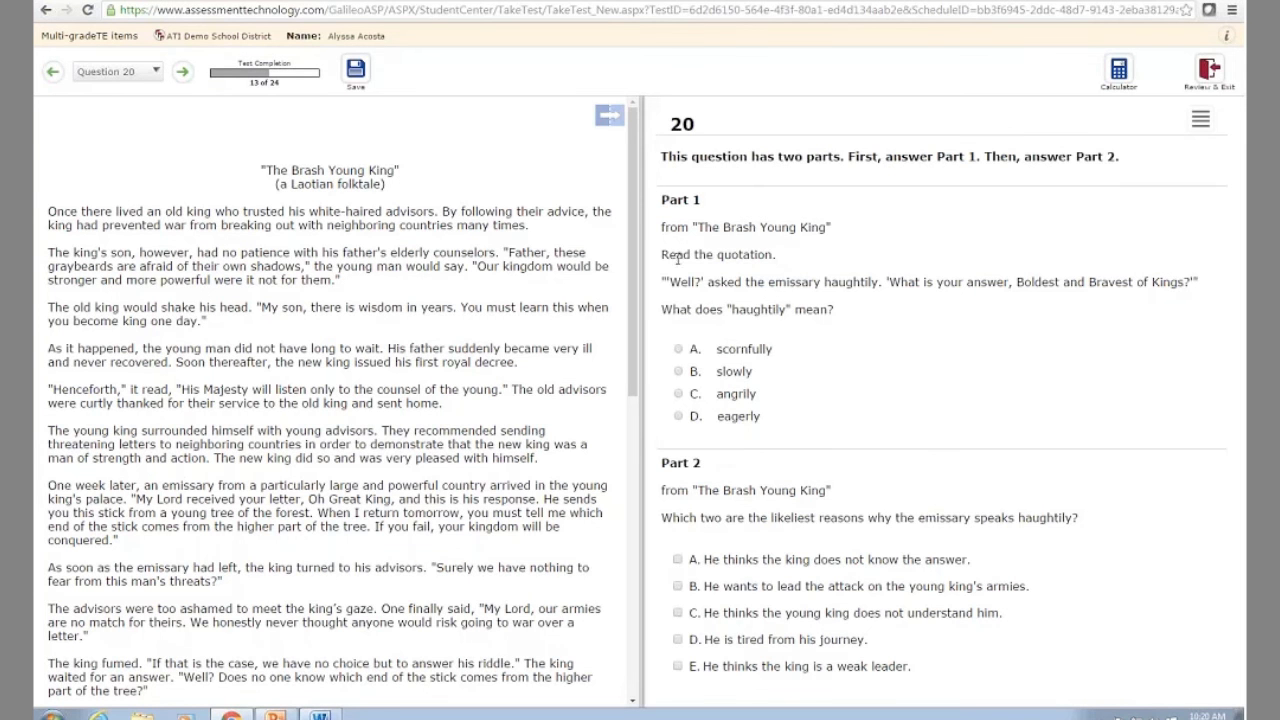
Expand question 20's passage "The Brash Young King", read through it, and restore the split view with the question
click(610, 117)
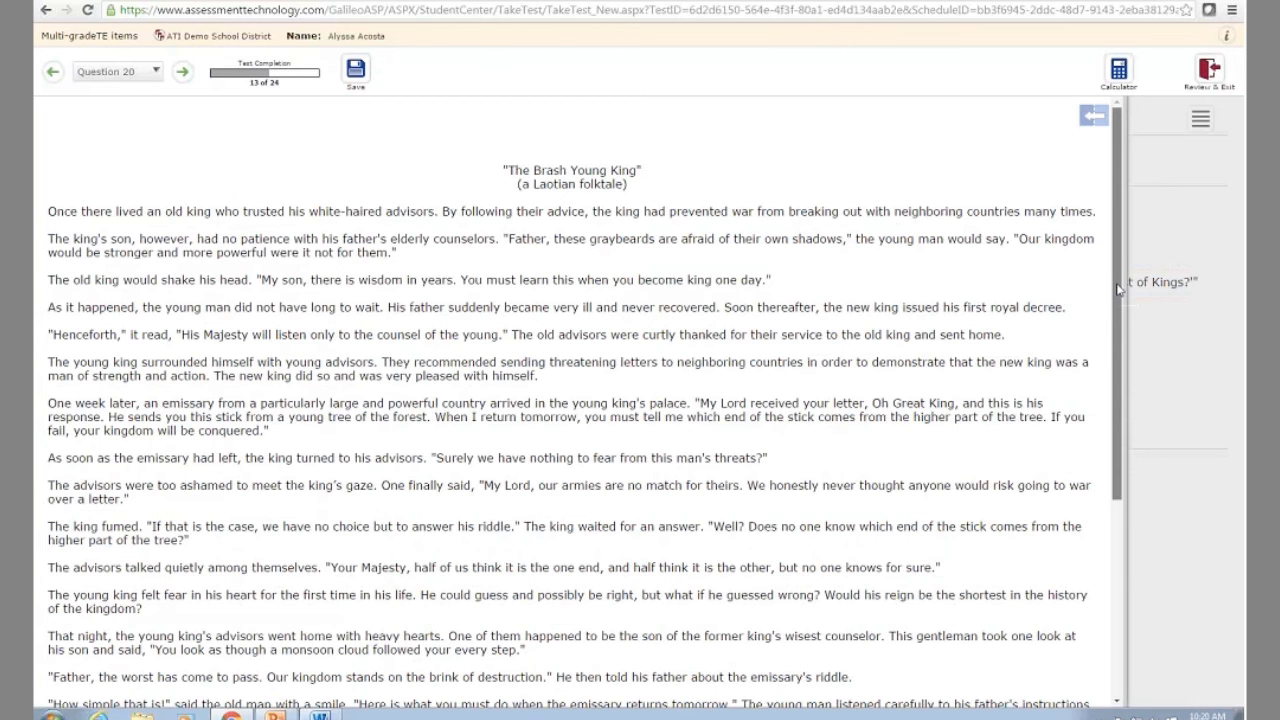
scroll(1097, 366, down, 5)
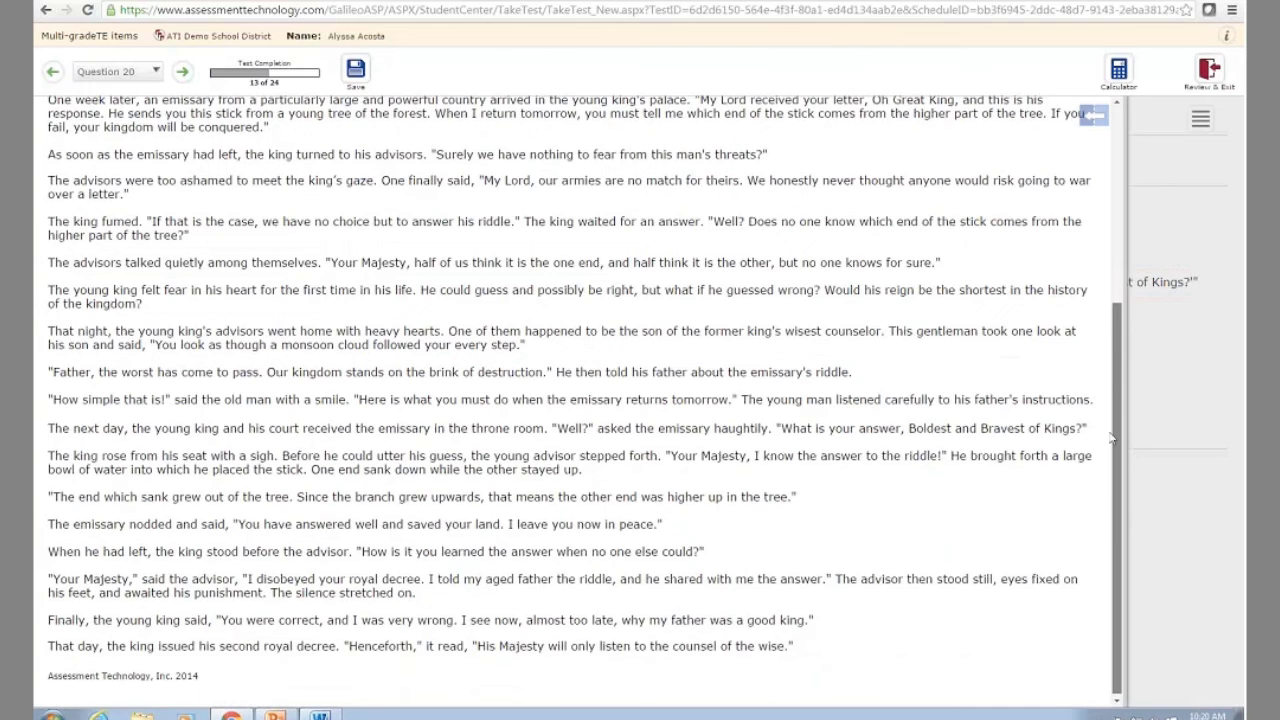
scroll(1113, 403, up, 2)
scroll(1113, 403, up, 3)
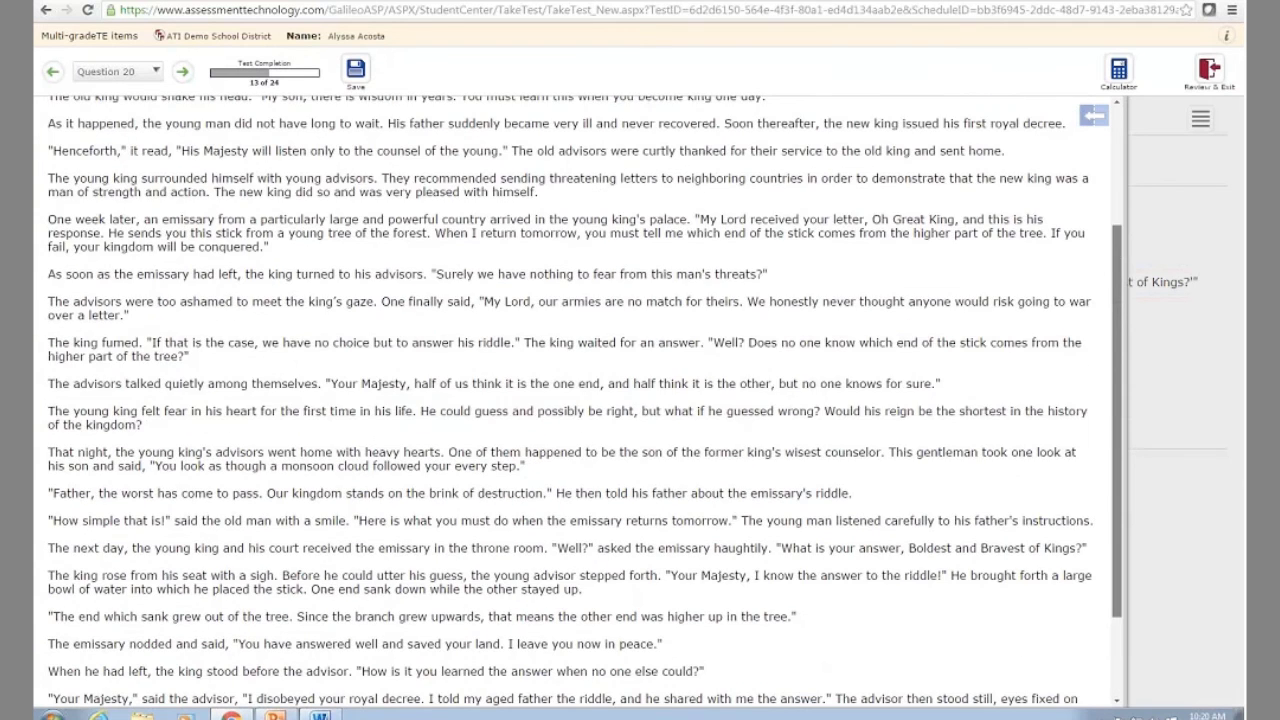
click(1093, 117)
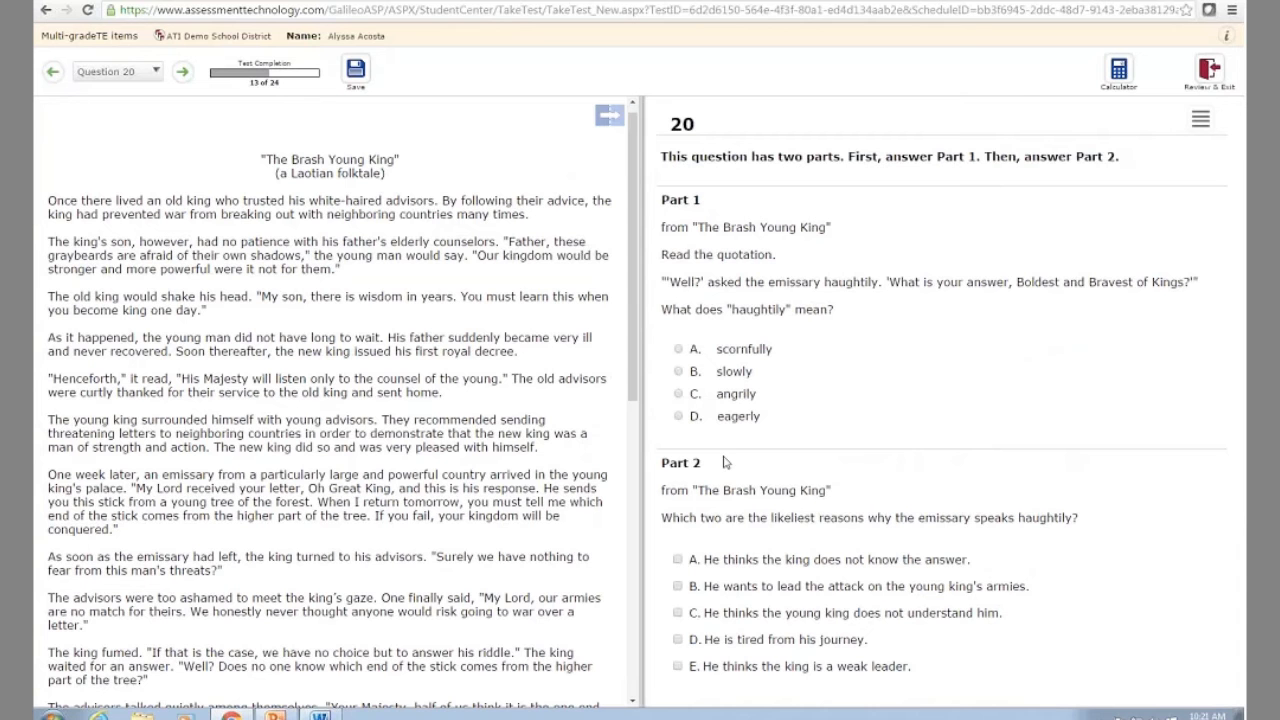
Turn on highlighting and highlight the passage's first paragraph and "only to the counsel of the young" through "their service to"
click(1200, 120)
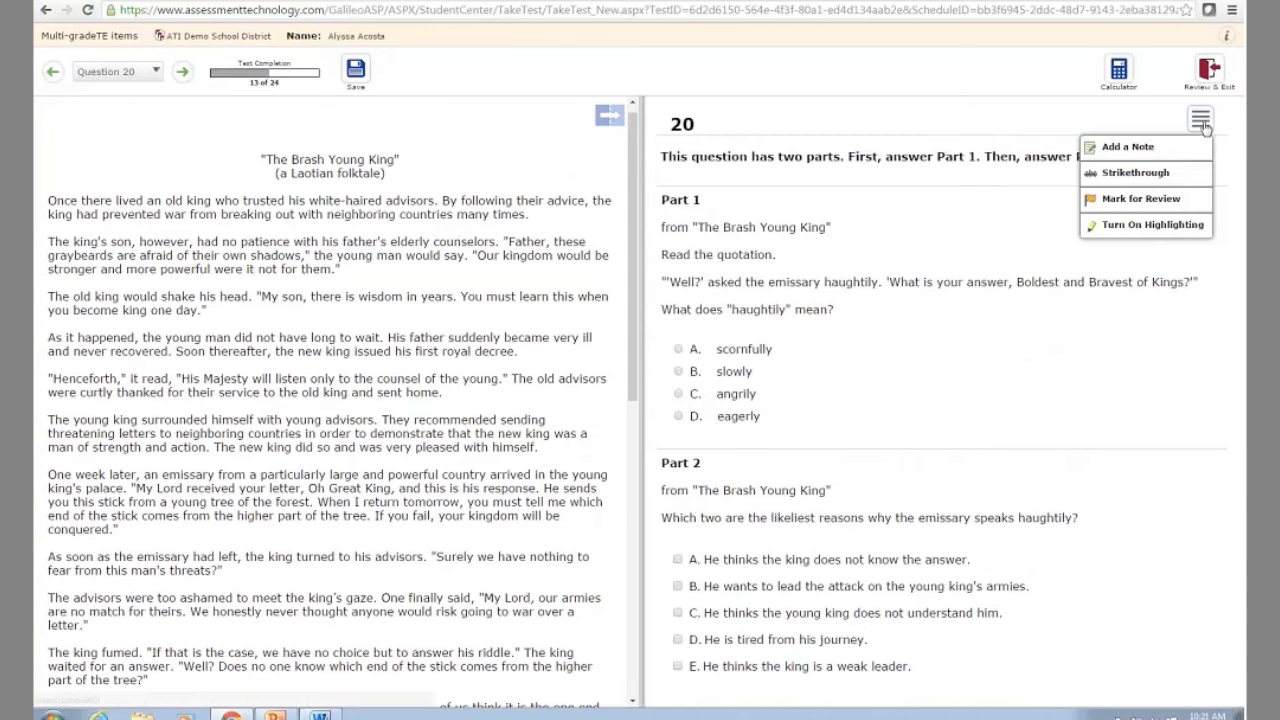
click(1165, 225)
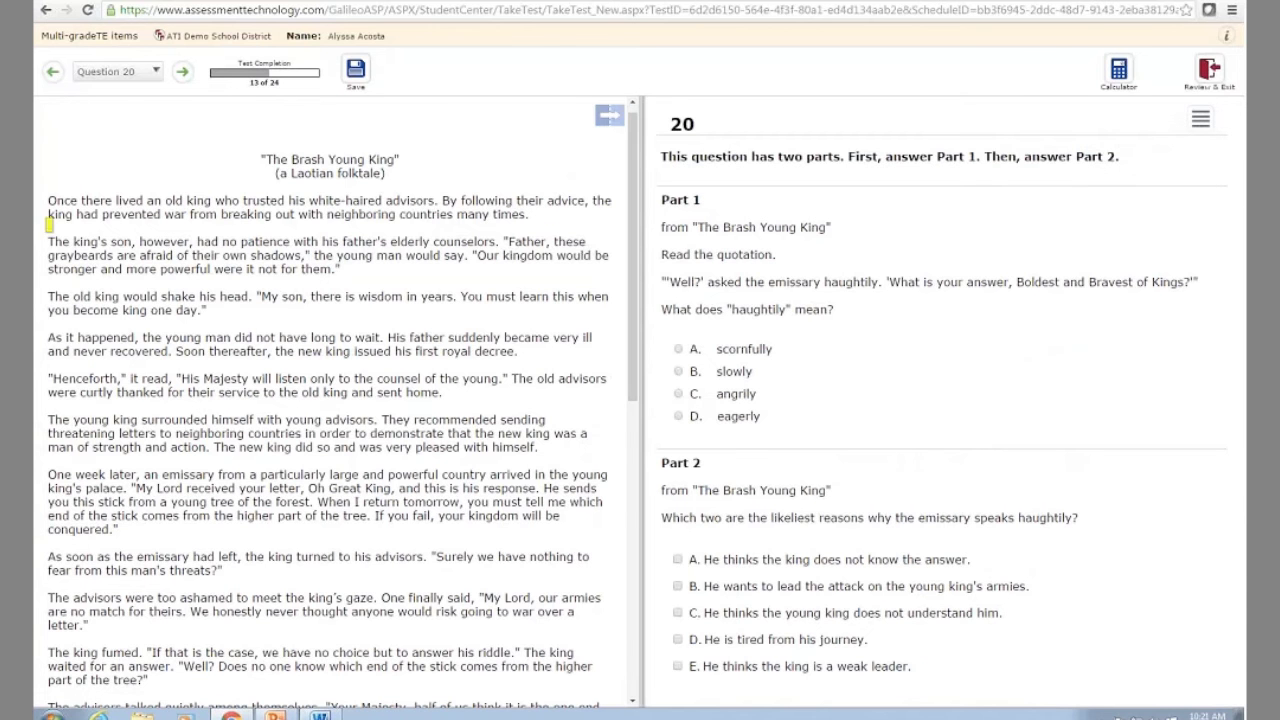
drag(48, 200, 280, 225)
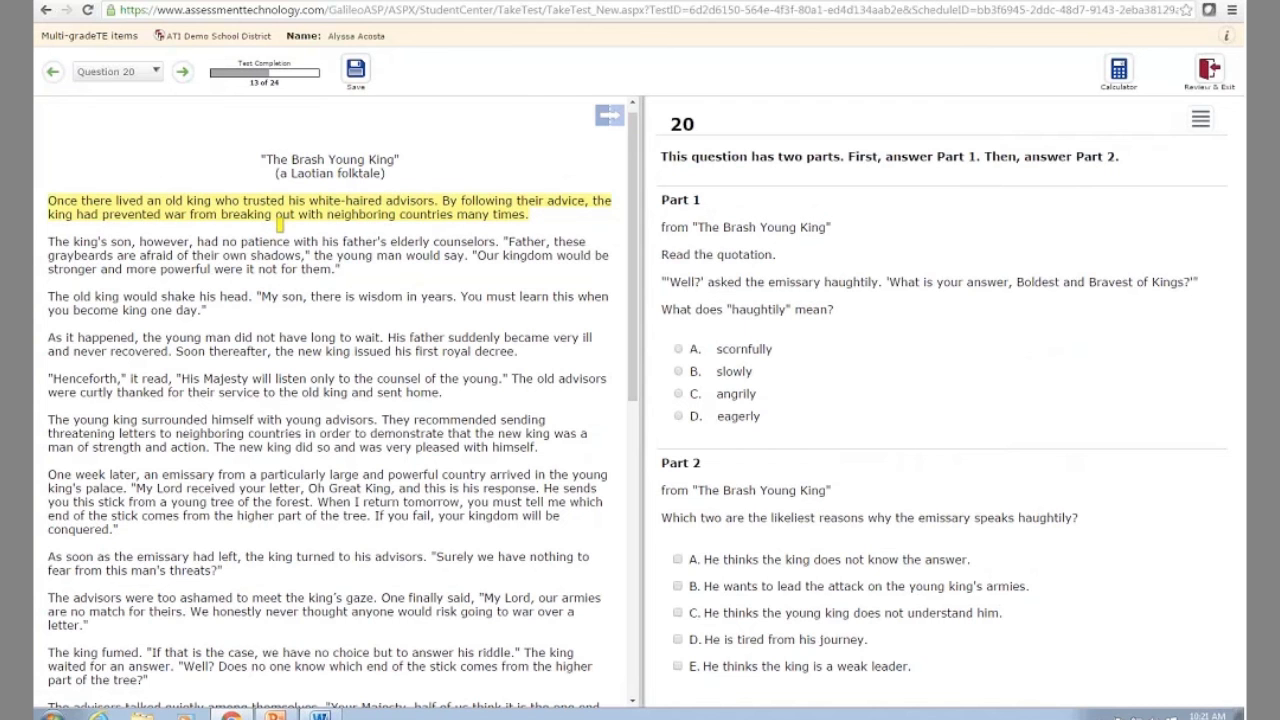
drag(311, 379, 289, 393)
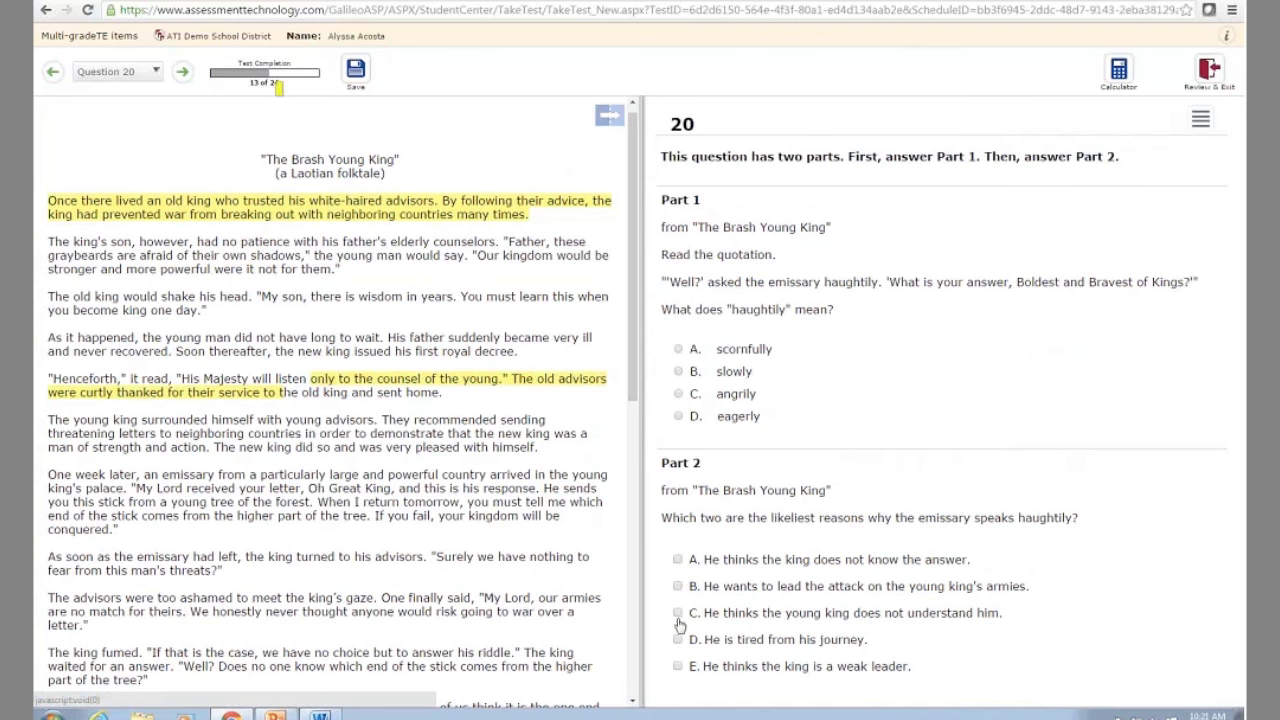
Advance from question 20 through the remaining items to question 24's event-ordering item on "The King and the Spider"
click(182, 73)
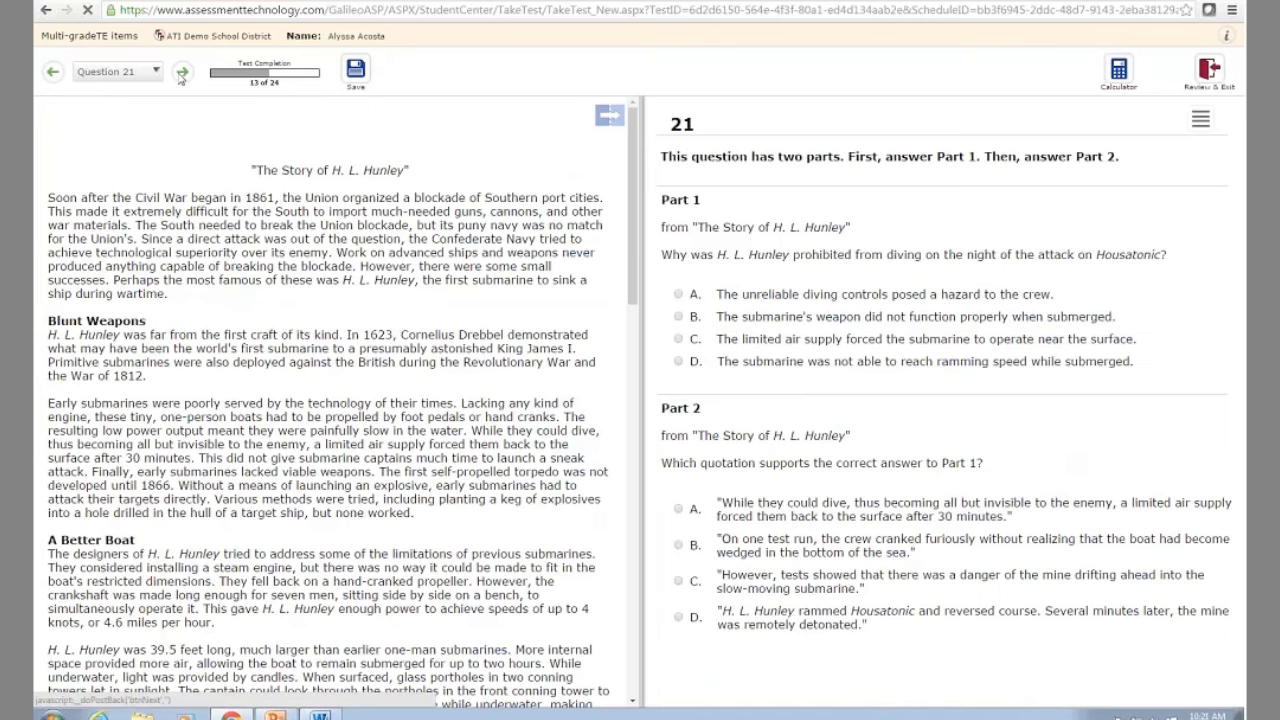
click(181, 73)
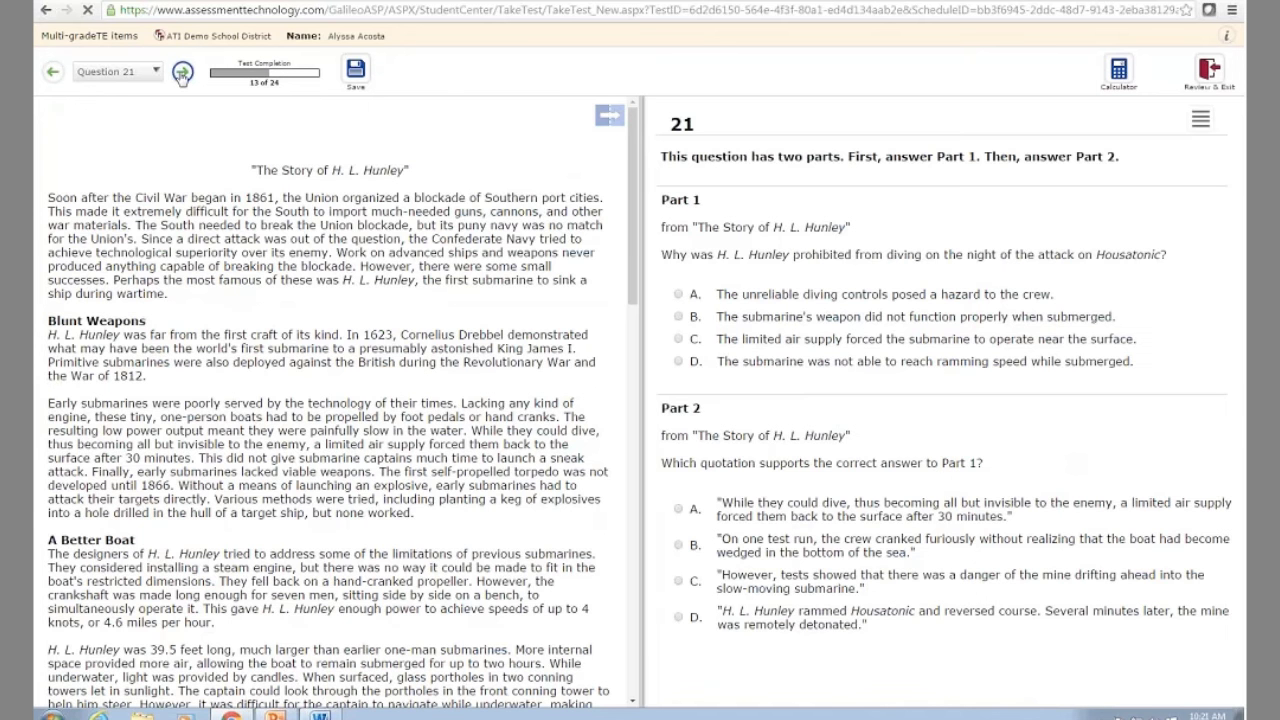
click(182, 74)
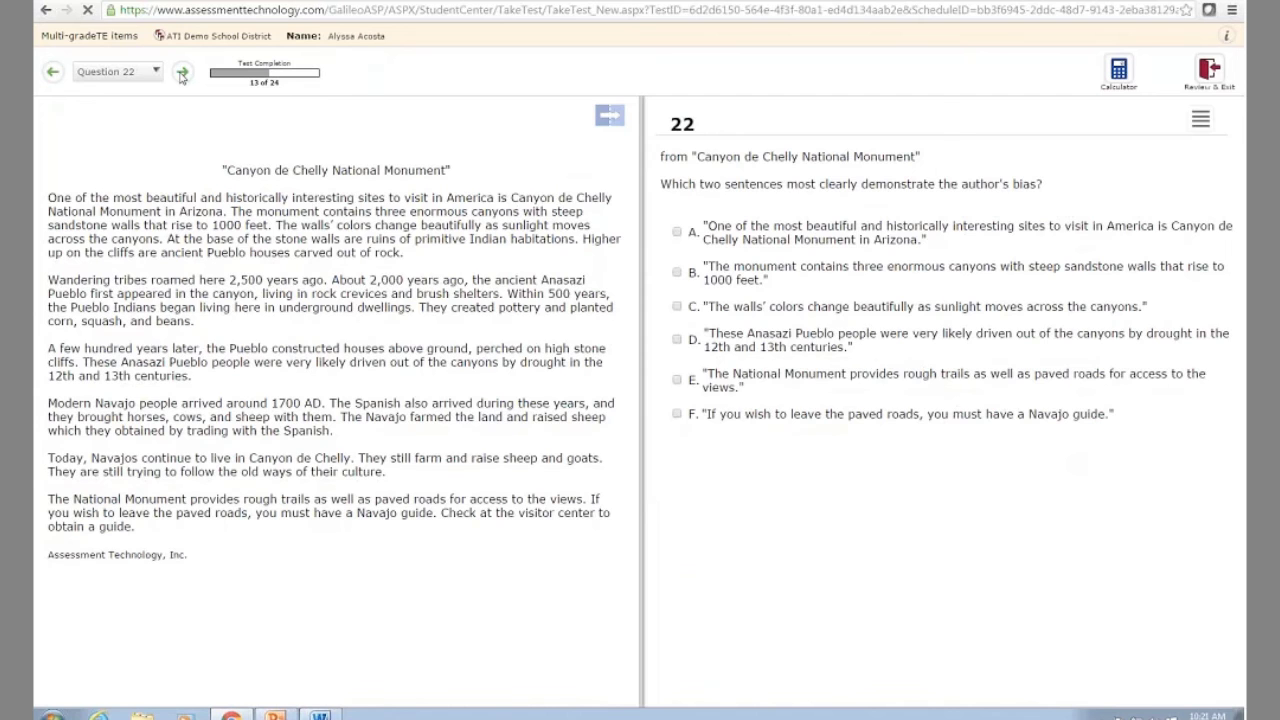
click(182, 73)
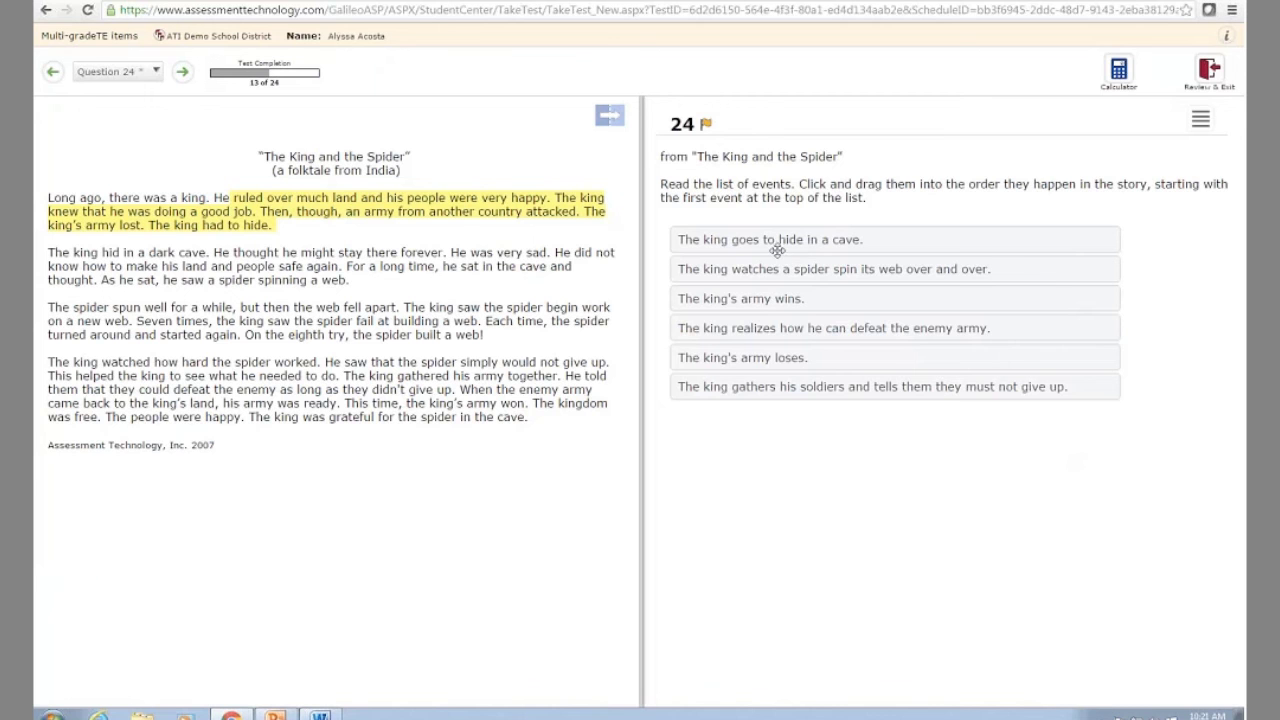
Open the answer review, revisit unanswered question 6, and leave the test through the review page
click(182, 73)
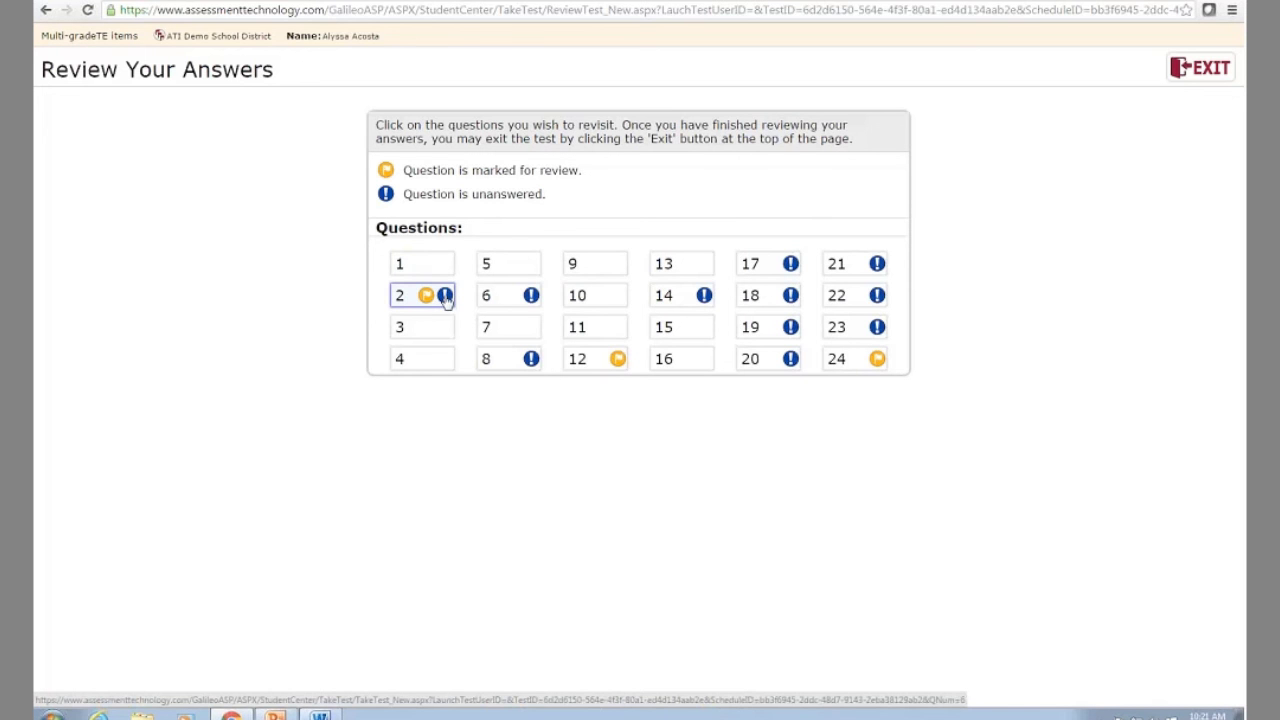
click(523, 298)
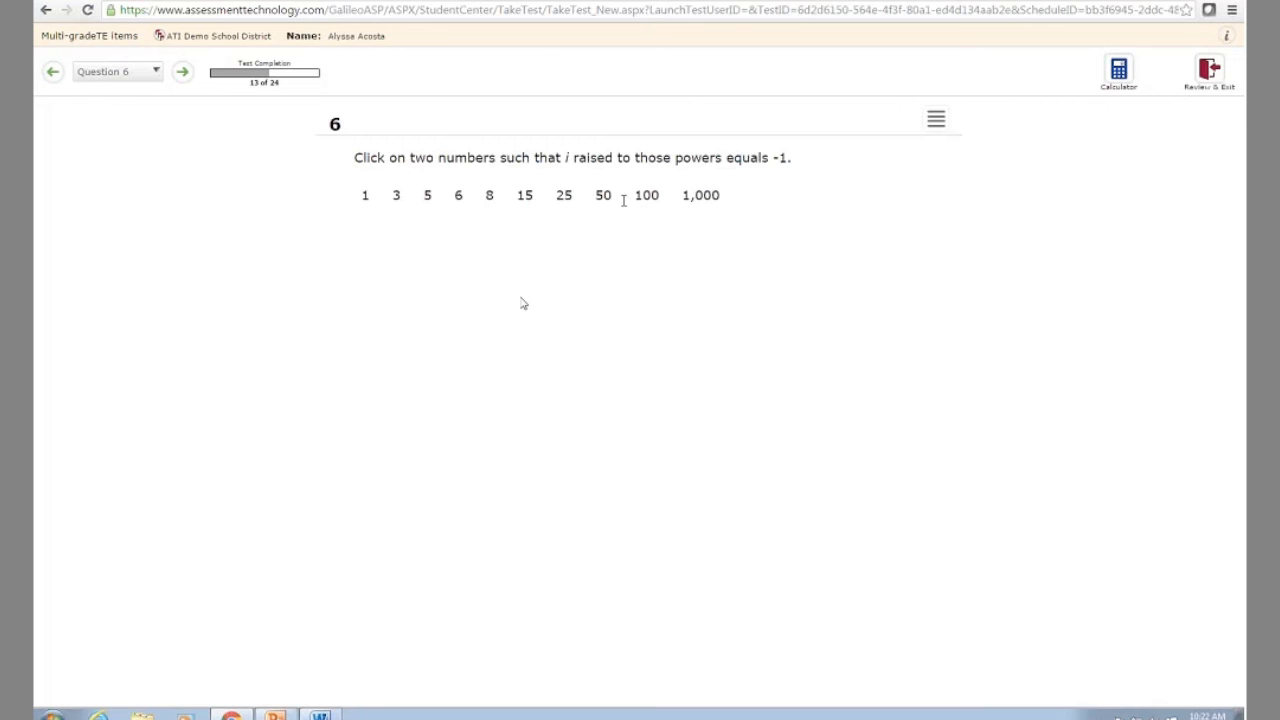
click(1214, 85)
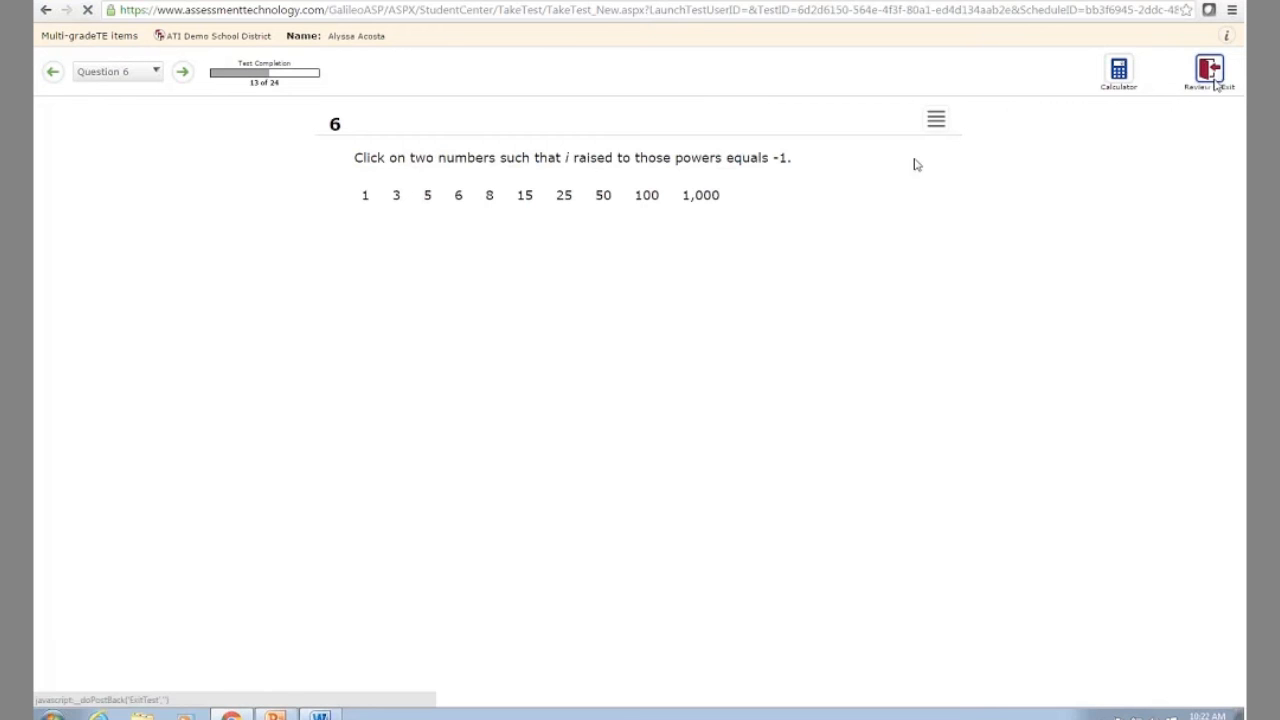
click(1209, 80)
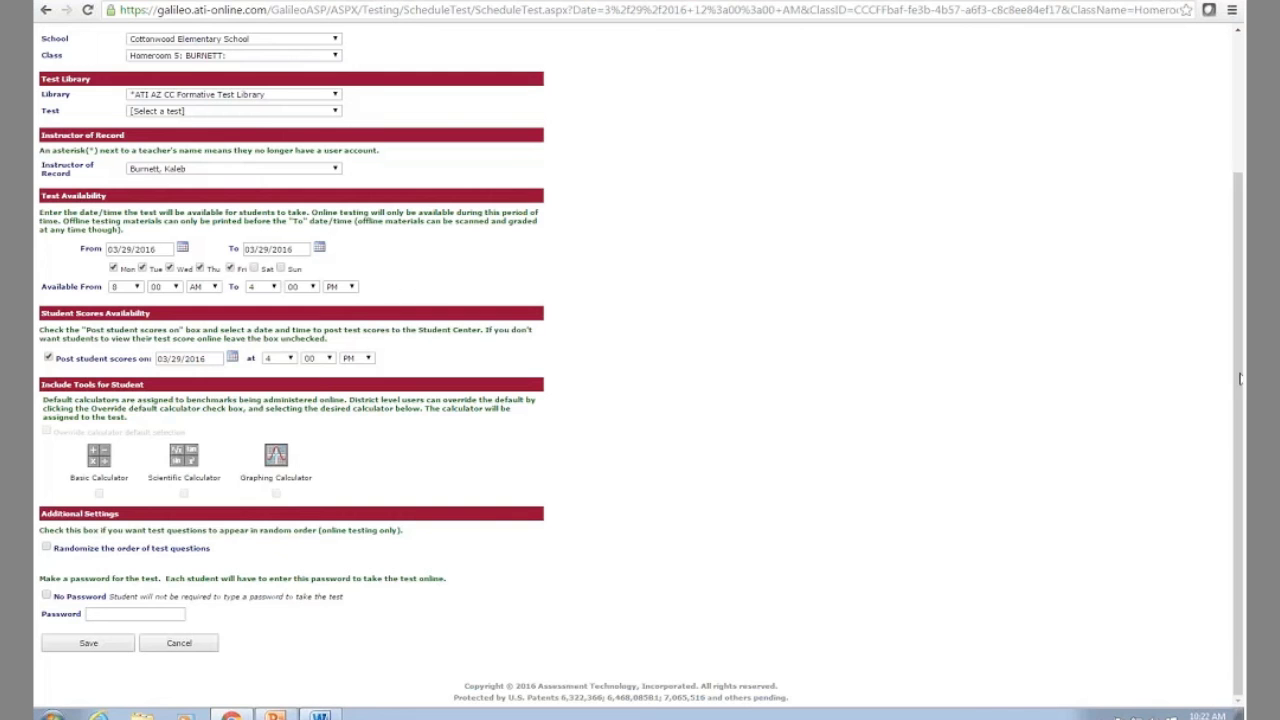
Return from Schedule Test to the dashboard and open Test Monitoring for 2014-15 ATI Demo Math 05 Gr. #3
drag(1237, 416, 1237, 279)
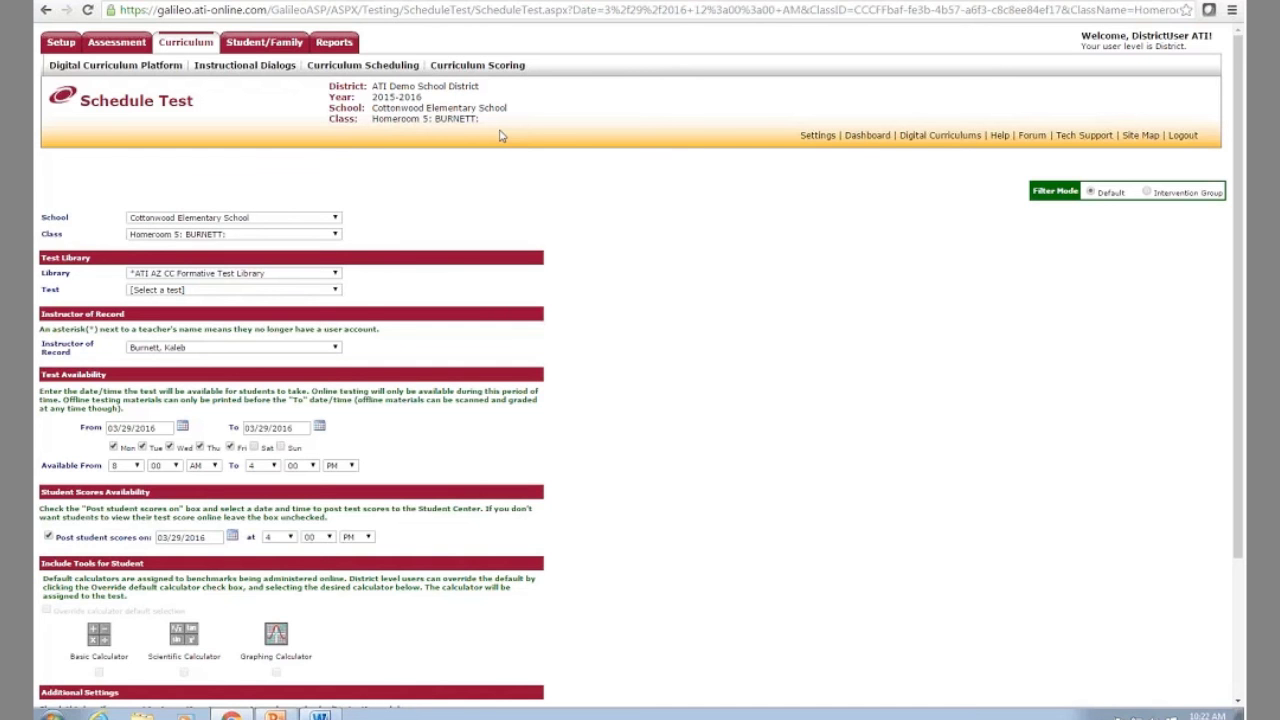
click(864, 140)
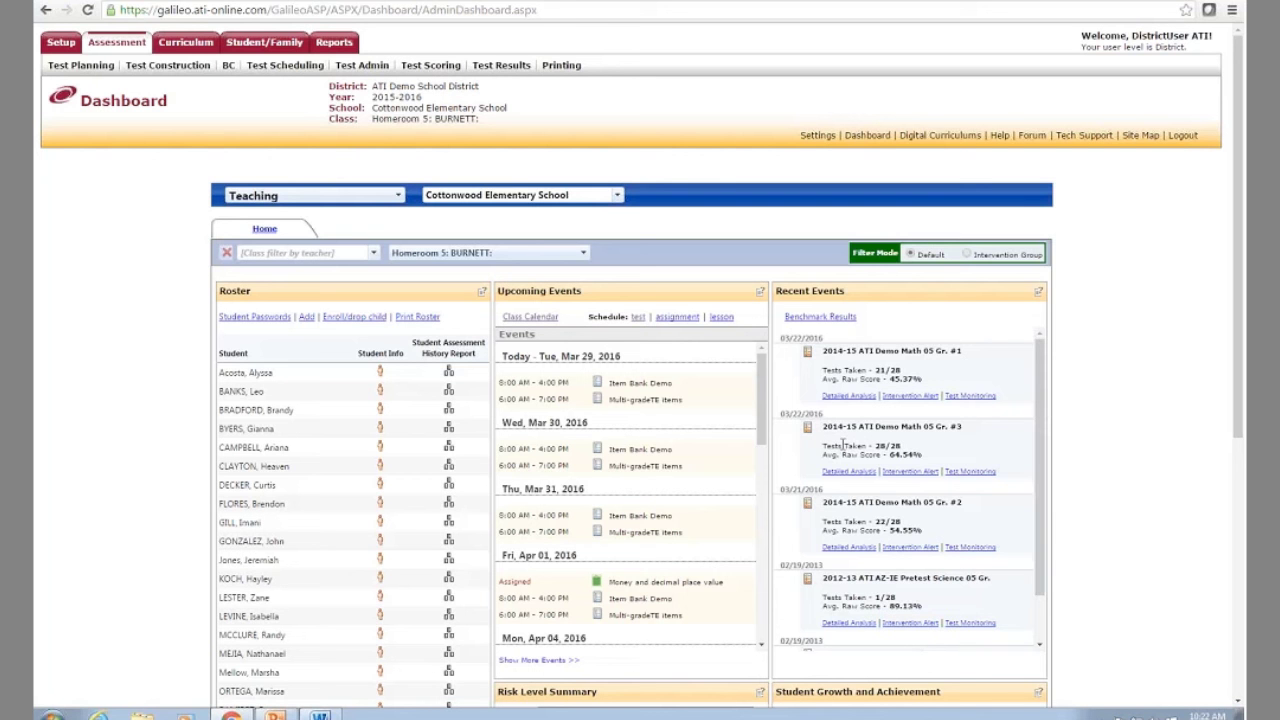
click(962, 474)
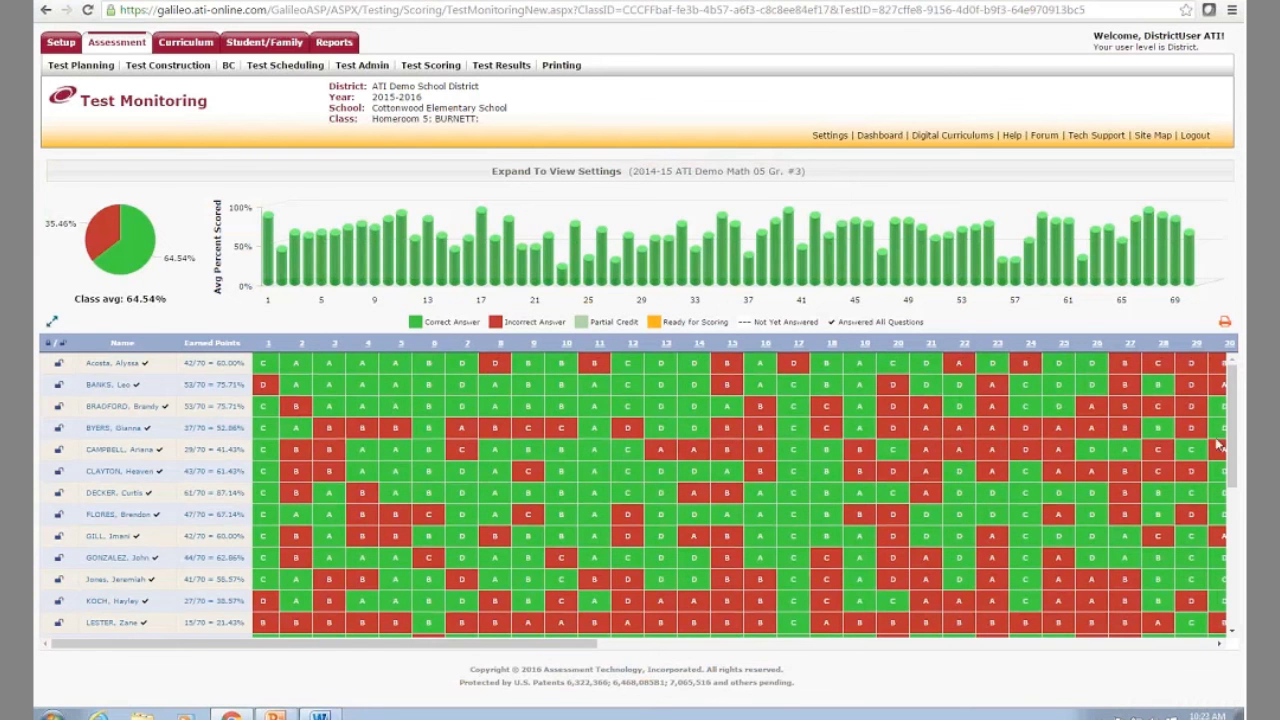
Look through all students' color-coded responses in the monitoring grid and the average percent scored per question
scroll(1215, 470, down, 3)
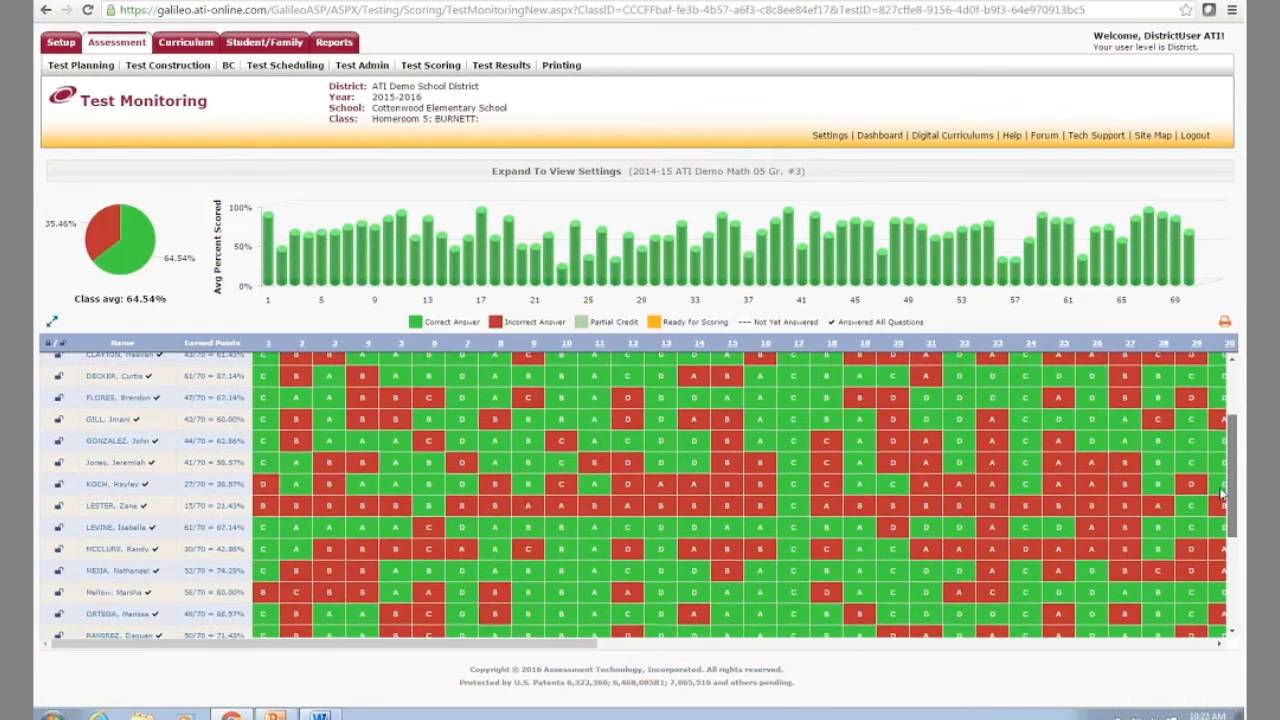
scroll(1205, 552, down, 1)
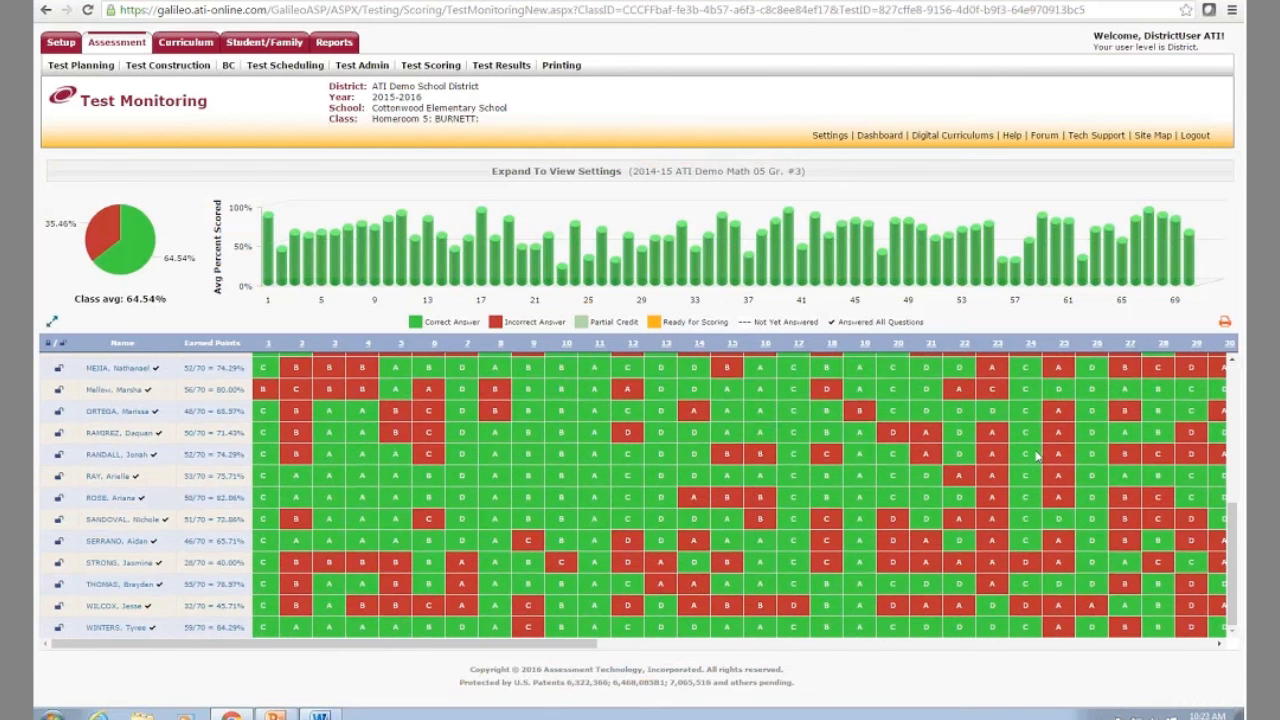
drag(1234, 518, 1233, 400)
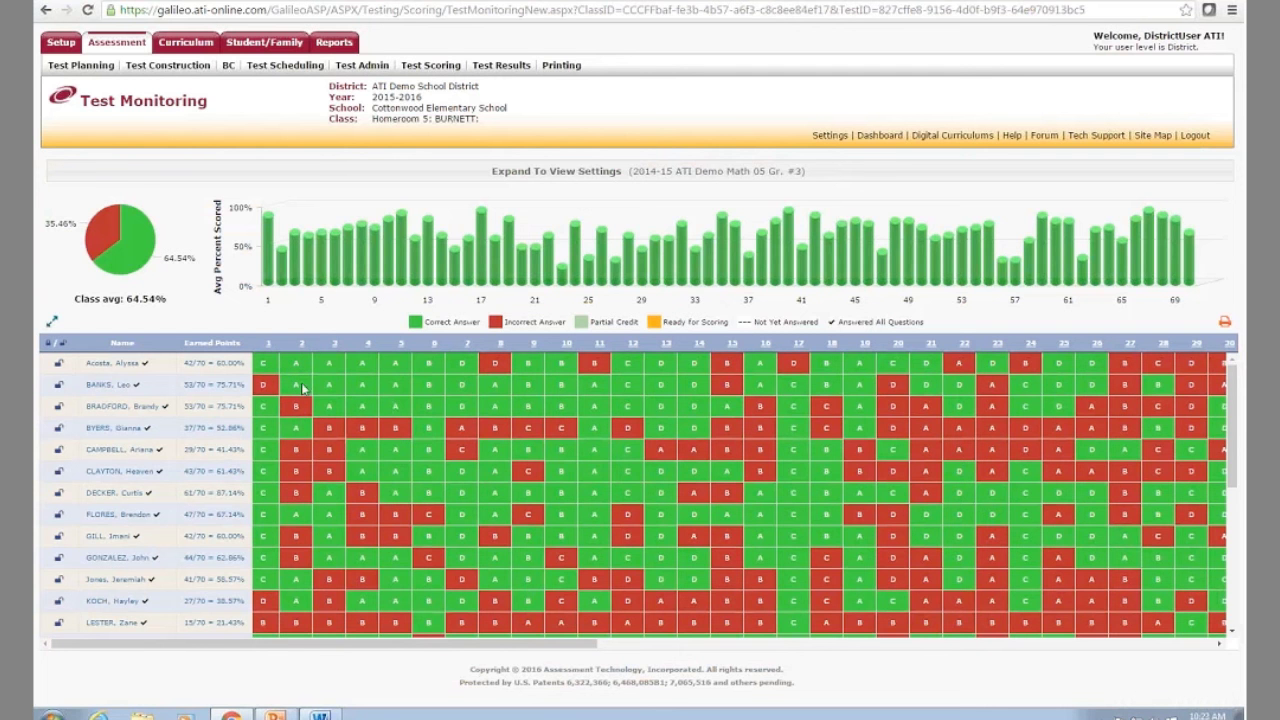
mouse_move(283, 285)
From the dashboard, open the detailed item analysis for 2014-15 ATI Demo Math 05 Gr. #3 and preview question 3
click(880, 136)
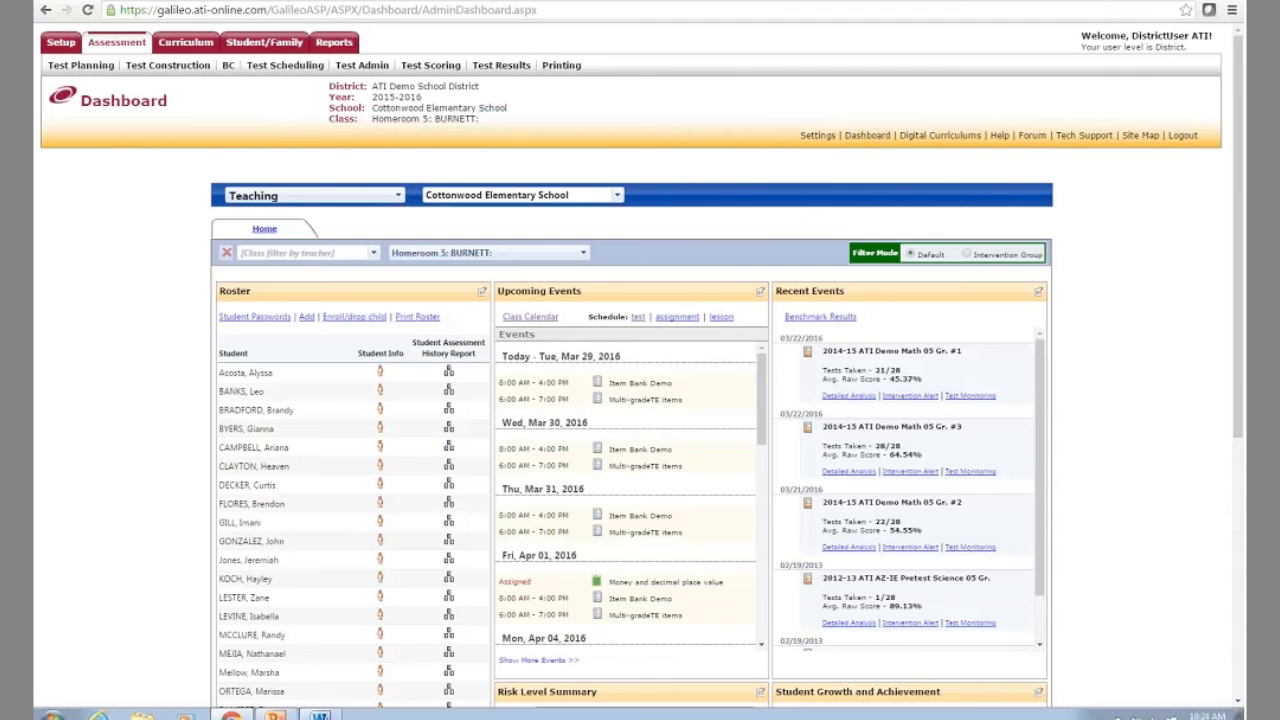
click(851, 473)
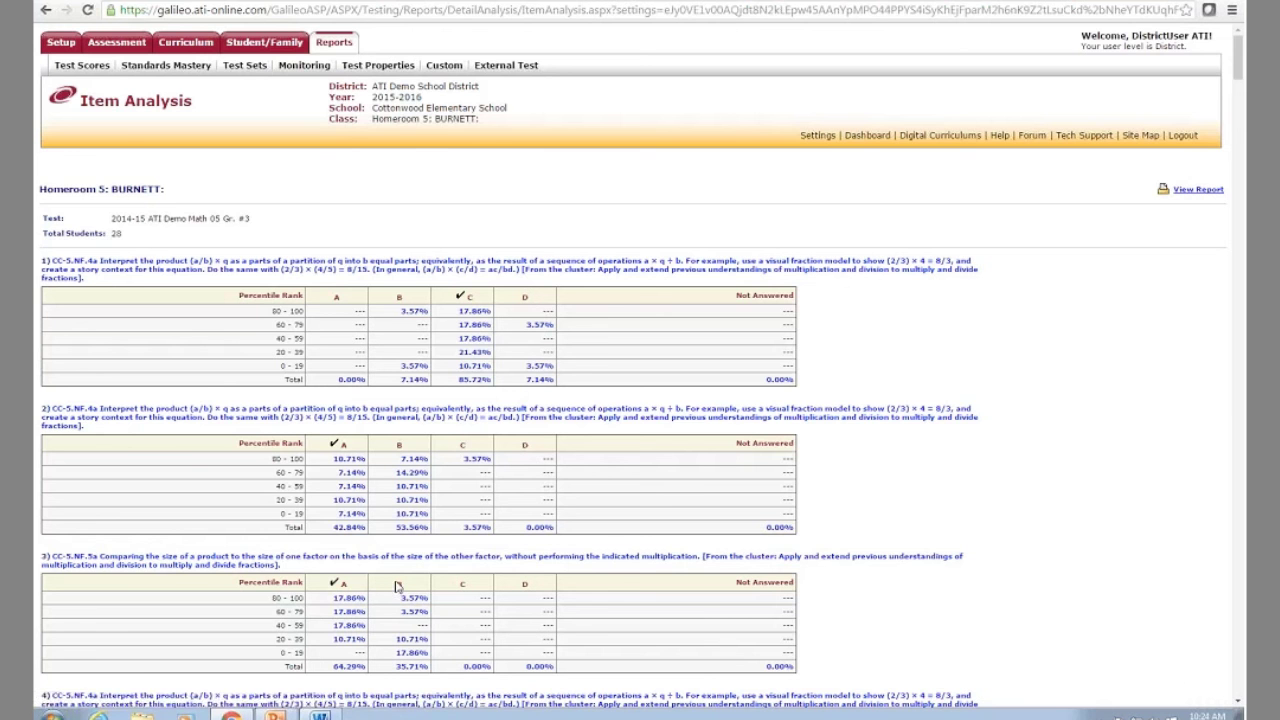
scroll(400, 560, down, 2)
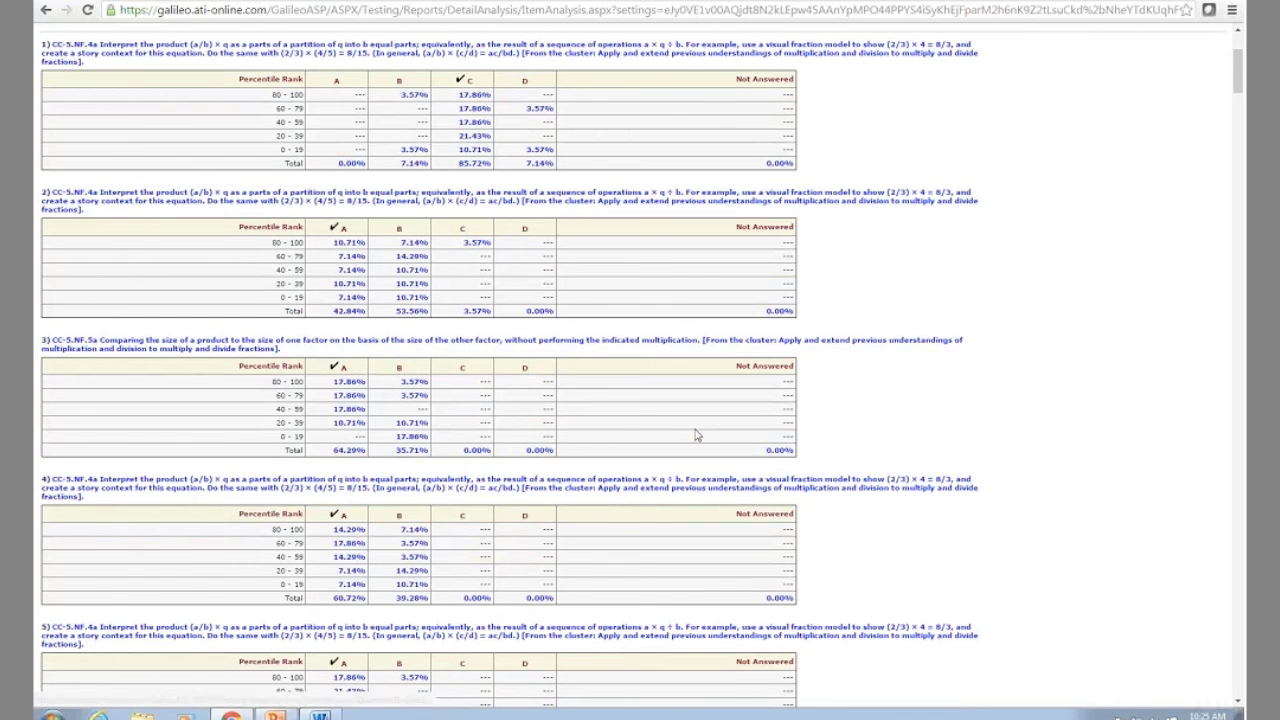
click(170, 349)
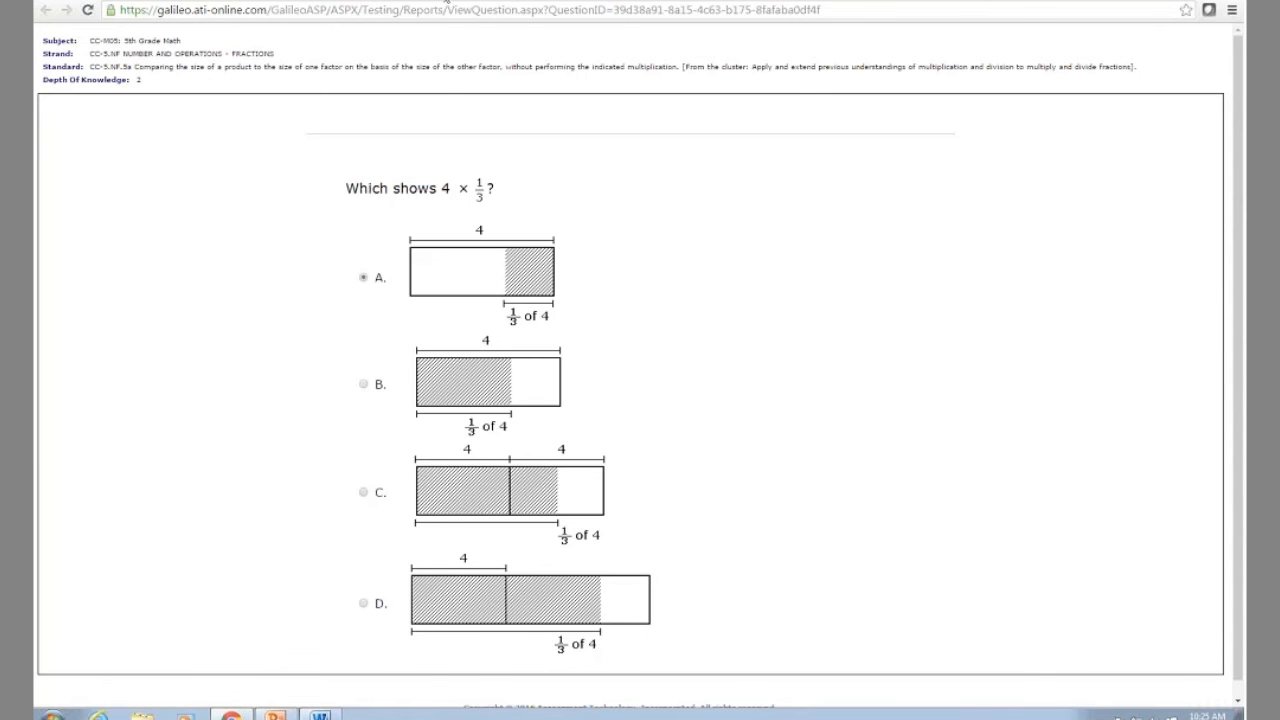
click(450, 2)
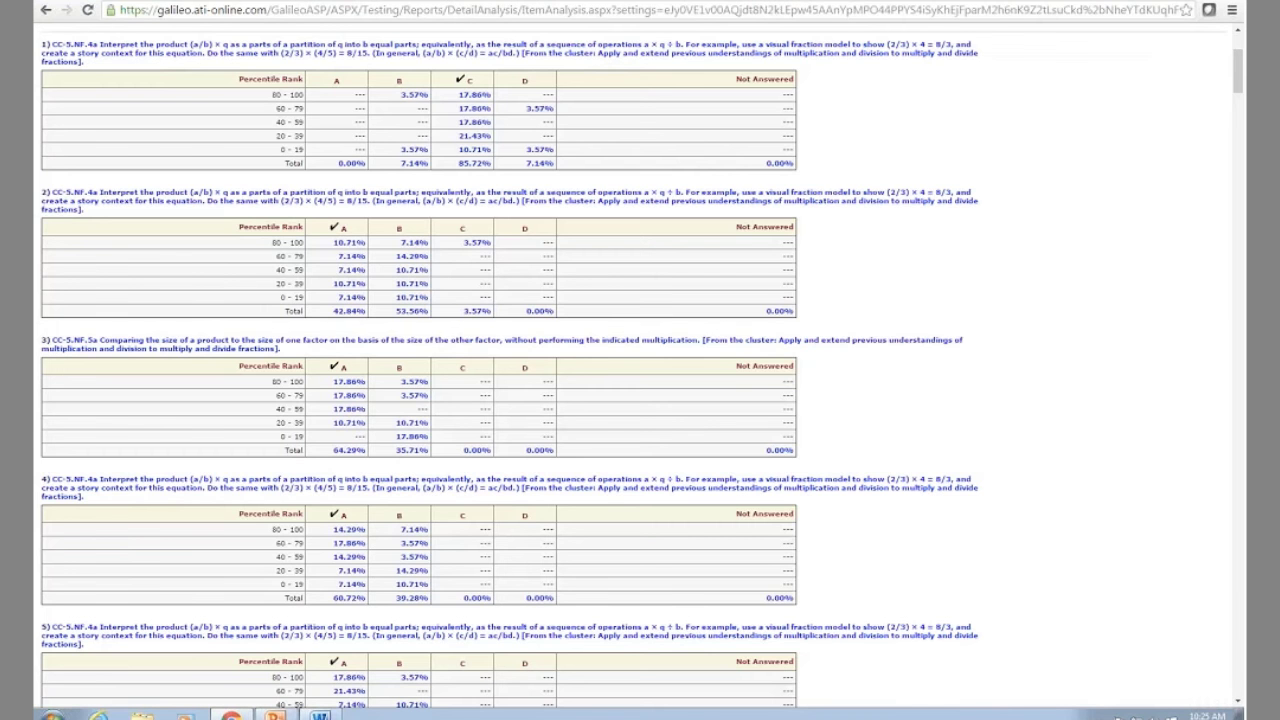
List the students who answered B on question 3, preview that question from the list, and return to the dashboard
click(412, 452)
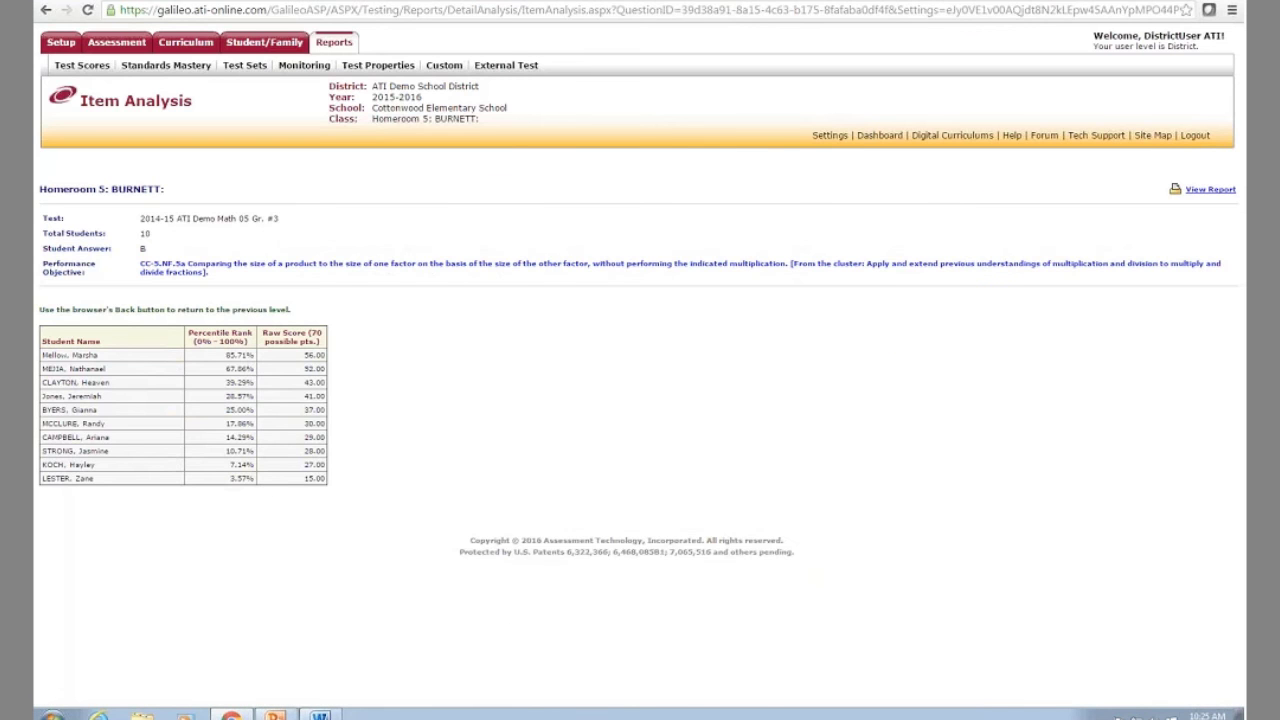
click(222, 273)
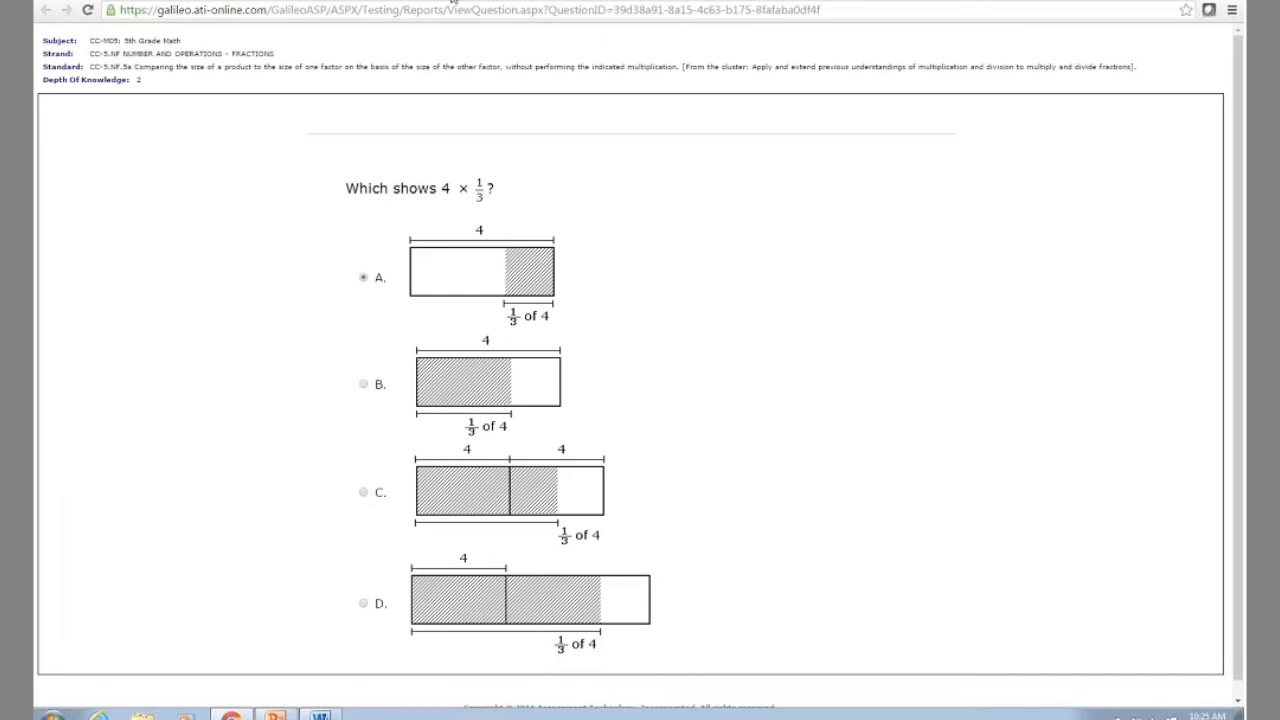
key(ctrl+w)
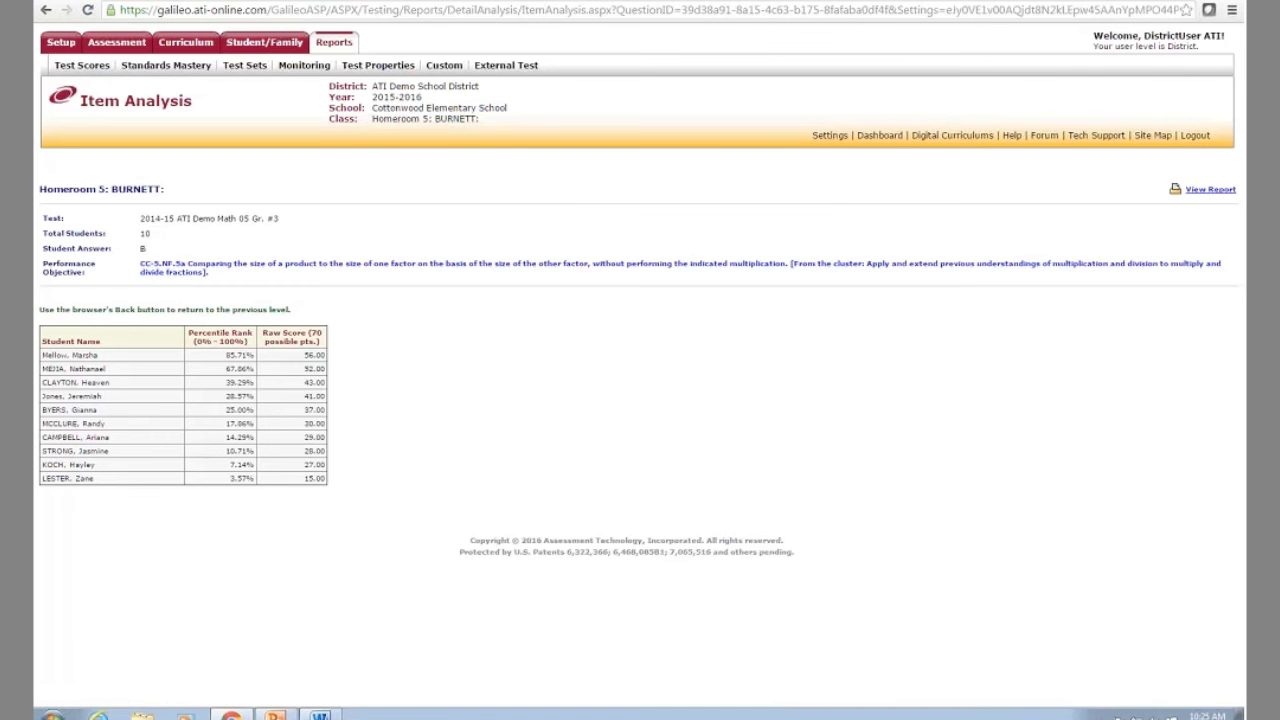
click(882, 137)
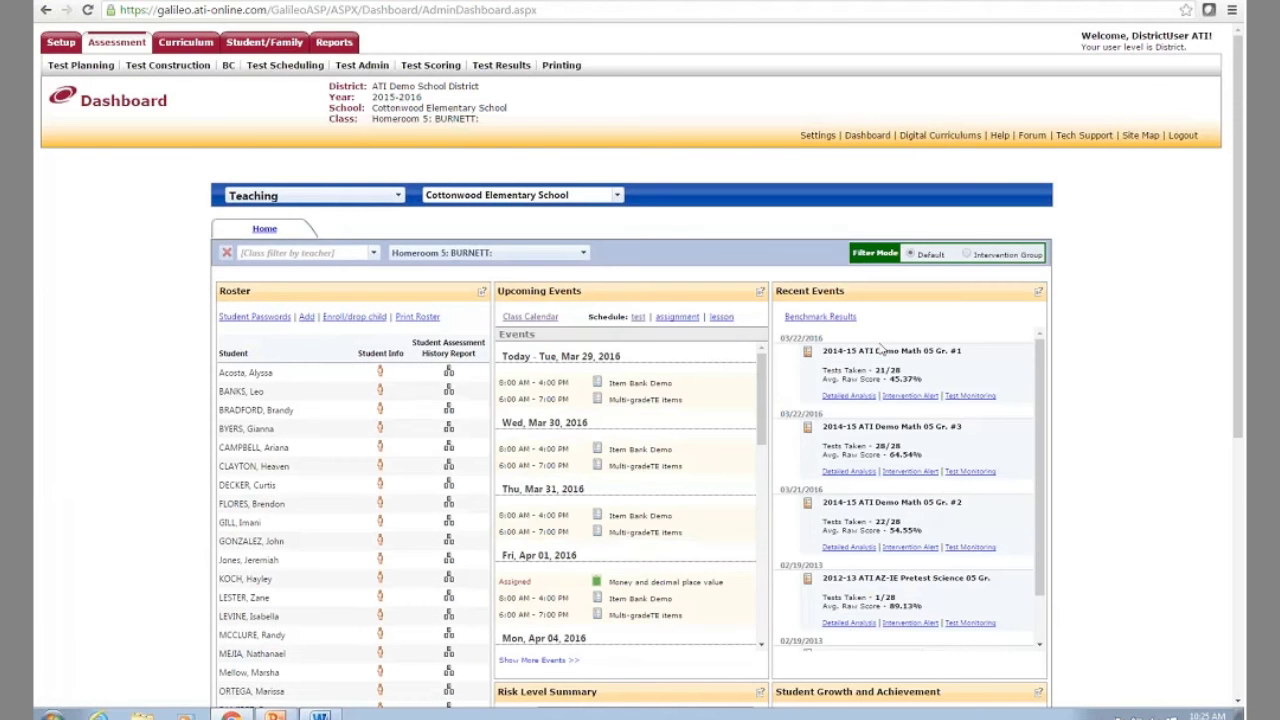
Open the Intervention Alert for 2014-15 ATI Demo Math 05 Gr. #3 and look through the students' mastery of each learning standard
click(906, 474)
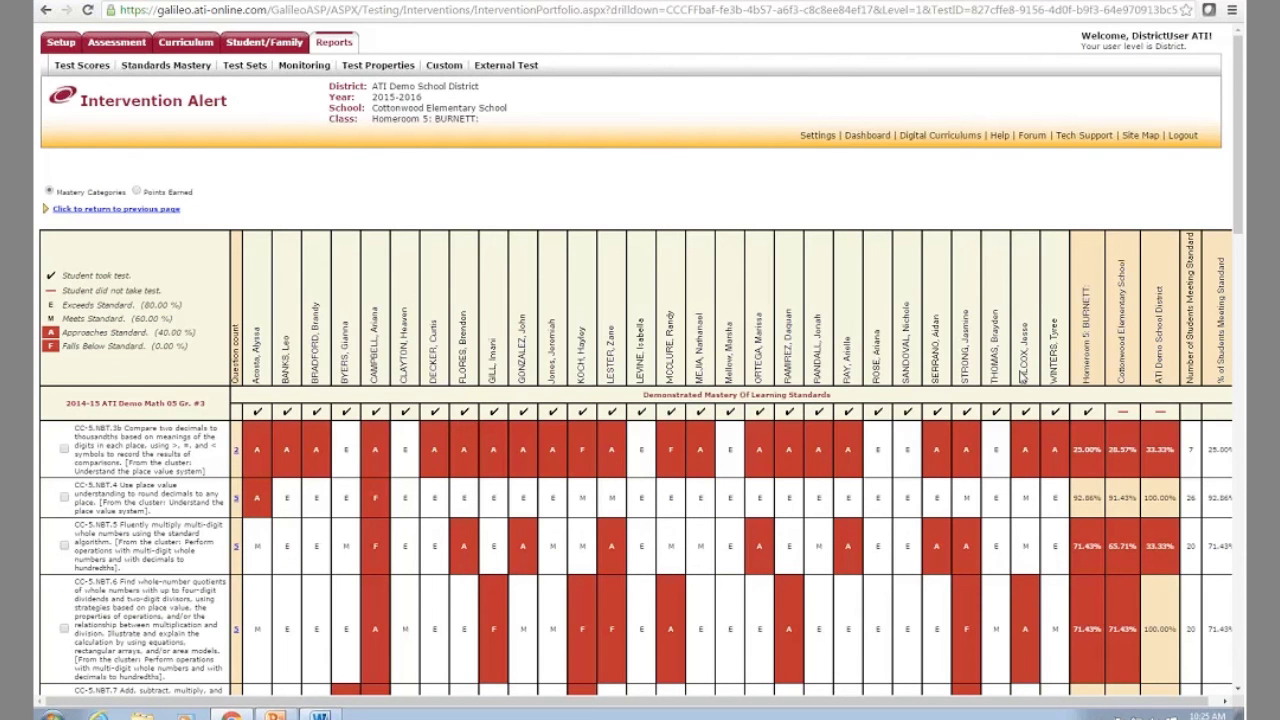
scroll(112, 300, down, 3)
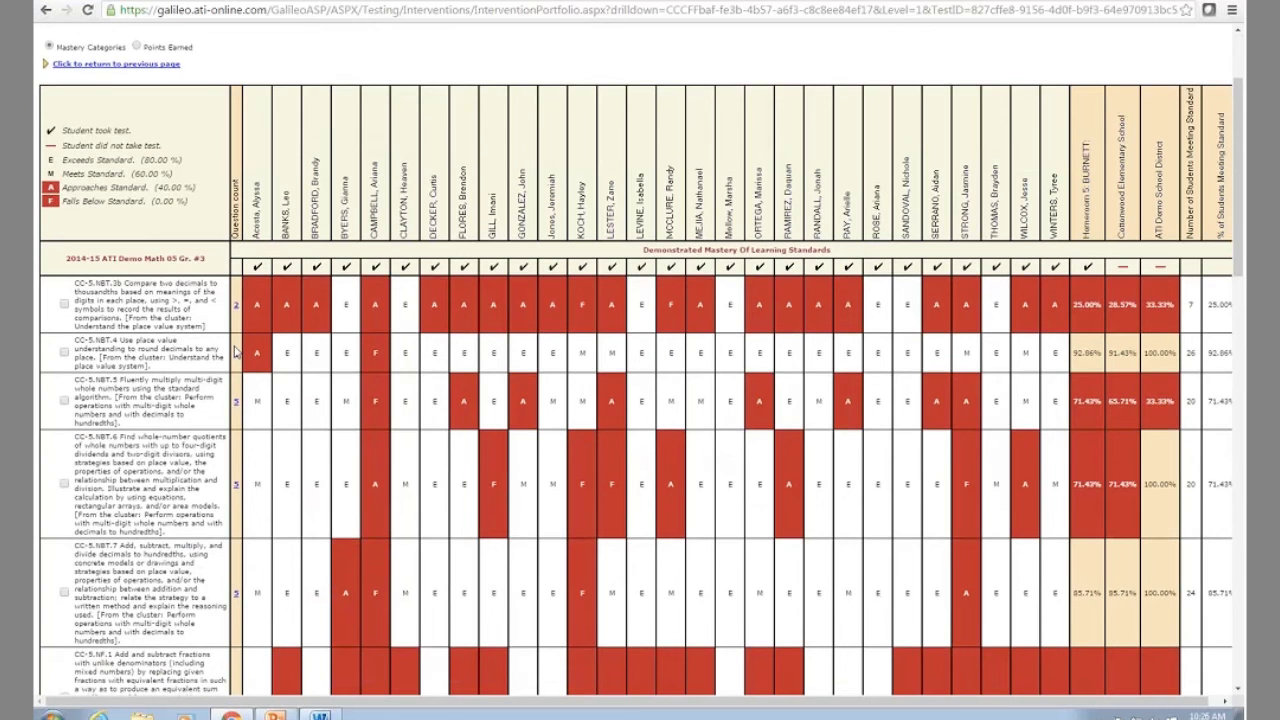
scroll(236, 352, down, 1)
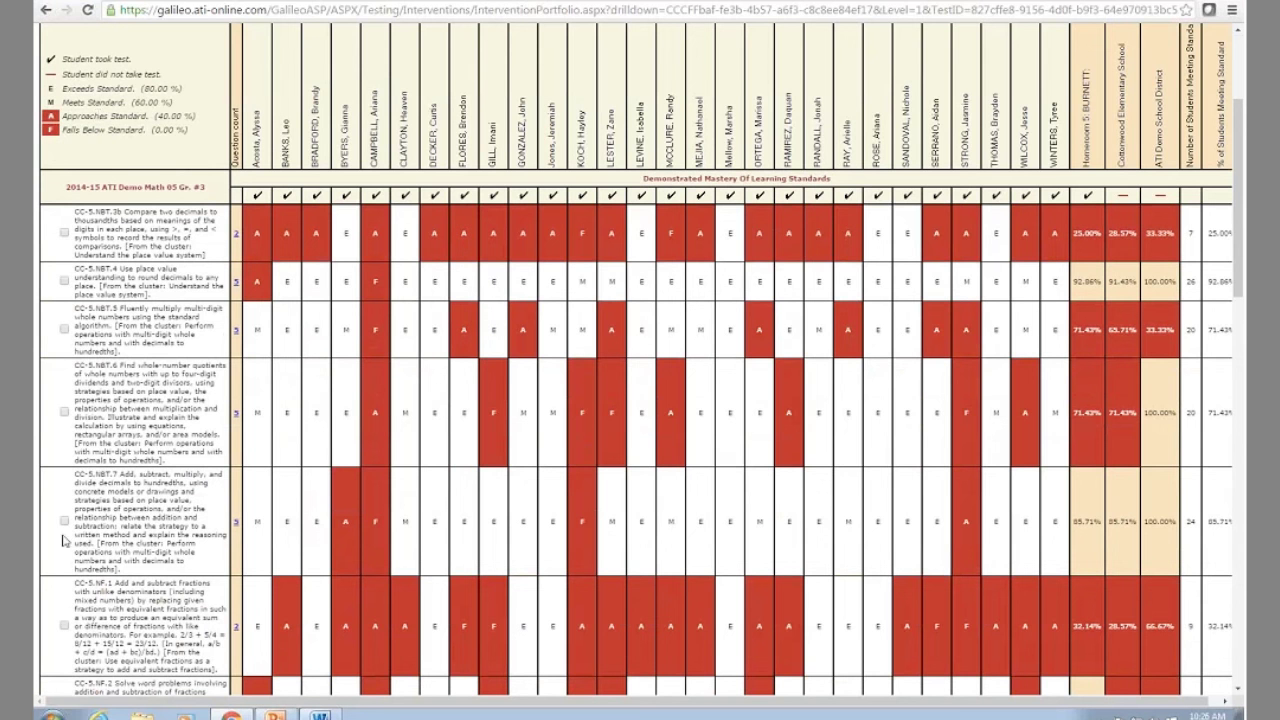
Select standard CC-5.NF.1 on adding and subtracting fractions with unlike denominators, and open assignment scheduling for it
click(64, 626)
scroll(197, 487, down, 4)
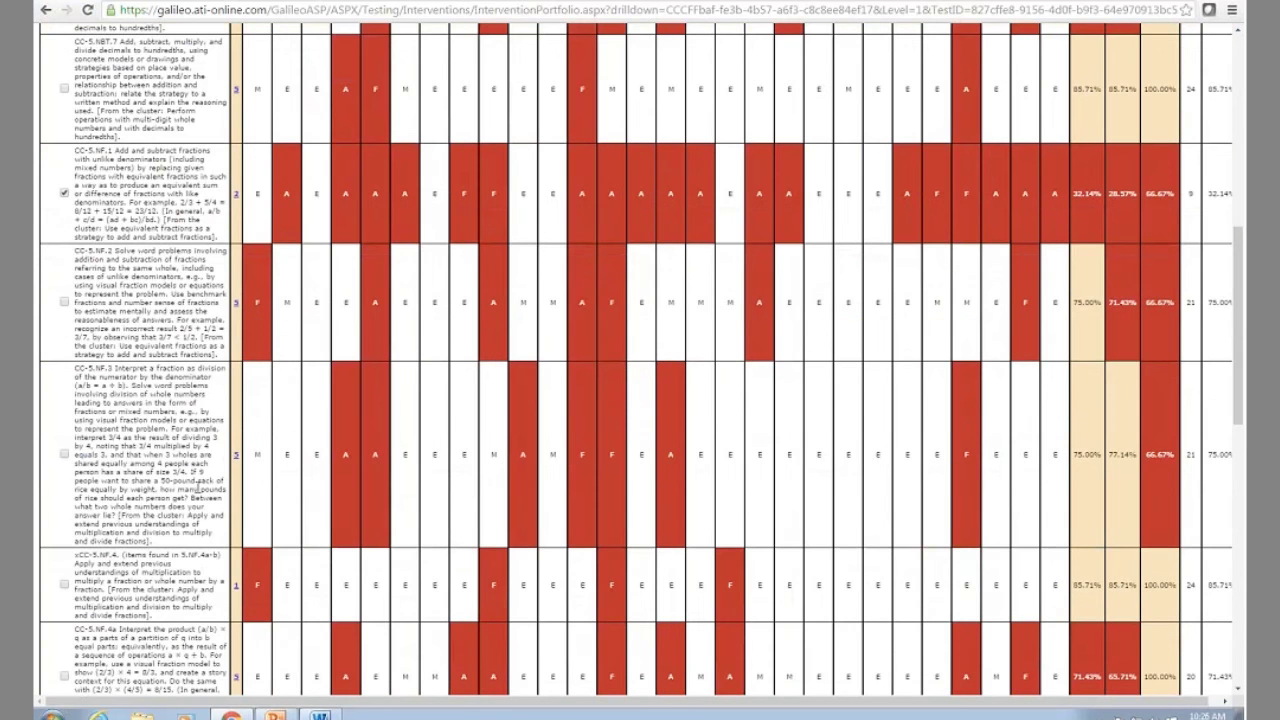
scroll(197, 487, down, 2)
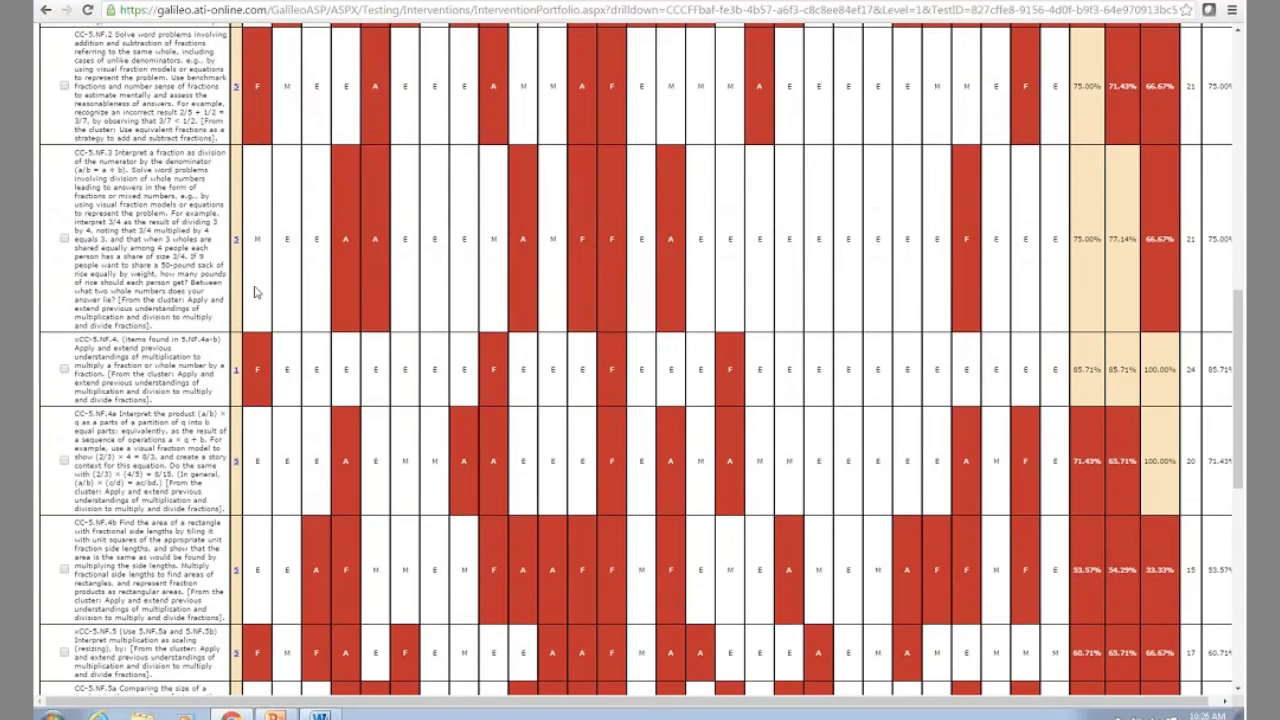
scroll(842, 278, up, 3)
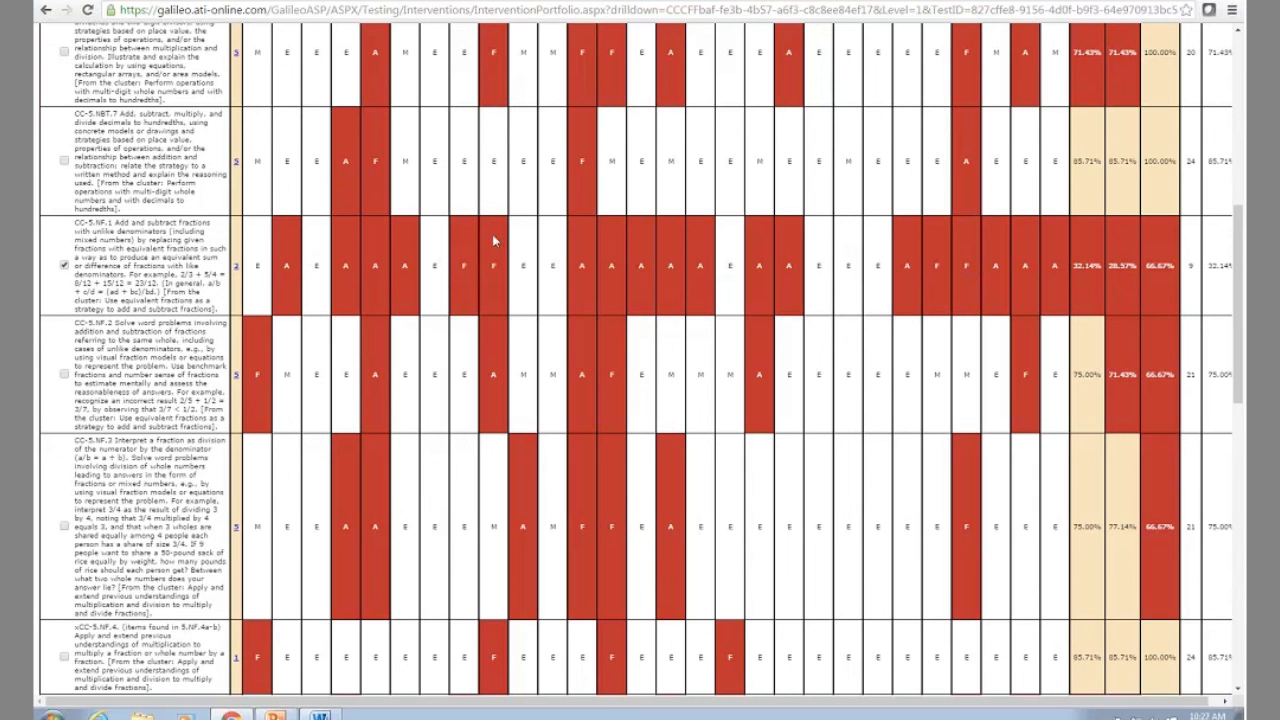
scroll(425, 307, down, 4)
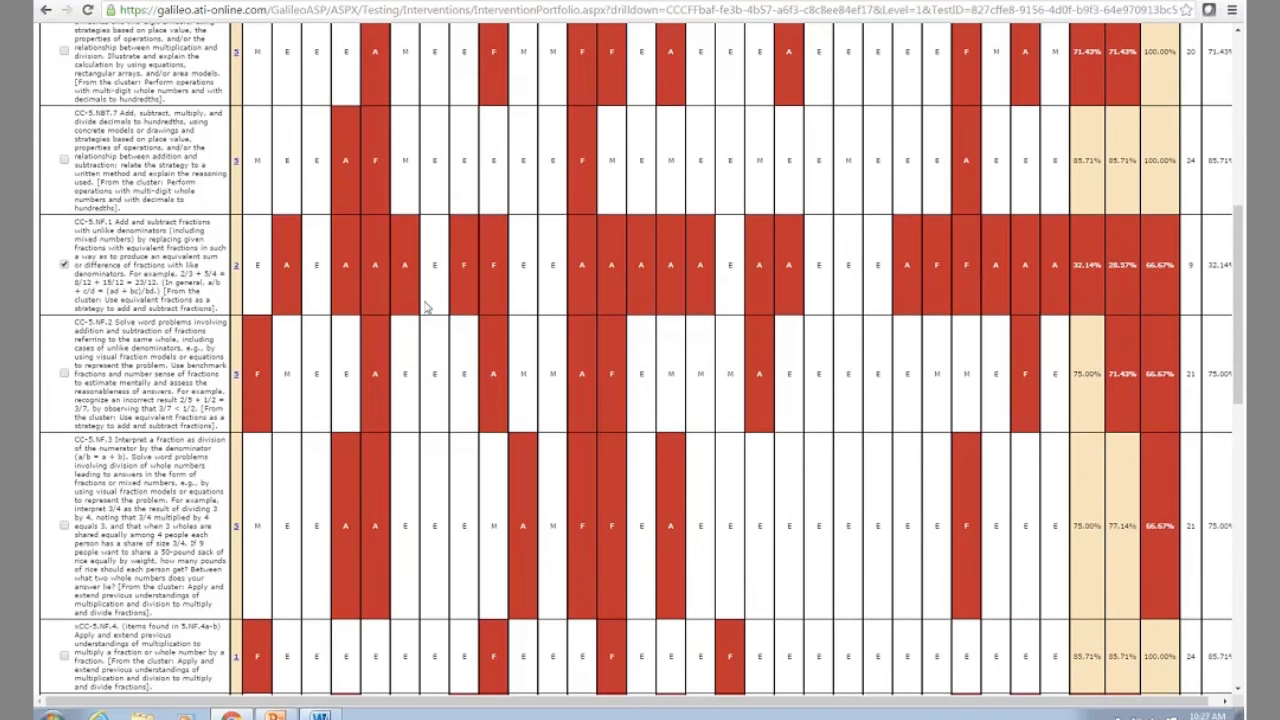
scroll(425, 305, down, 3)
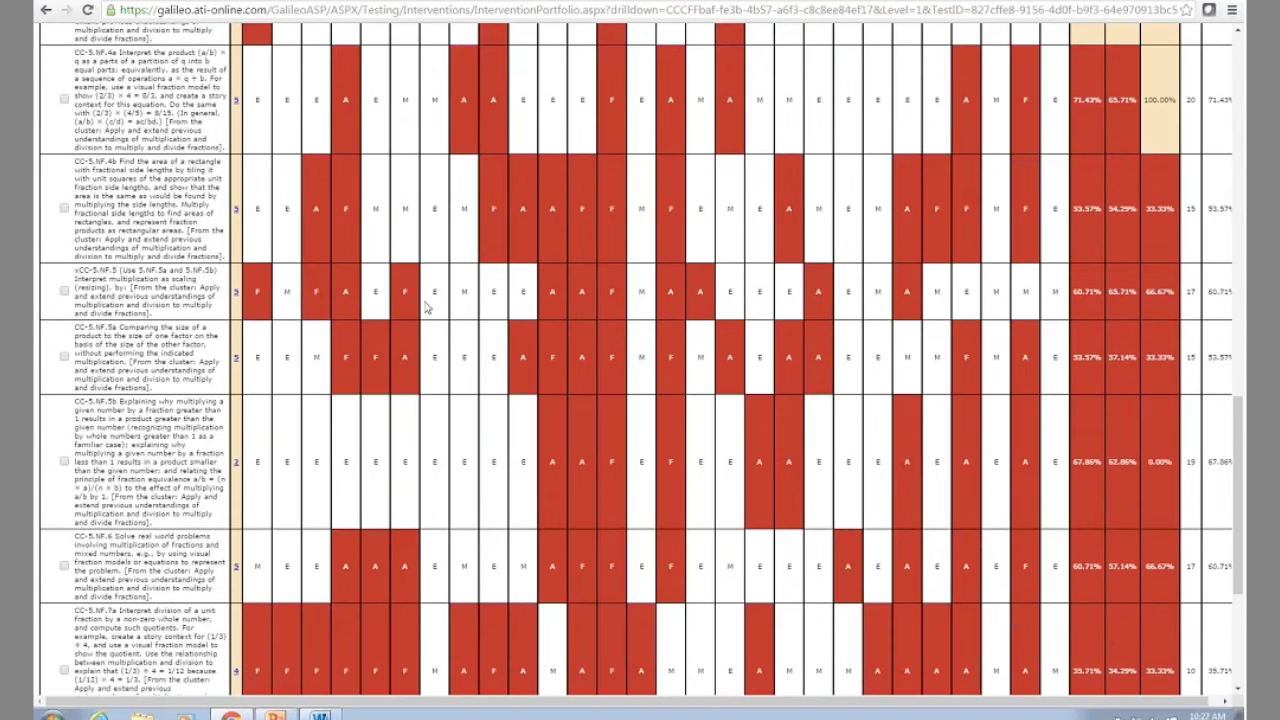
scroll(425, 307, down, 3)
click(247, 631)
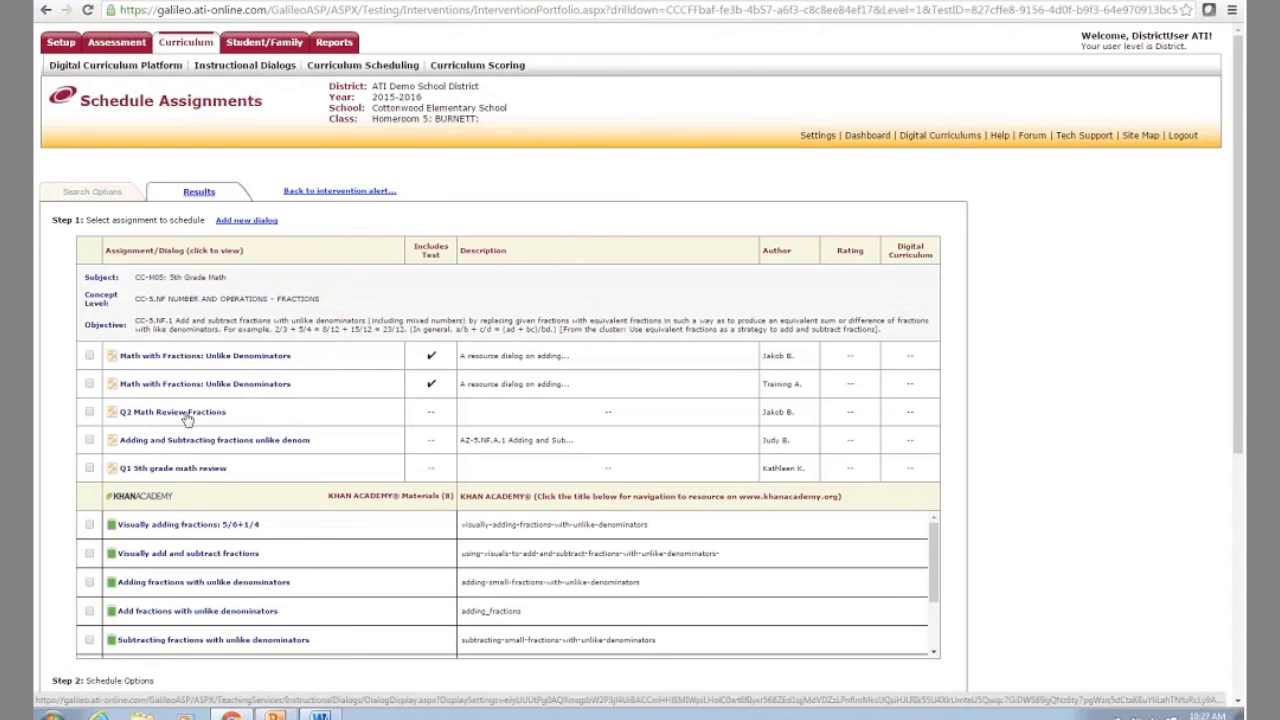
Play the Khan Academy video "Visually adding fractions: 5/6+1/4" from the assignment results, close it and return to the dashboard
click(177, 526)
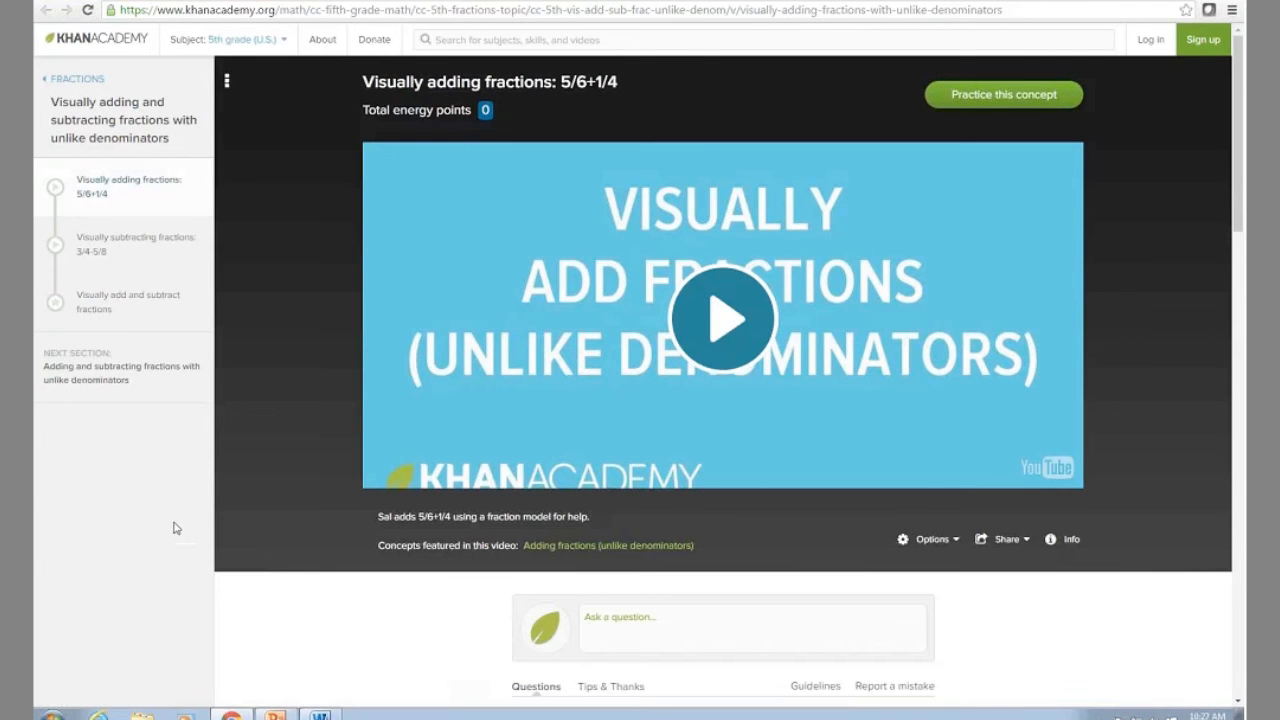
click(733, 327)
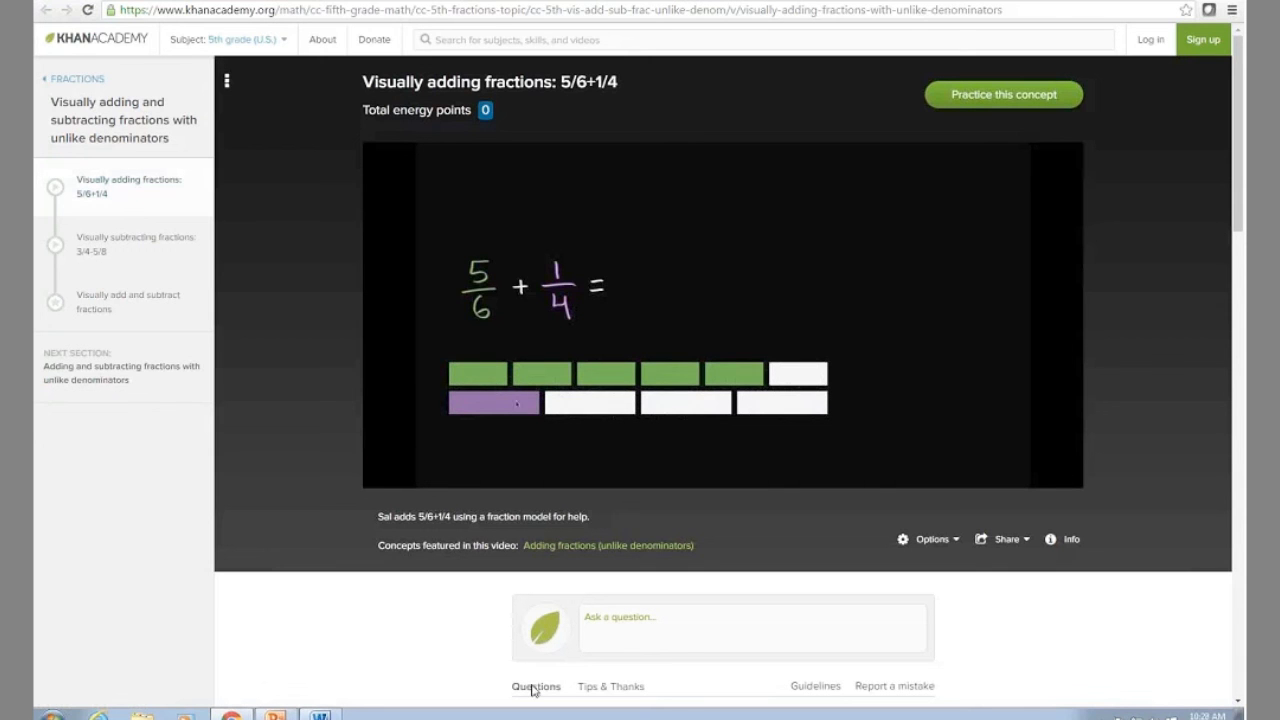
click(447, 2)
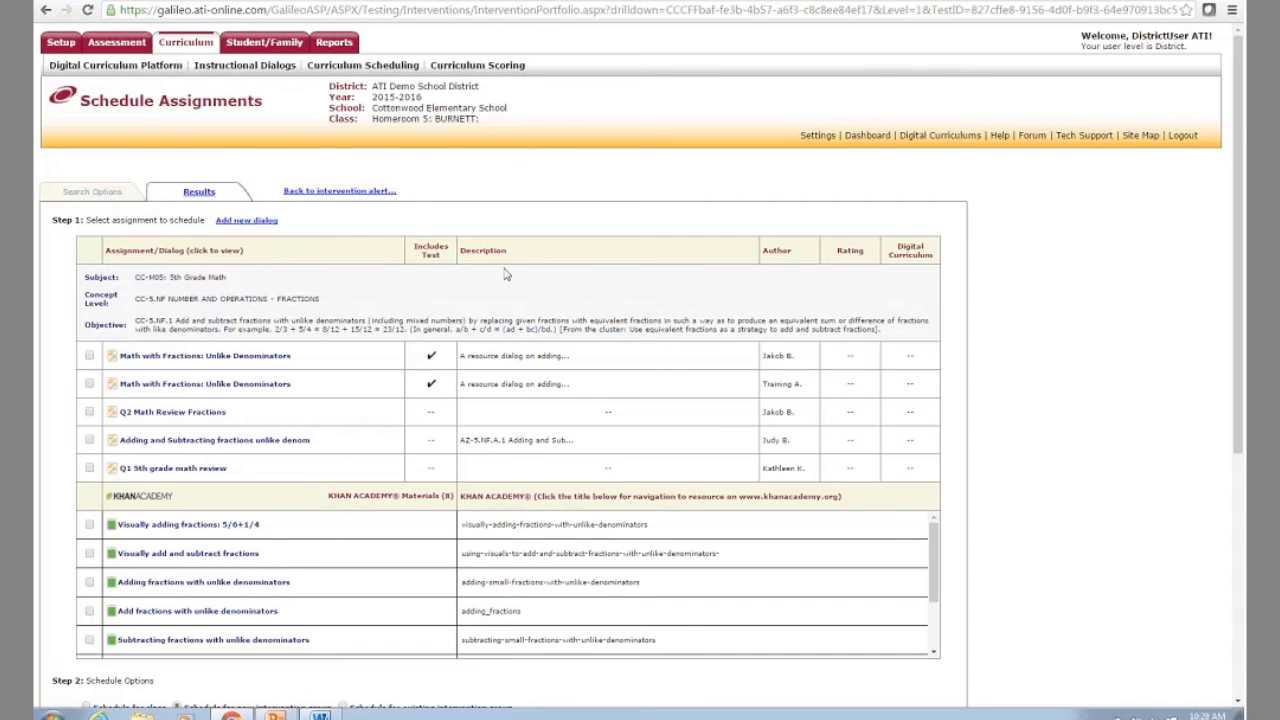
click(867, 136)
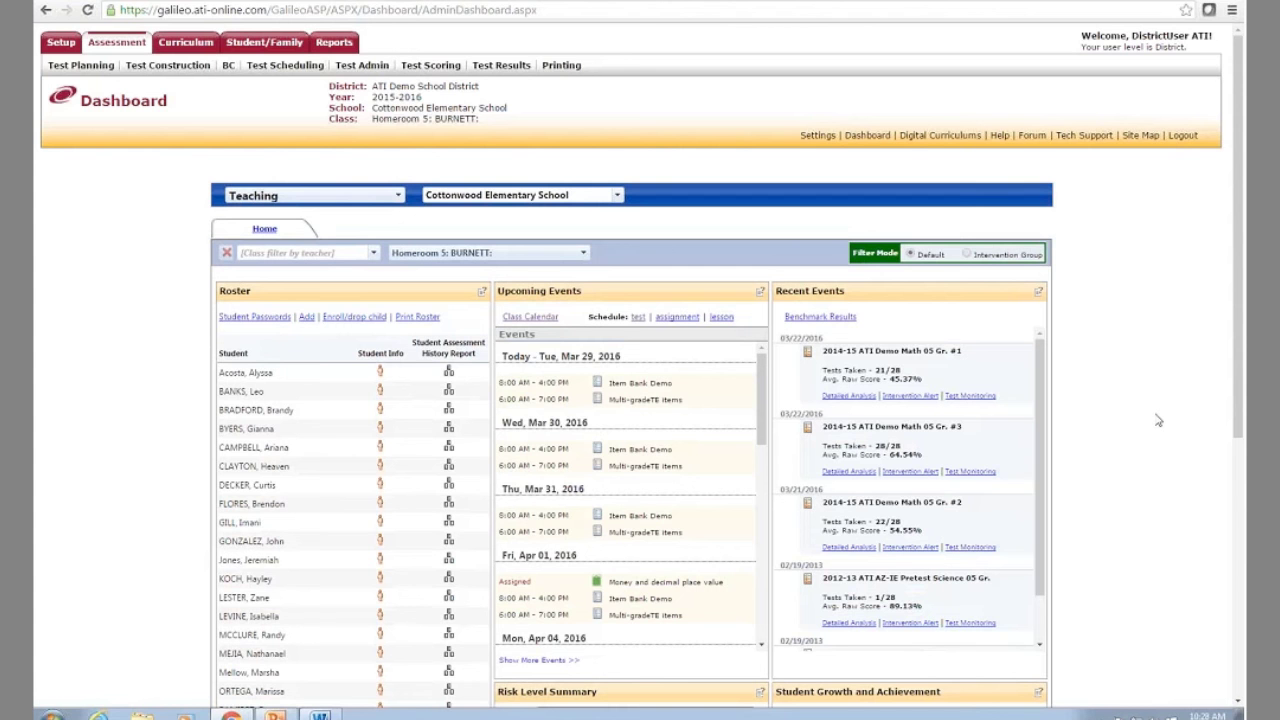
Open the help files and read the Test Builder topic under Assessment, Test Construction, including the Create Questions instructions
click(999, 136)
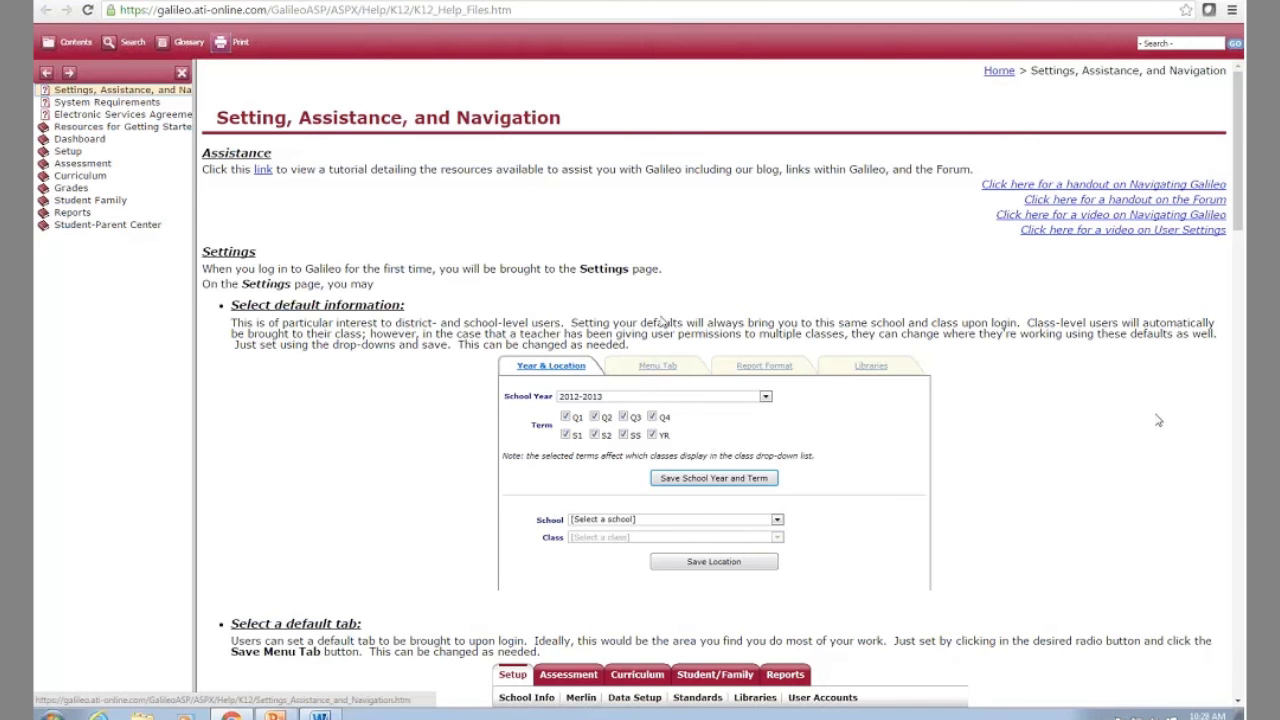
click(83, 163)
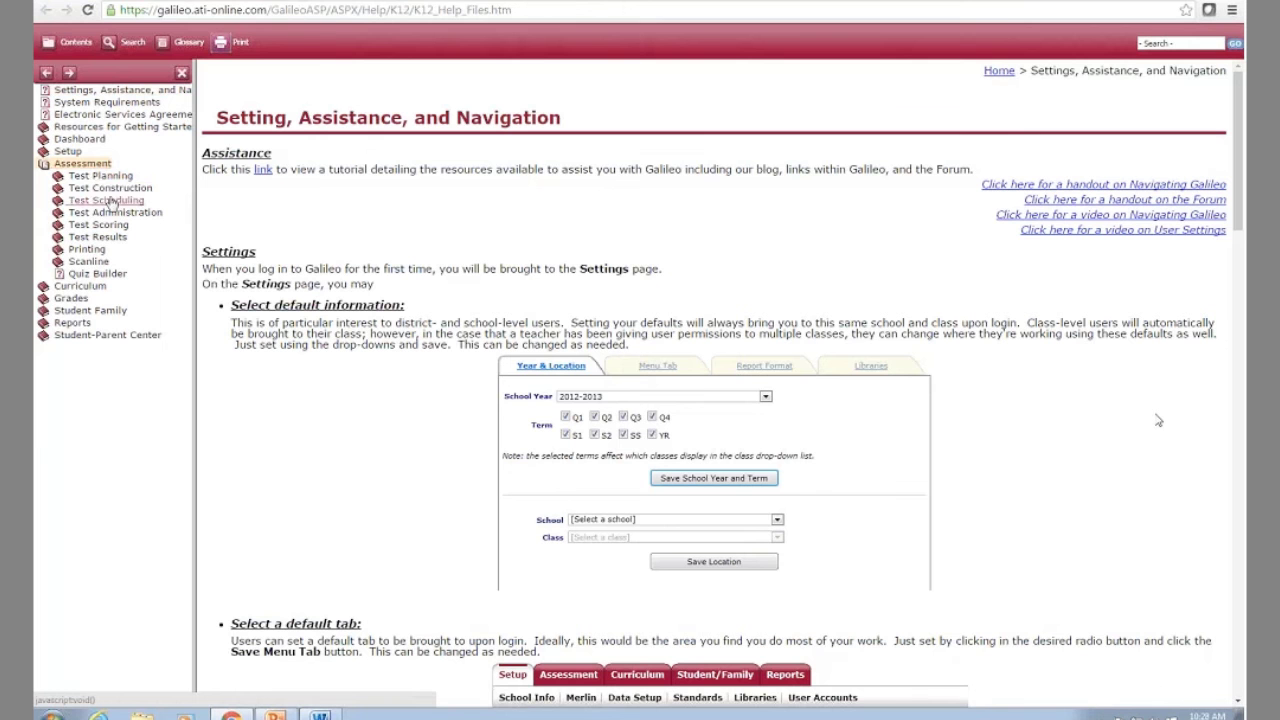
click(110, 188)
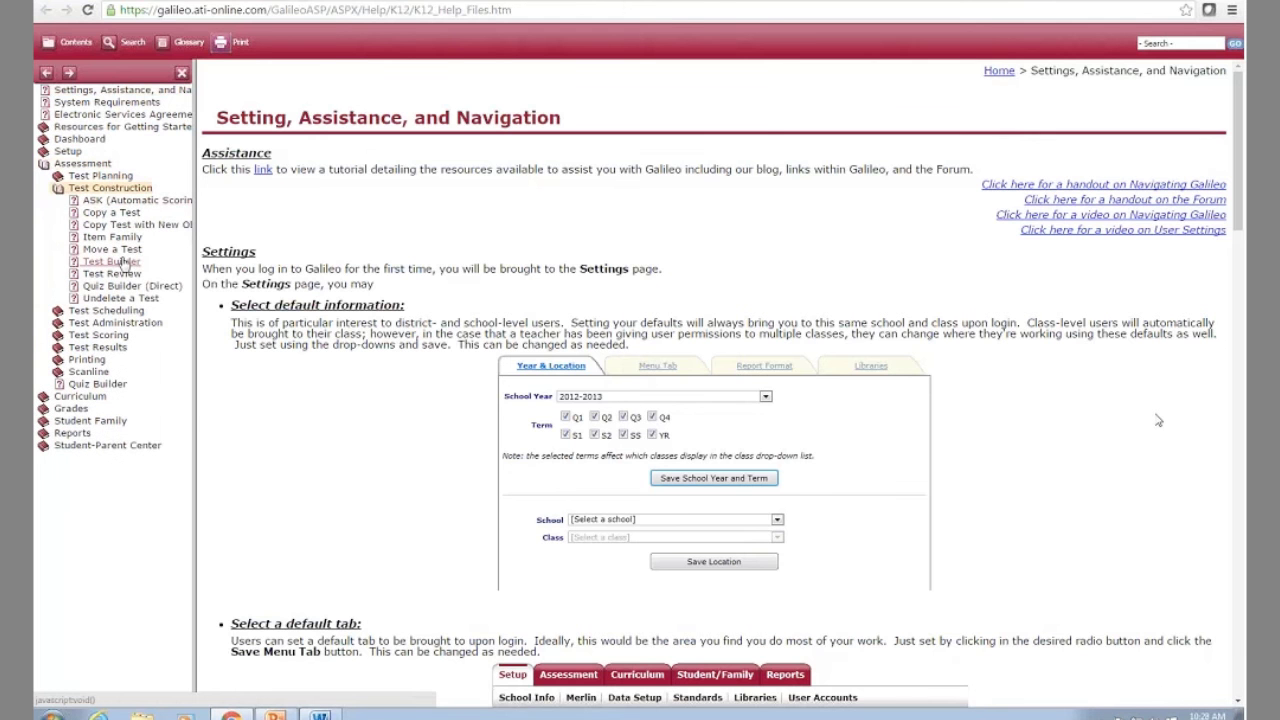
click(112, 261)
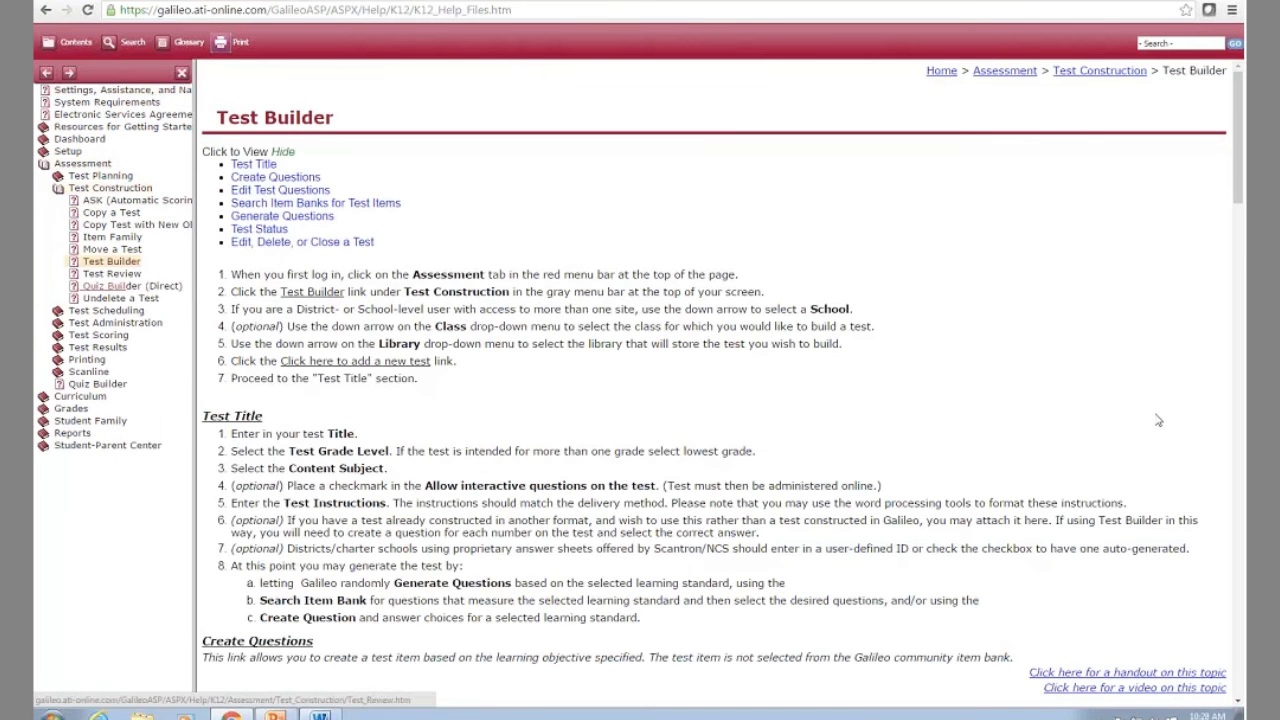
scroll(431, 456, down, 4)
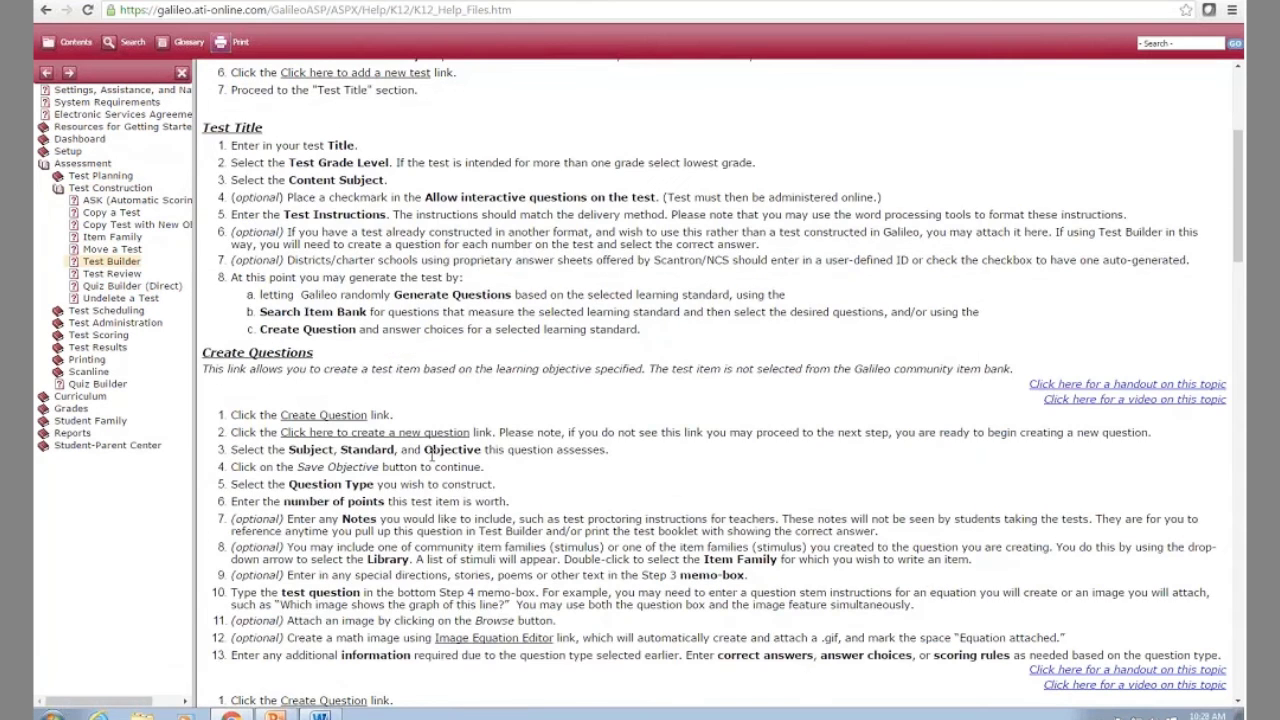
scroll(431, 456, down, 1)
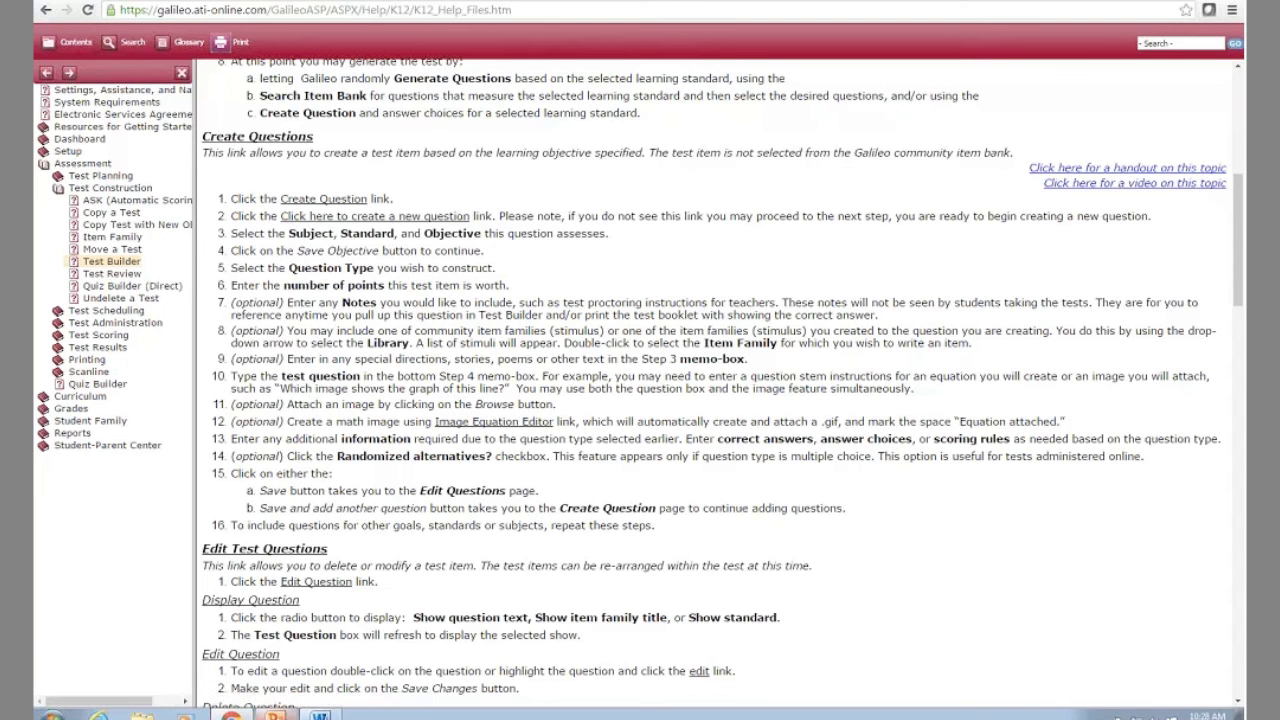
Switch to the PowerPoint overview presentation and advance to the Questions and Answers slide
key(alt+Tab)
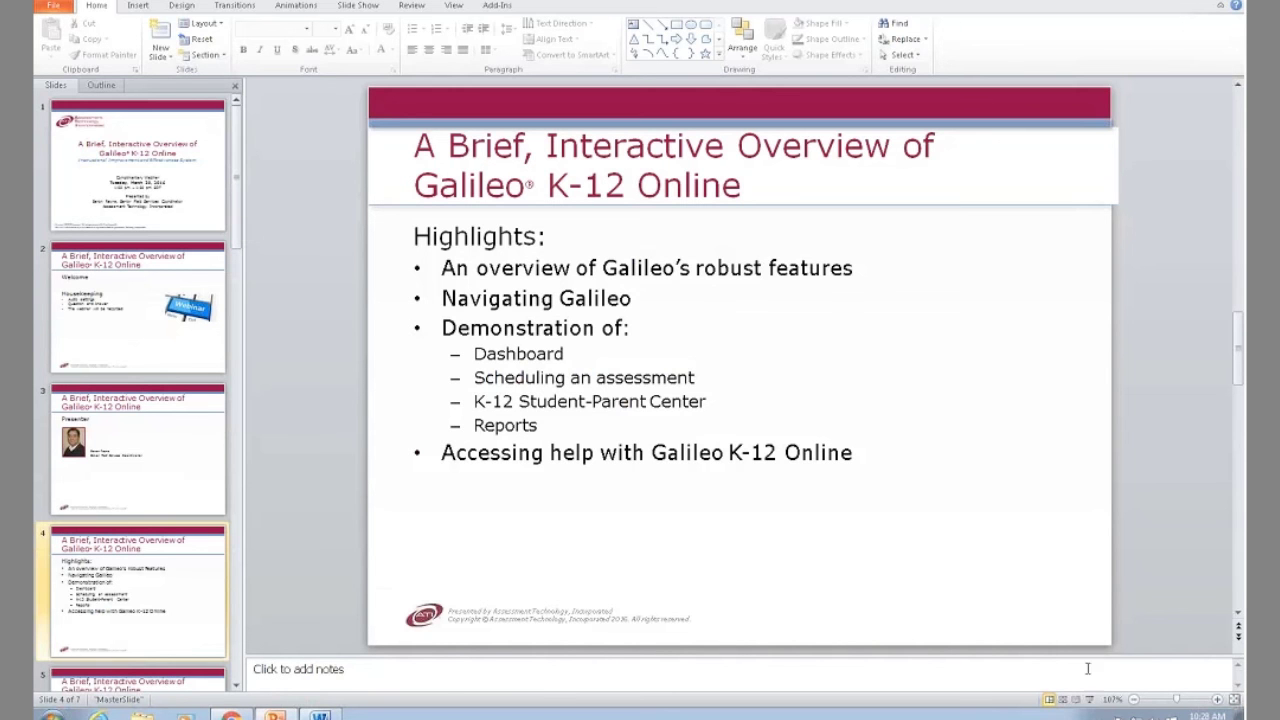
click(1092, 701)
key(Right)
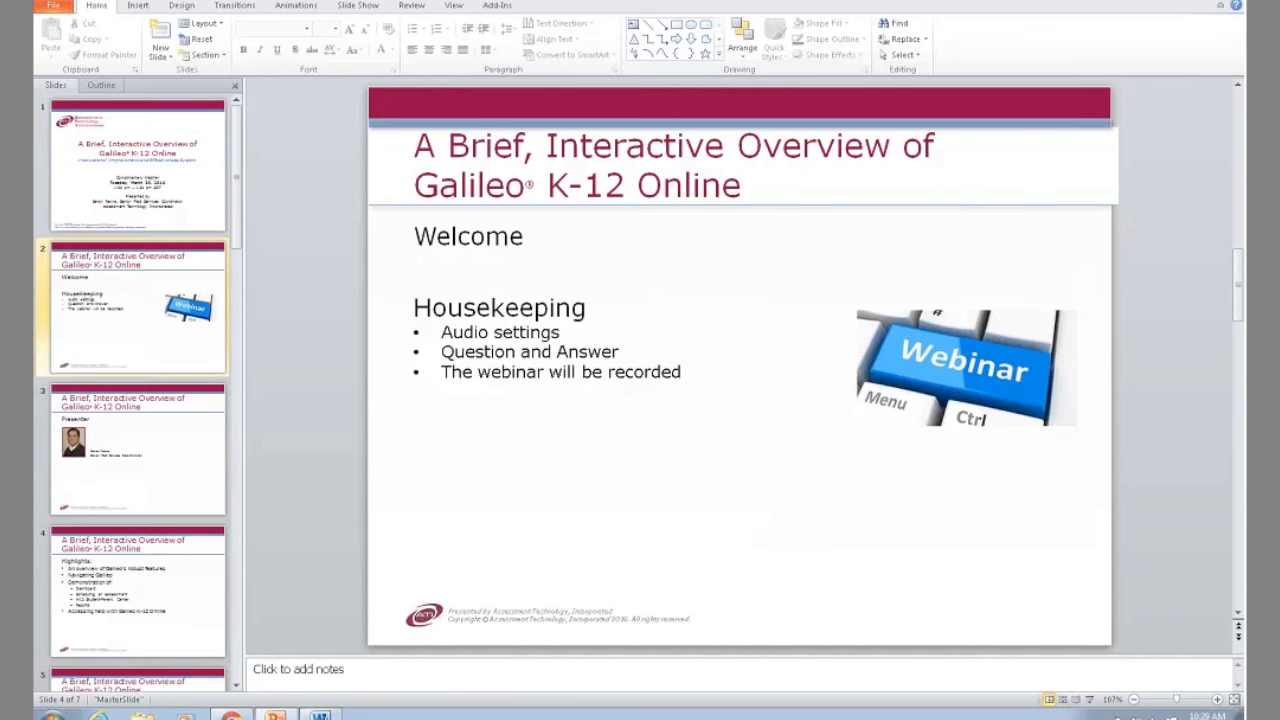
key(Down)
key(Down)
key(Down)
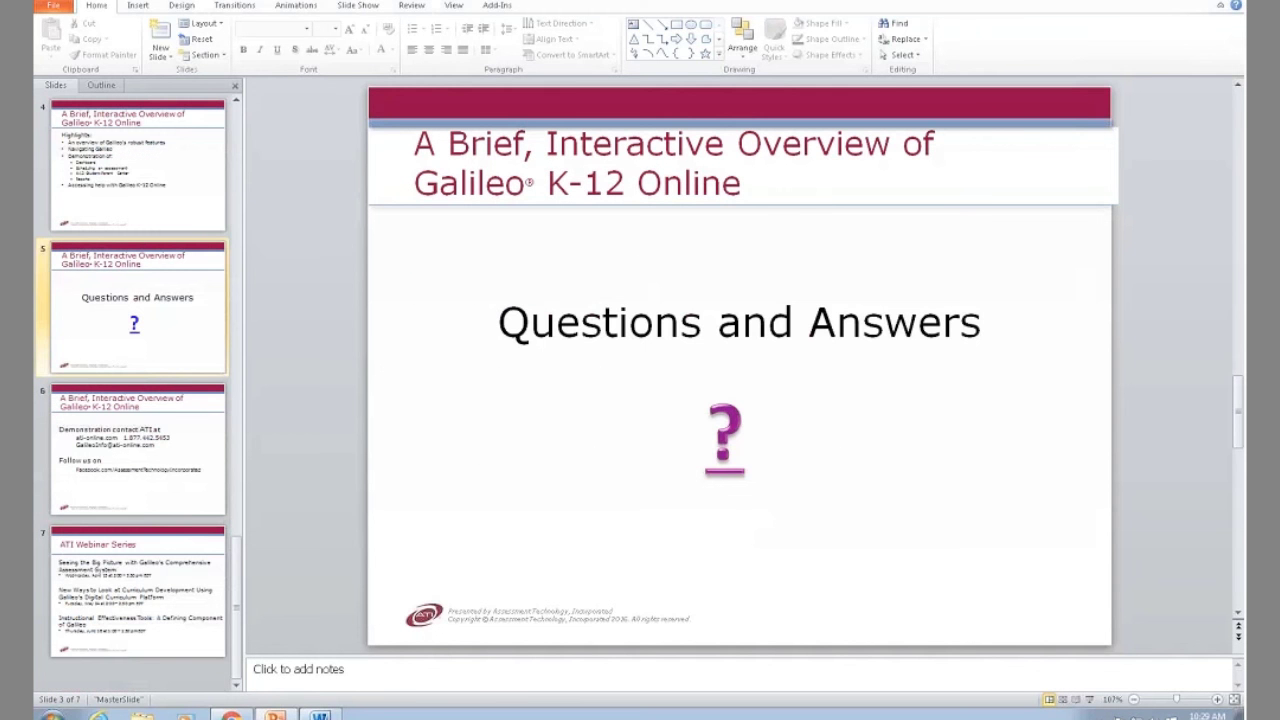